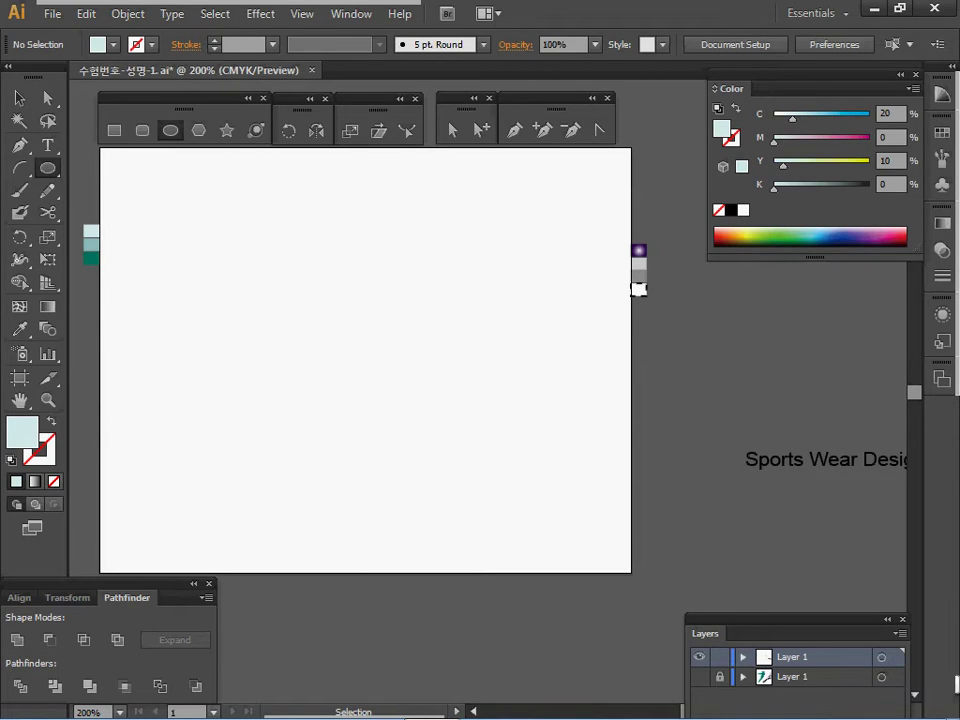
- Draw a 9 mm by 9 mm circle on the artboard
left_click(398, 279, "ctrl")
left_click_drag(398, 279, 430, 199)
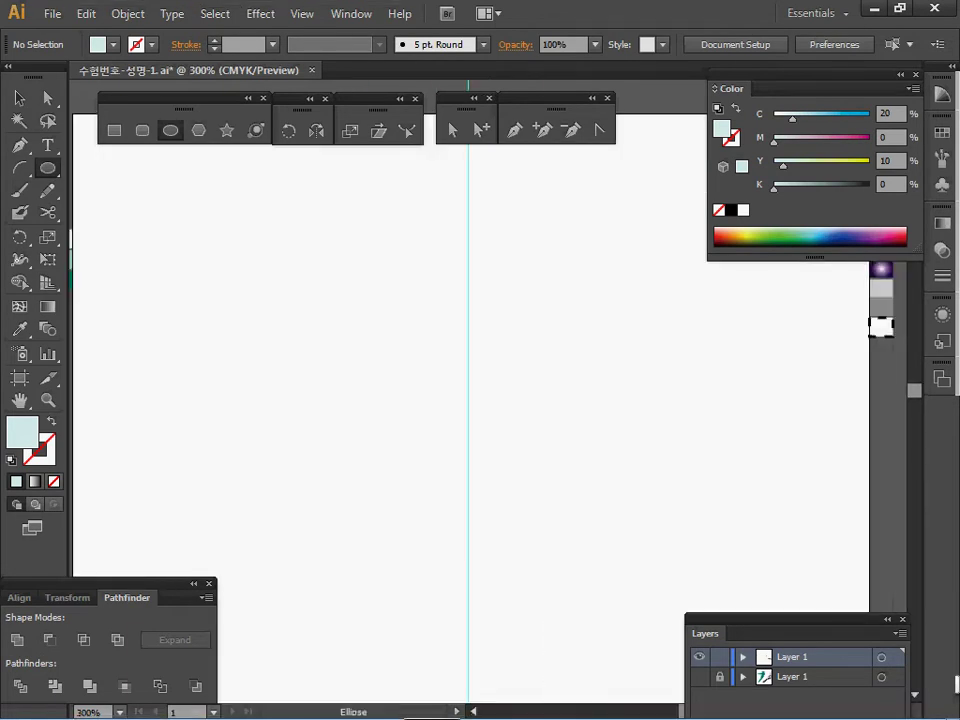
left_click(312, 319)
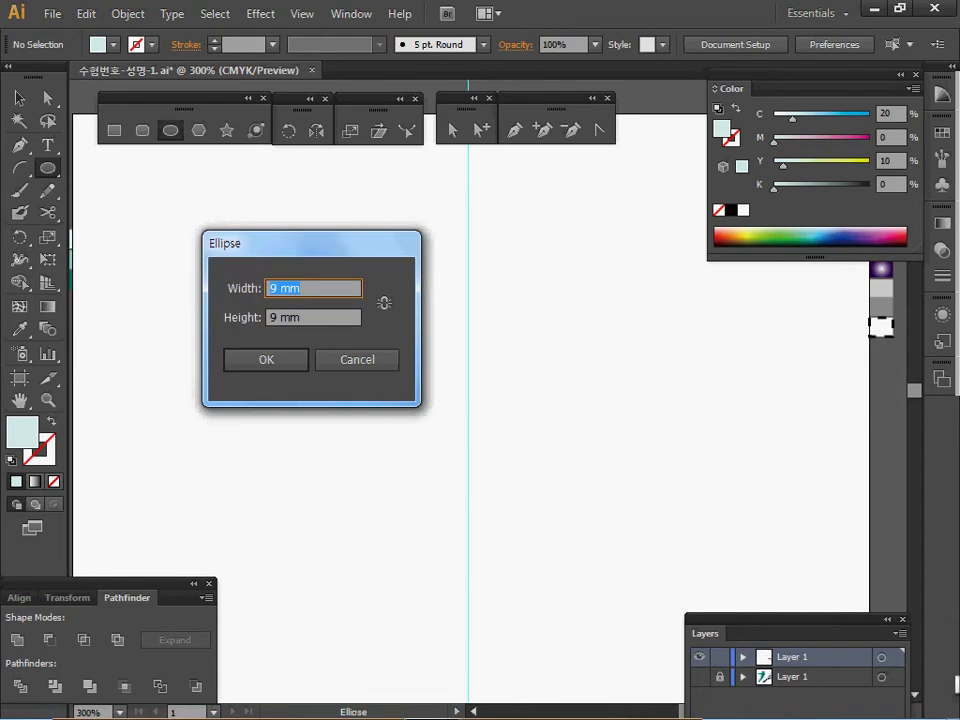
key("Tab")
key("Return")
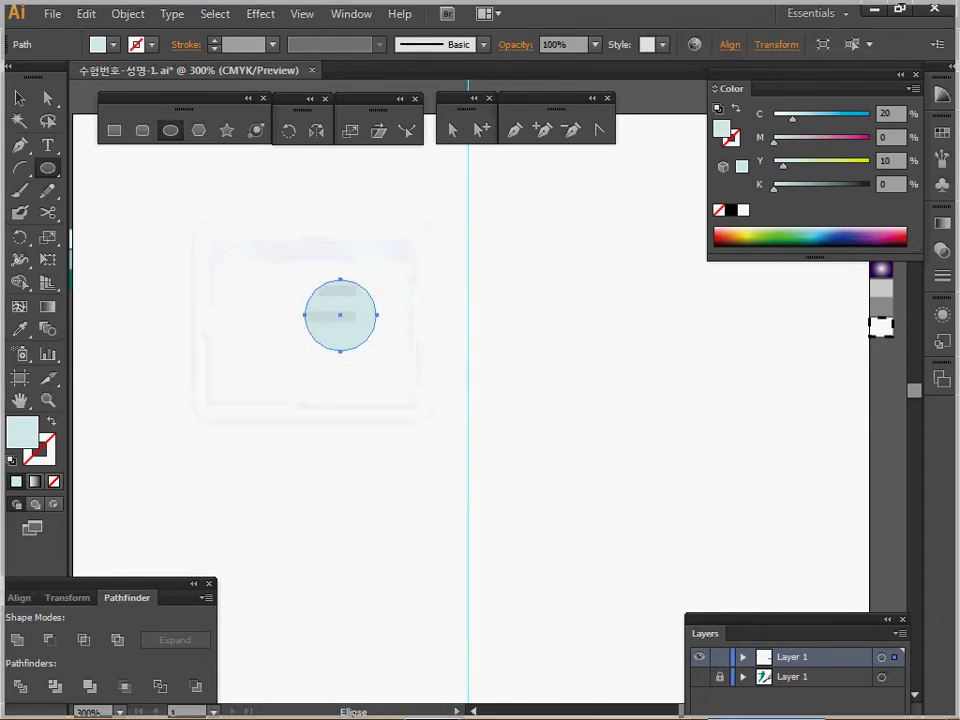
- Add a 5 mm by 5 mm circle beside the 9 mm circle
left_click(344, 340, "ctrl")
left_click(386, 340, "ctrl")
left_click_drag(386, 340, 121, 241)
left_click_drag(368, 318, 424, 340)
key("ctrl+shift+a")
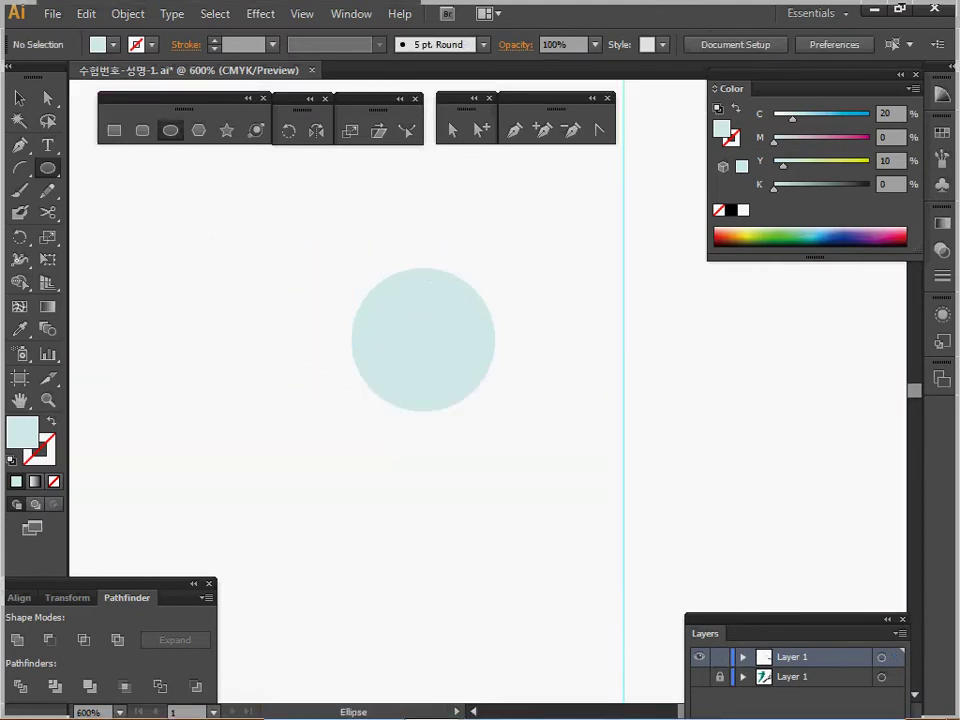
left_click(312, 319)
type("5")
key("Tab")
type("5")
key("Return")
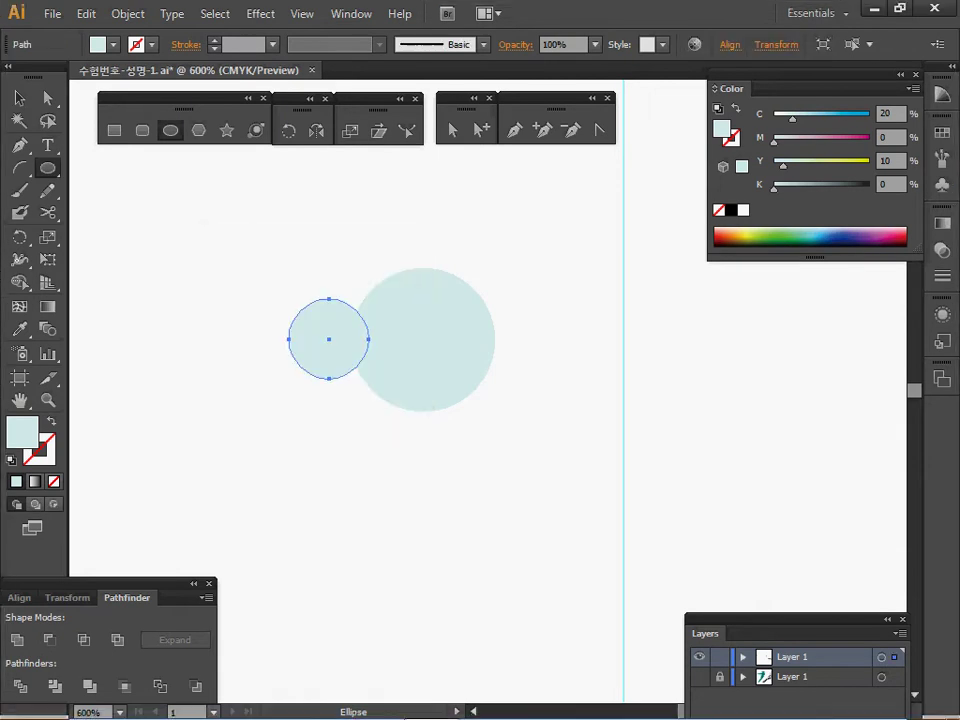
- Reset the small circle to the default white fill and black stroke, and move it up against the large circle's upper-left edge
key("d")
left_click_drag(329, 339, 356, 298)
left_click(412, 368, "ctrl+alt")
left_click_drag(412, 368, 328, 333)
- Set the artwork layer to outline display and make the locked reference layer visible
left_click(700, 657, "ctrl")
left_click(700, 677)
left_click(394, 432, "ctrl")
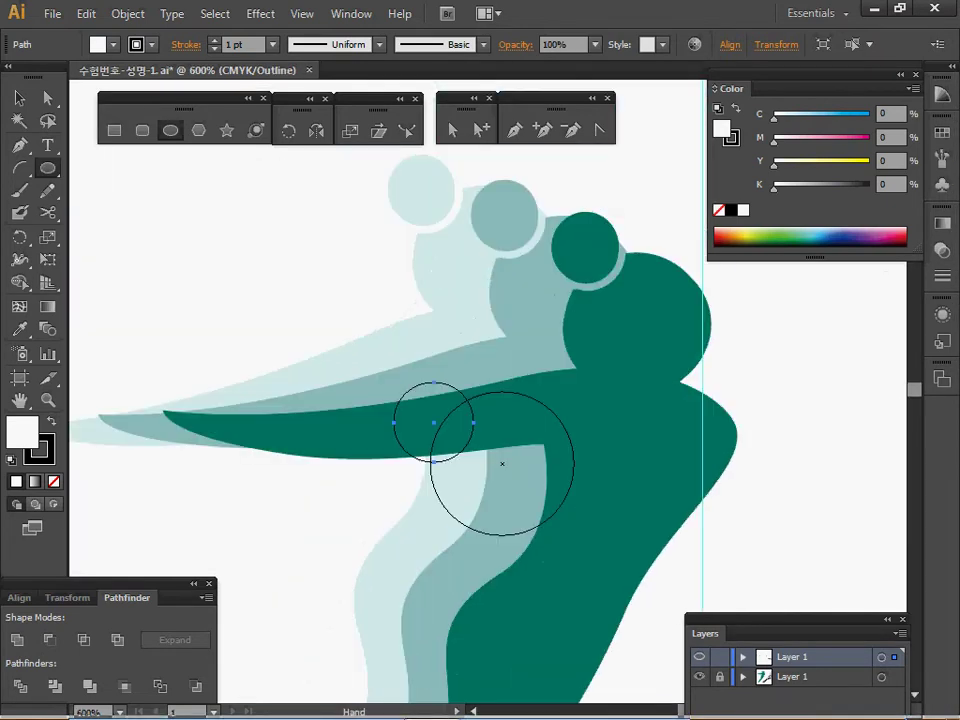
- Align the small circle with the lightest figure's small round shape in the reference, and the large circle with the round shape below it
scroll(480, 400, "up", 5)
left_click_drag(444, 519, 432, 292)
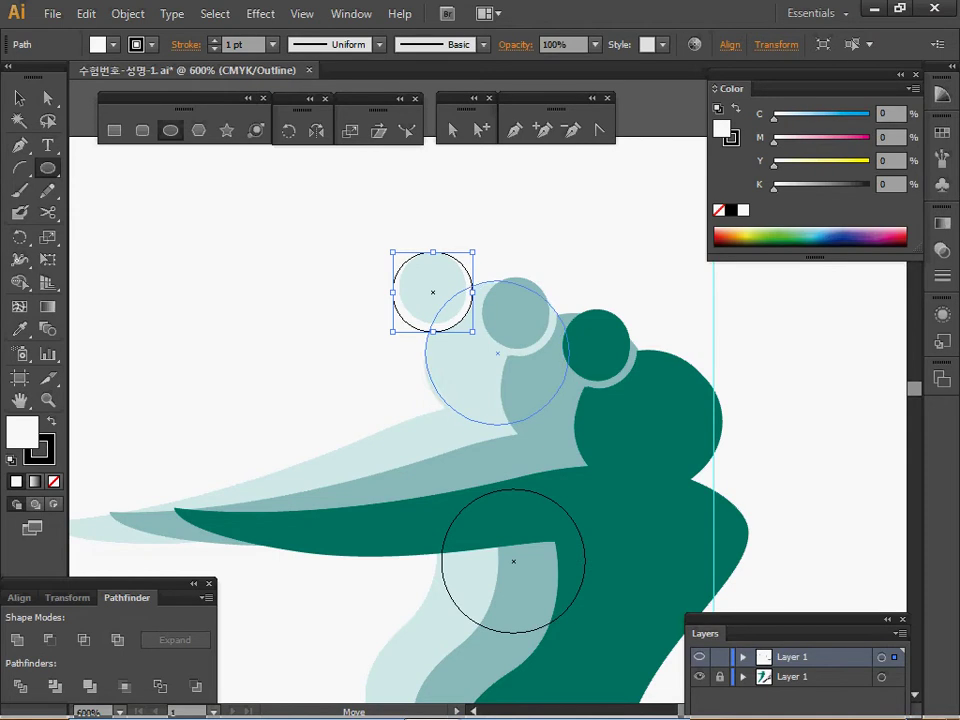
left_click_drag(497, 355, 651, 468)
left_click(538, 384, "ctrl")
left_click(538, 384, "ctrl")
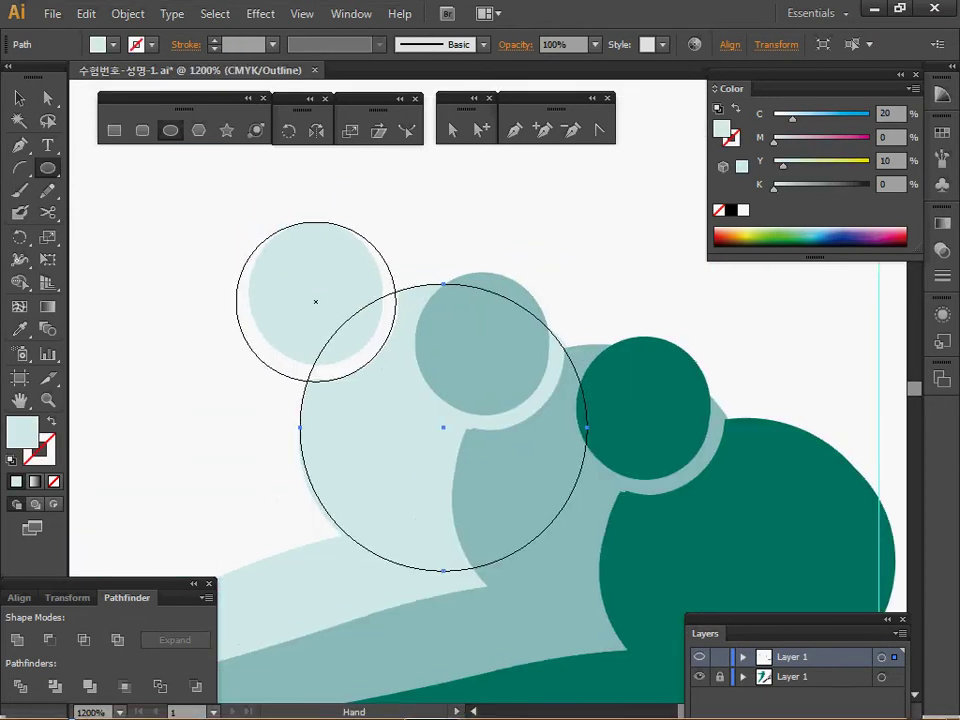
left_click_drag(316, 302, 317, 296)
- Hide the reference layer and return the artwork to preview display with the small circle selected
key("ctrl+shift+w")
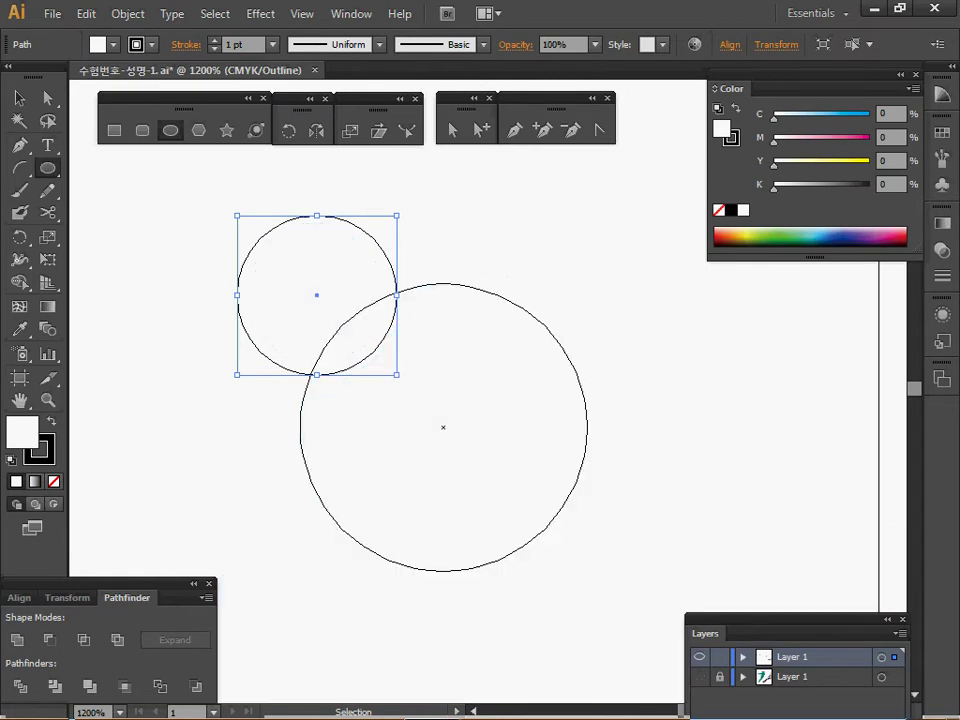
key("ctrl+y")
key("ctrl+shift+a")
left_click(317, 295, "ctrl")
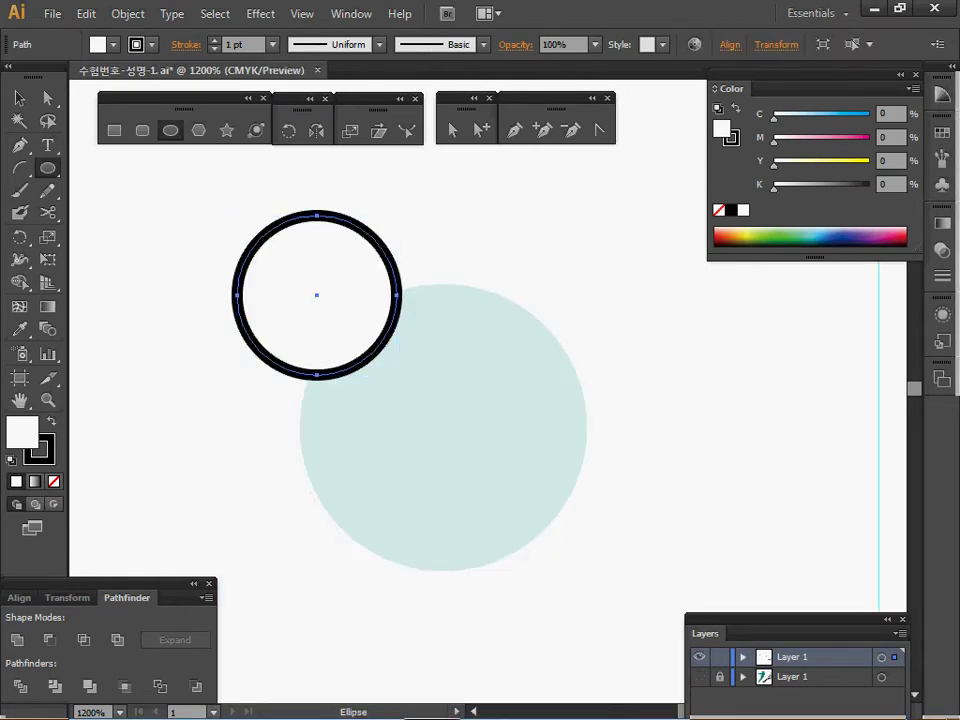
- Fill the small circle with 47% magenta pink and remove its stroke
left_click(819, 138)
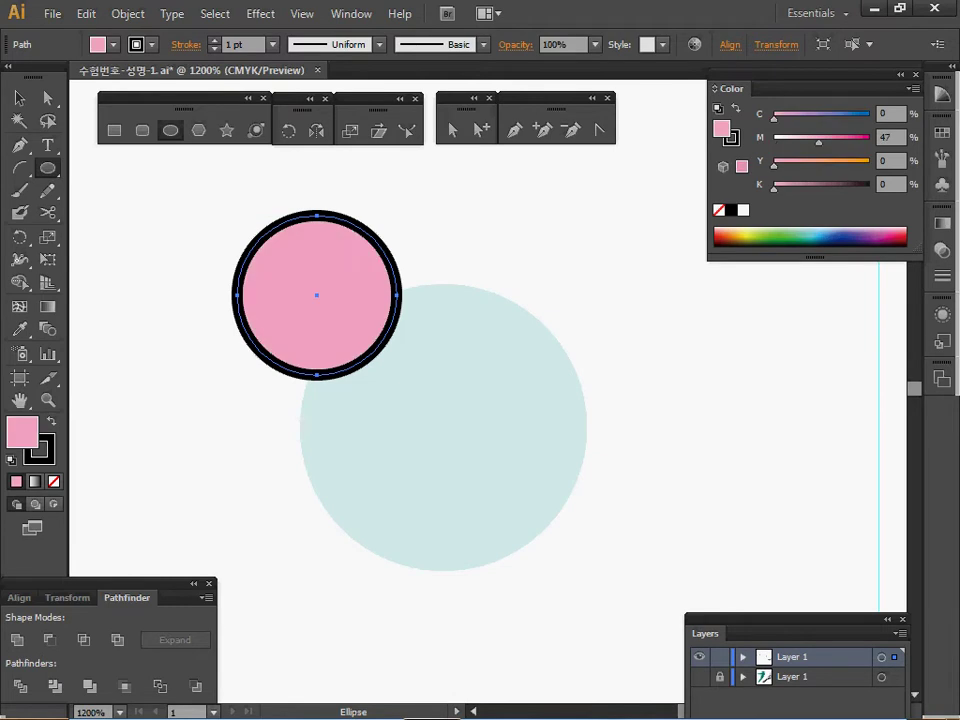
key("x")
key("slash")
key("ctrl+h")
key("ctrl+h")
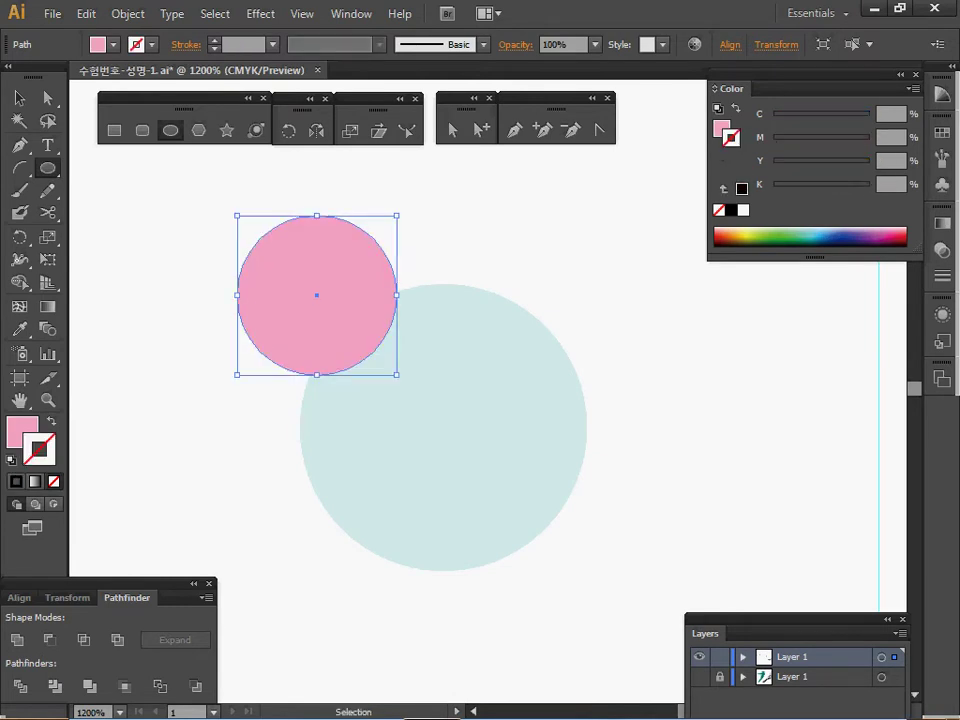
- Make a uniformly scaled 80% copy of the pink circle at its centre and fill the copy with teal
left_click(504, 426, "ctrl+alt")
left_click_drag(504, 426, 459, 420)
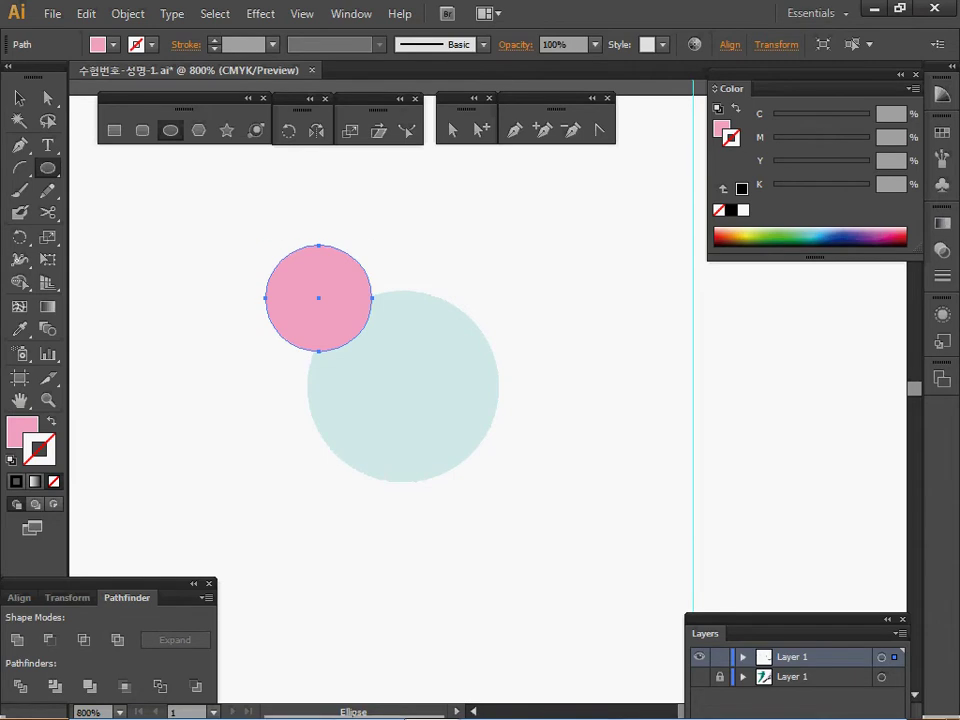
key("s")
key("Return")
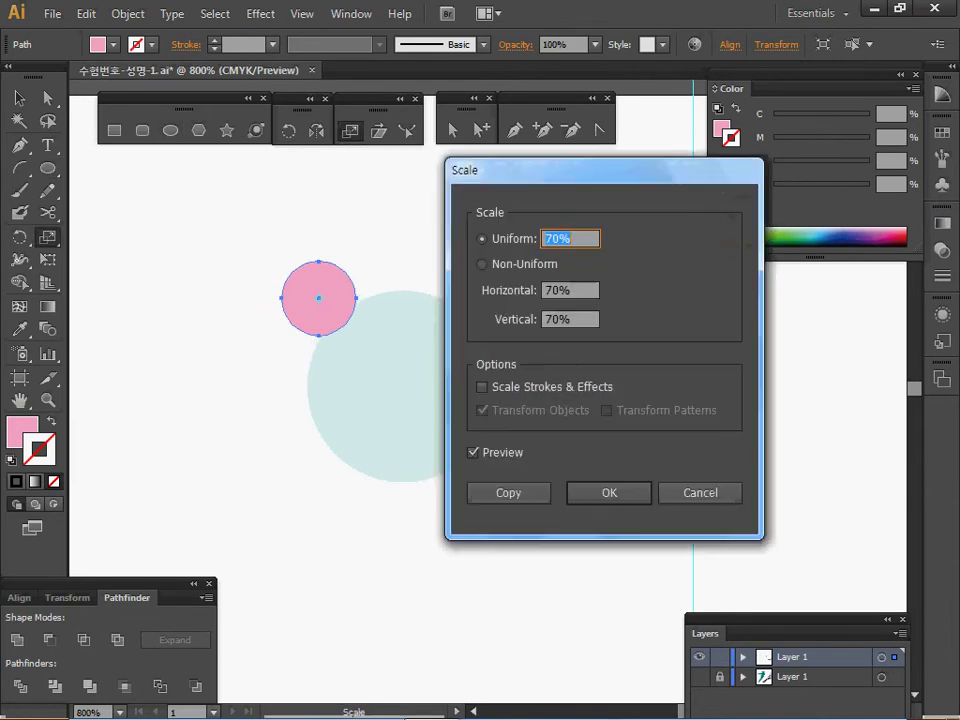
type("80")
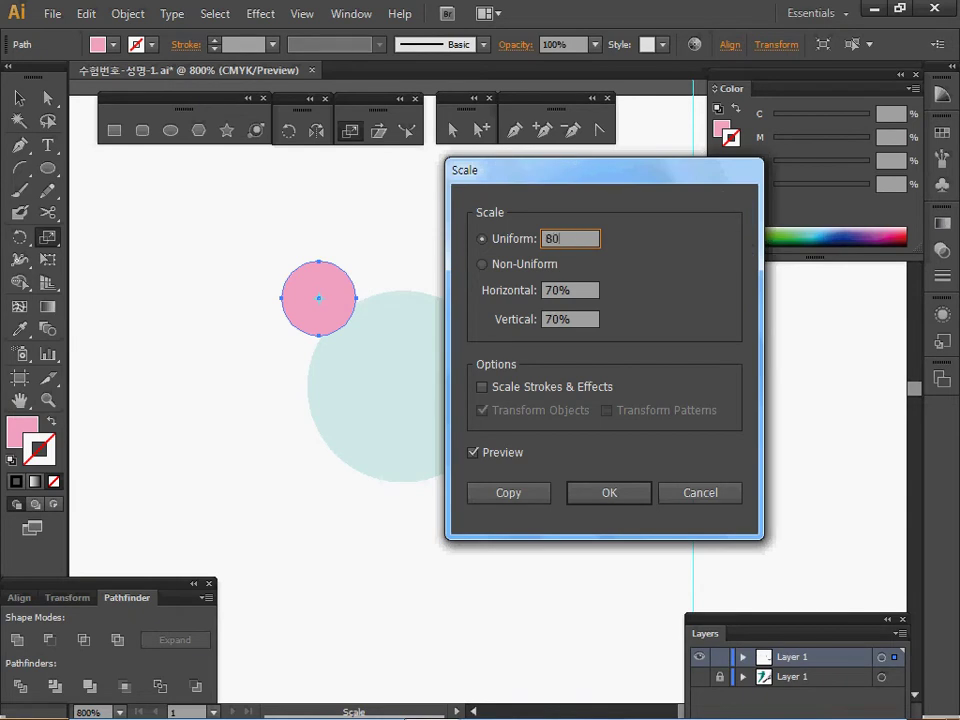
key("Tab")
key("Return")
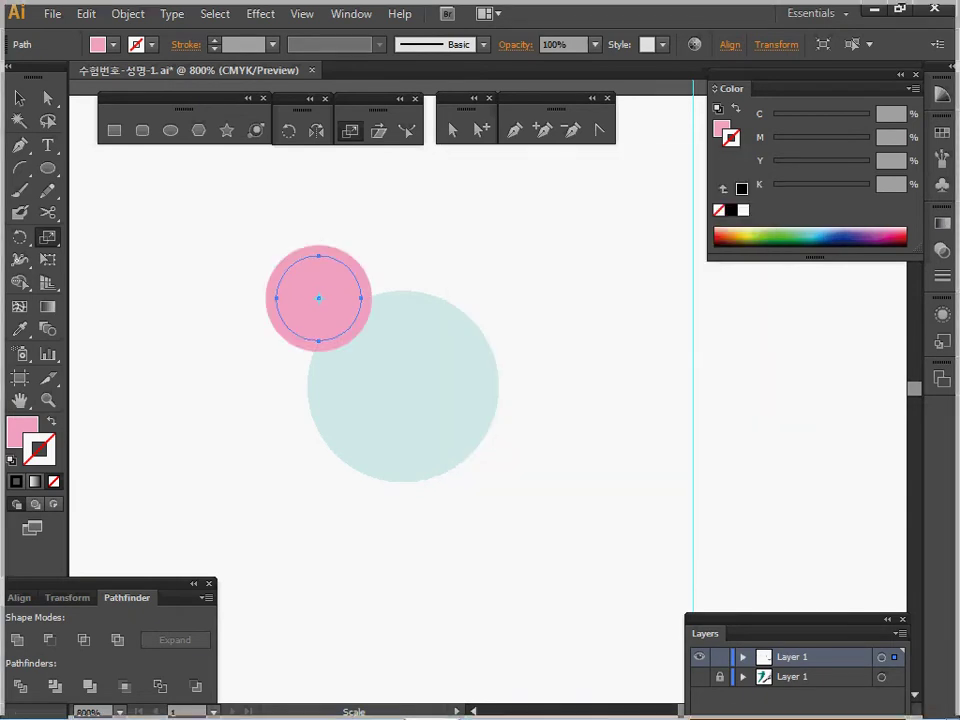
left_click(811, 240)
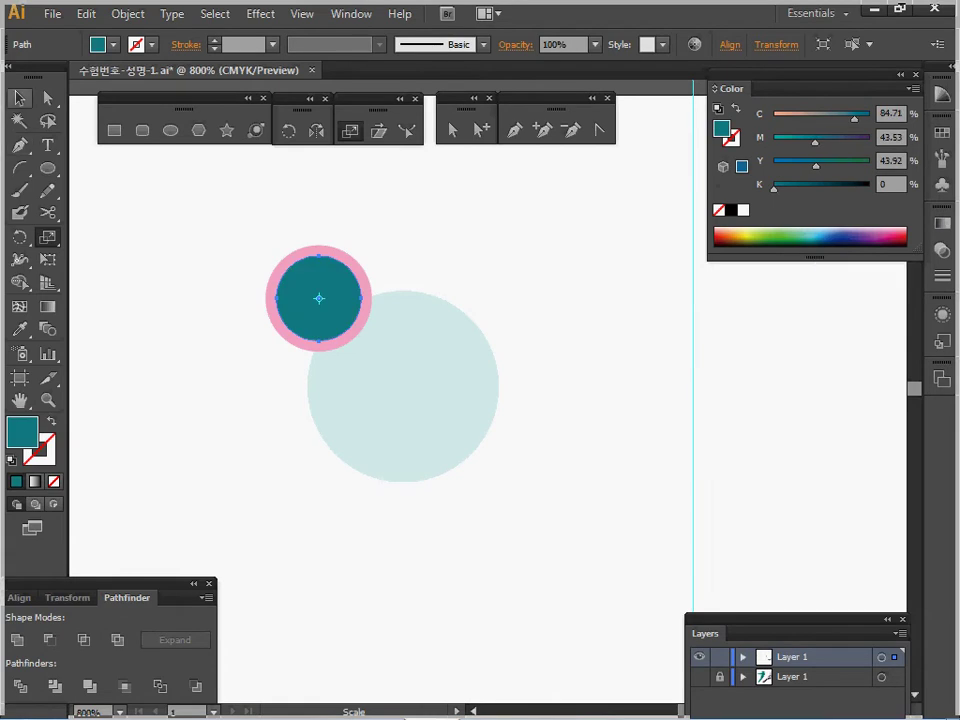
- Subtract the pink circle from the large pale circle with Minus Front
left_click(426, 264, "ctrl")
left_click_drag(426, 264, 365, 327)
key("s")
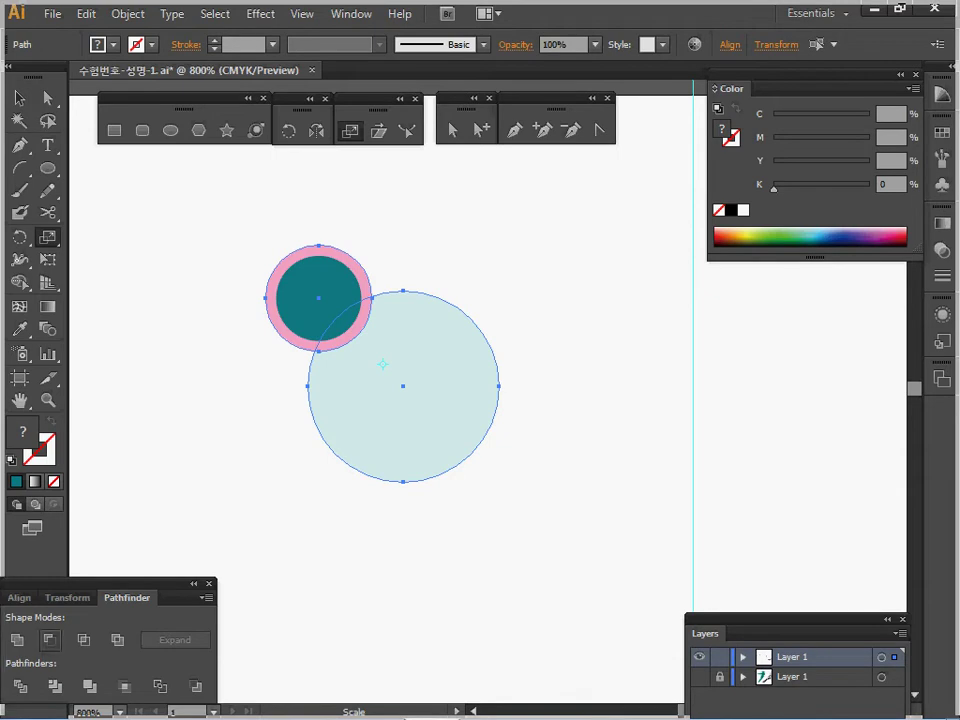
left_click(49, 639)
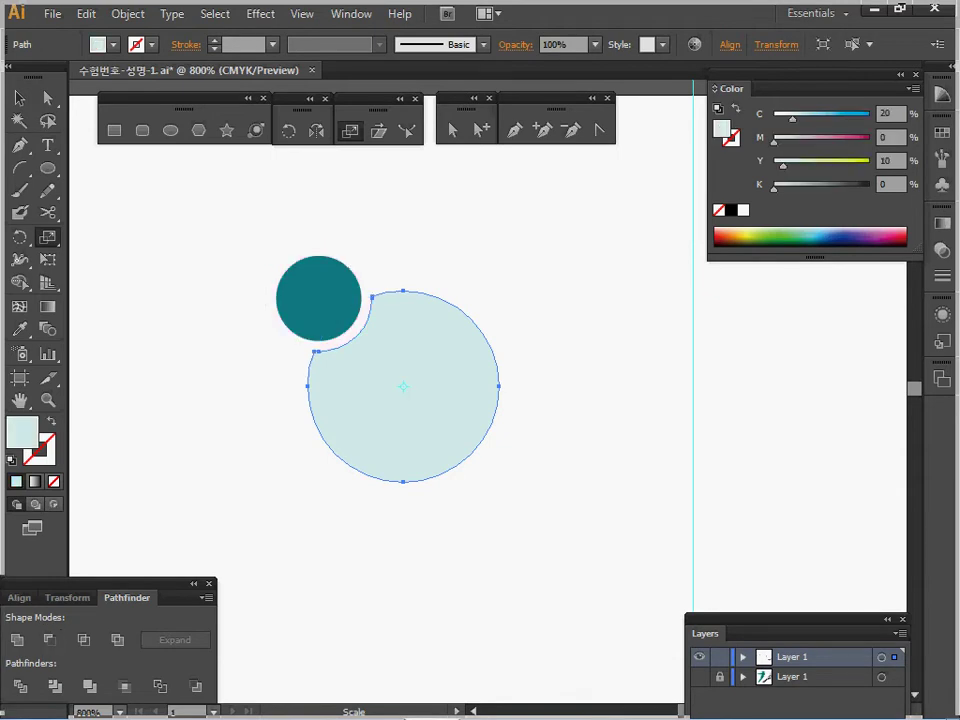
left_click(240, 400, "ctrl")
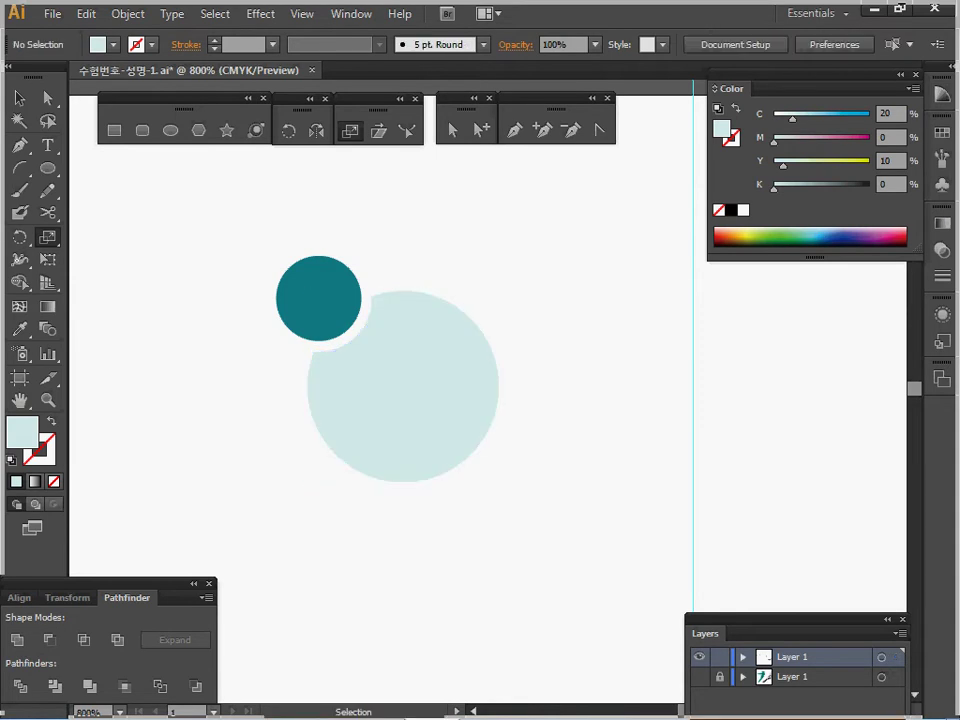
- Recolour the teal circle with the large shape's pale fill using the Eyedropper
left_click(318, 298, "ctrl")
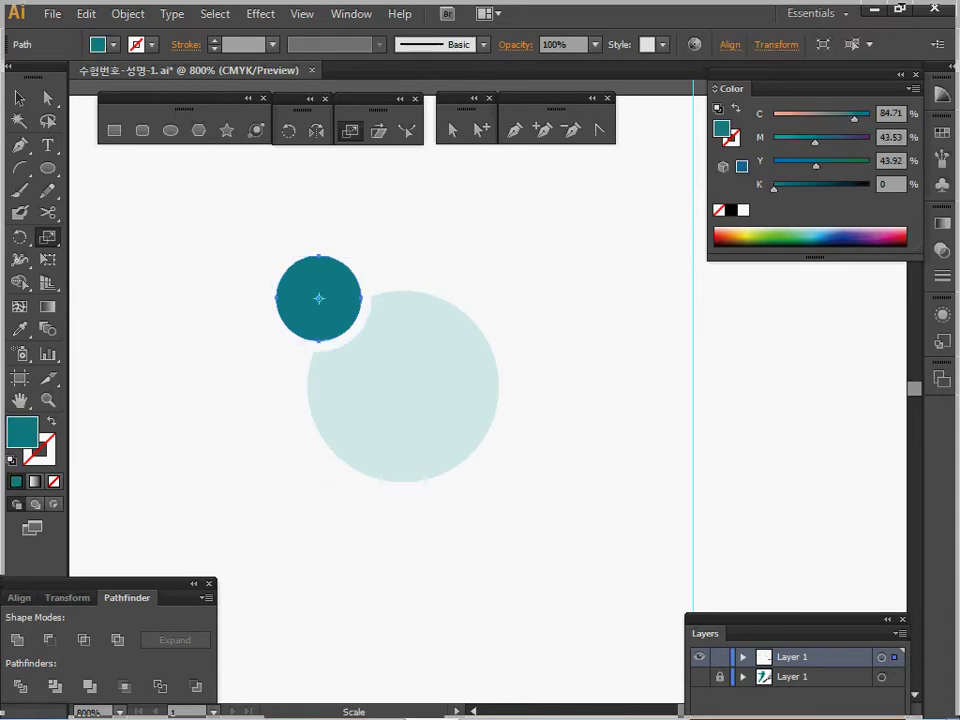
key("i")
left_click(400, 380)
left_click(240, 400, "ctrl")
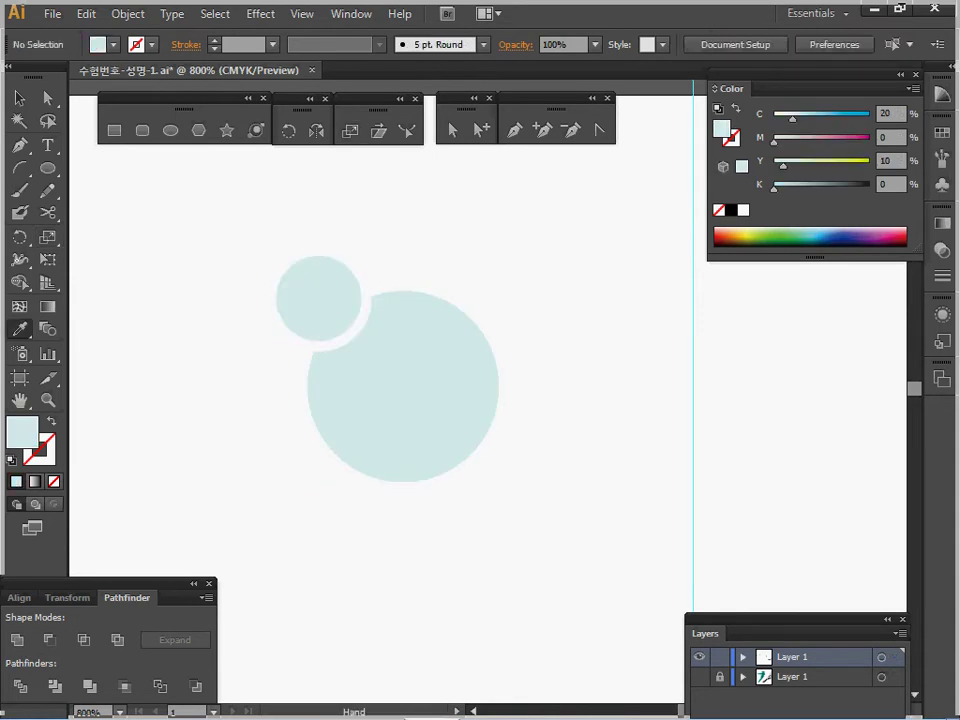
- Show the reference layer again and switch the artwork layer to outline display
left_click(442, 399, "ctrl+alt")
left_click_drag(465, 404, 435, 358)
left_click(435, 358, "ctrl+alt")
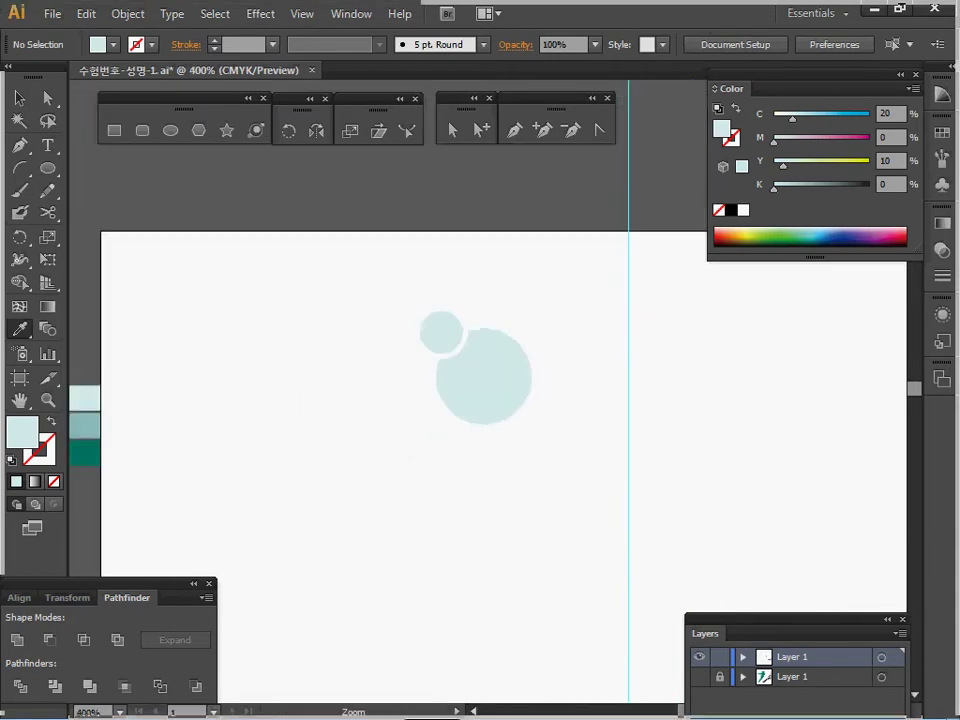
left_click(451, 375, "ctrl+alt")
left_click_drag(503, 419, 424, 319)
left_click(424, 319, "ctrl+alt")
left_click(486, 392, "ctrl")
left_click_drag(486, 392, 396, 268)
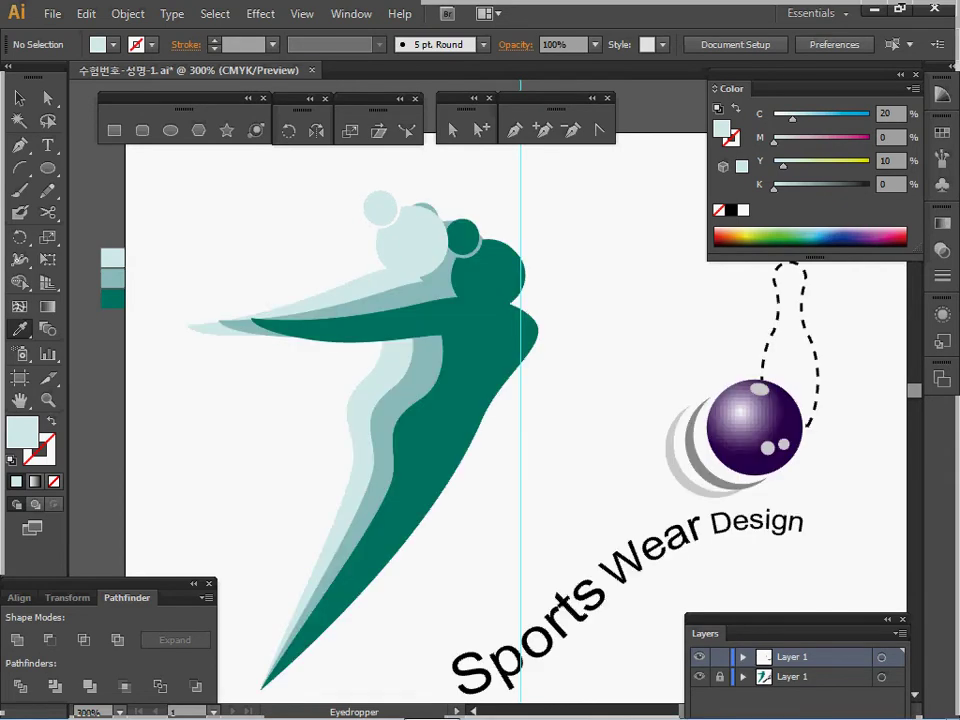
key("ctrl+y")
- Set up the Pen tool with no fill and a stroke of 100% black (K)
key("p")
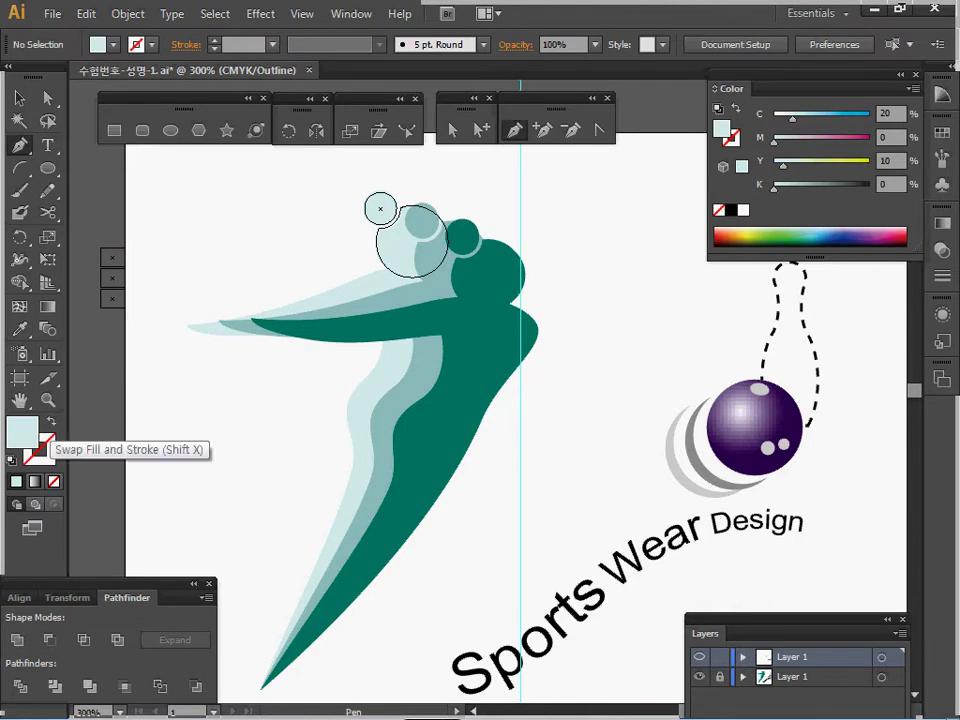
left_click(50, 421)
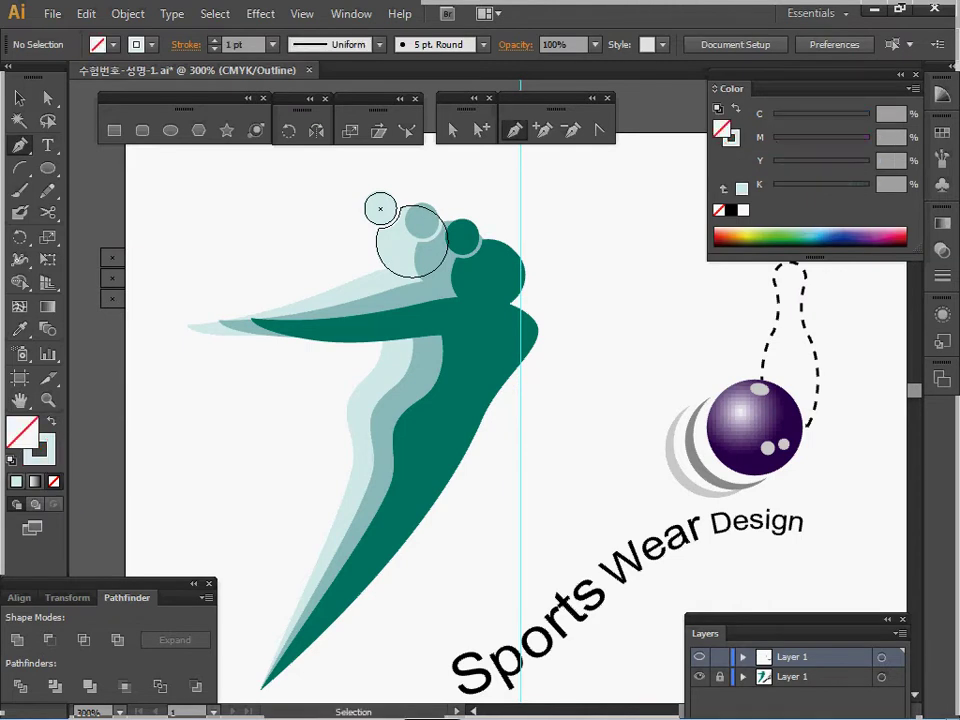
left_click(45, 457)
left_click(869, 187)
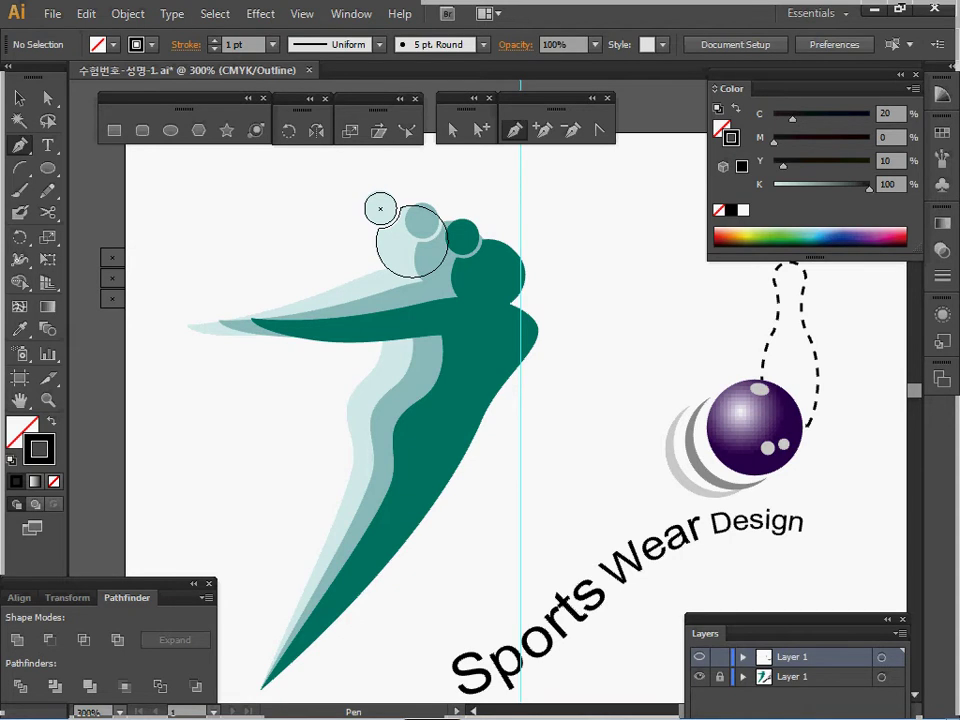
- Try tracing the upper edge of the lightest figure's arm with the Pen tool, and delete the trial path
left_click(280, 330, "ctrl")
left_click_drag(520, 330, 288, 278)
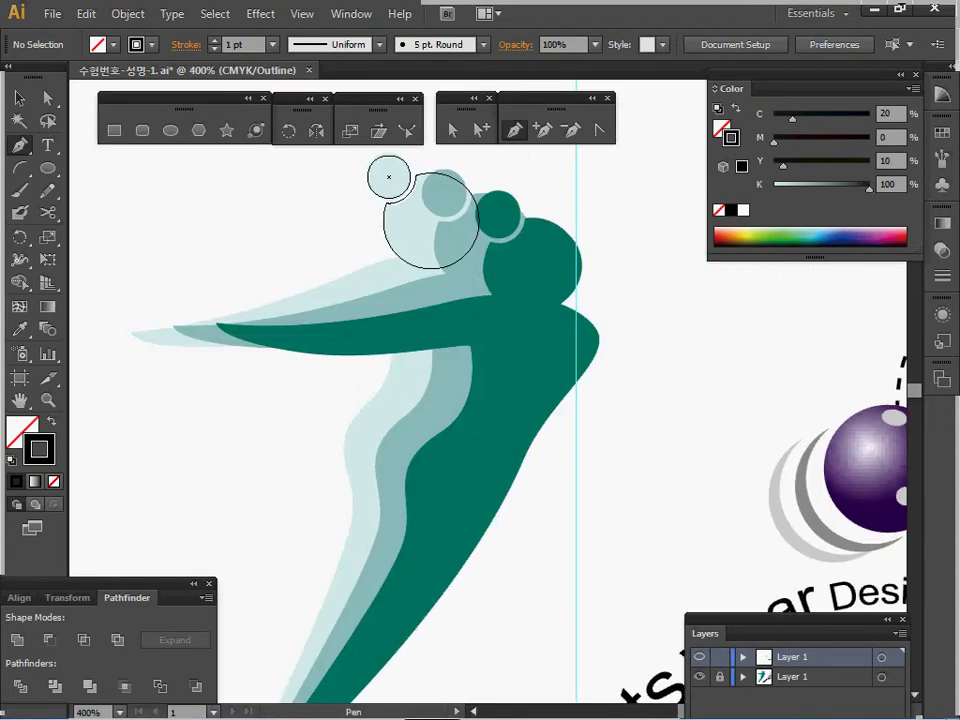
left_click(131, 332)
left_click_drag(285, 297, 328, 275)
left_click_drag(425, 252, 441, 251)
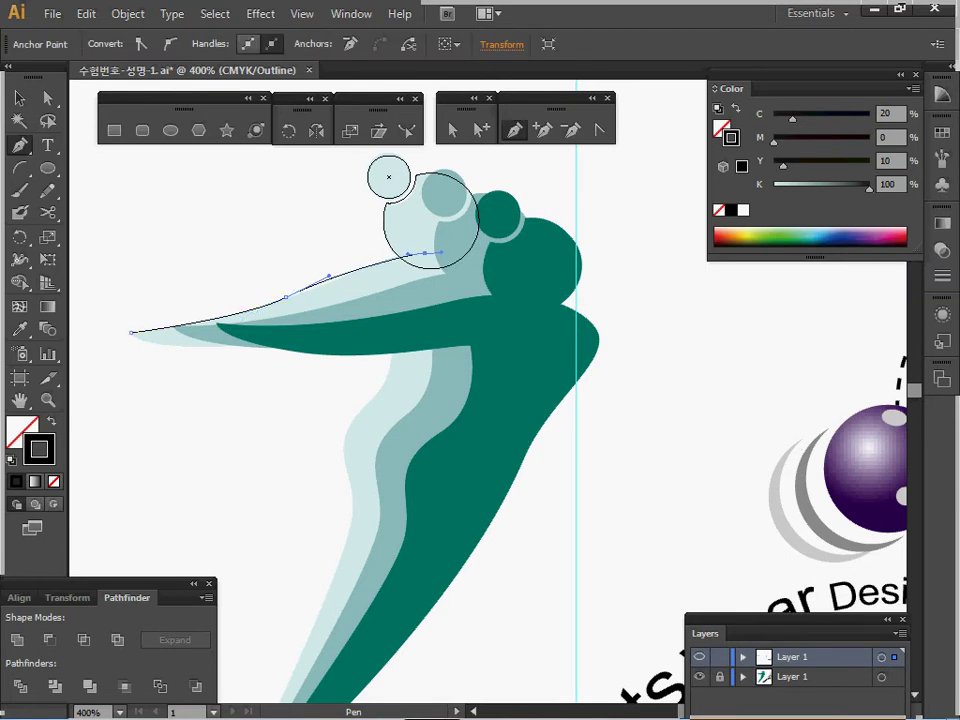
key("Delete")
- Try tracing the dark green figure from the arm tip over the shoulder and down the back, and discard the path
left_click(215, 323)
left_click_drag(402, 312, 486, 295)
left_click(487, 295)
left_click_drag(585, 318, 614, 350)
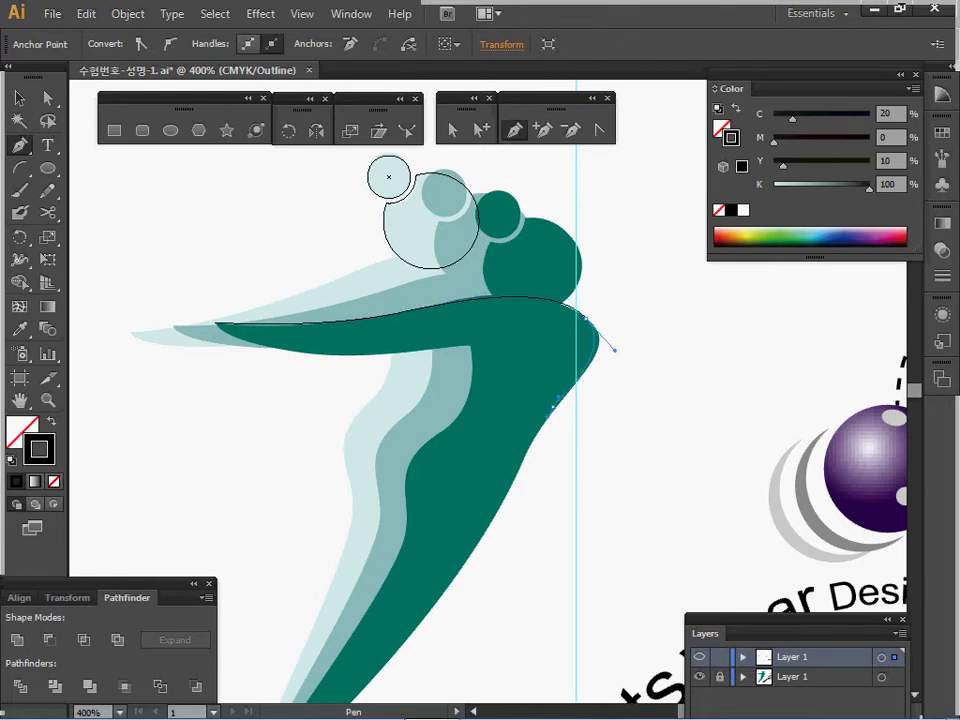
left_click_drag(553, 408, 531, 307)
key("space")
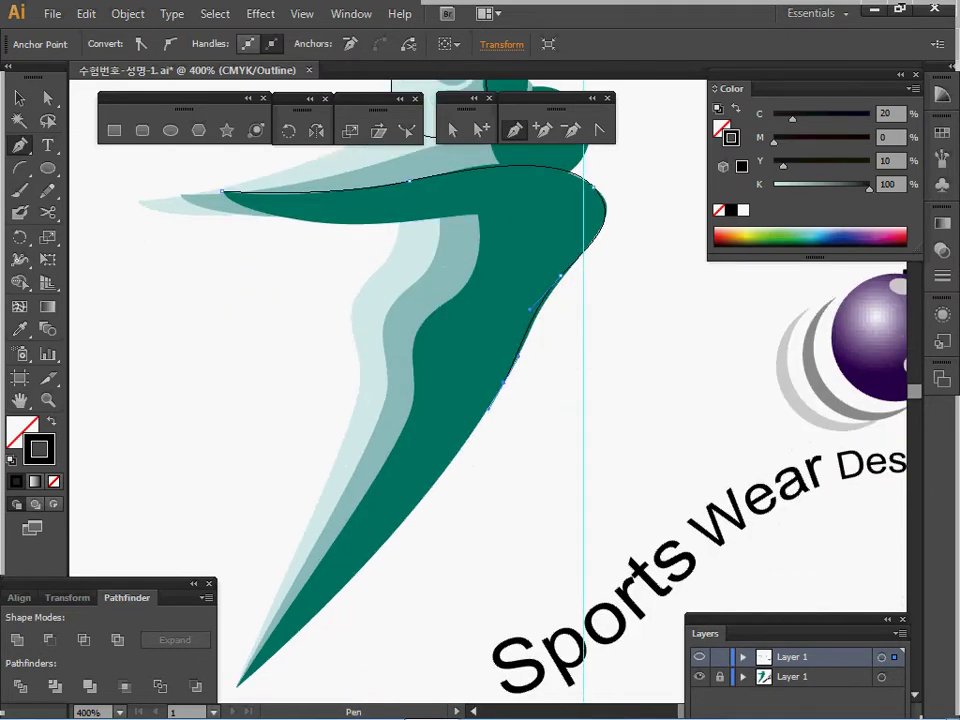
key("ctrl+shift+a")
key("space")
left_click_drag(531, 307, 546, 413)
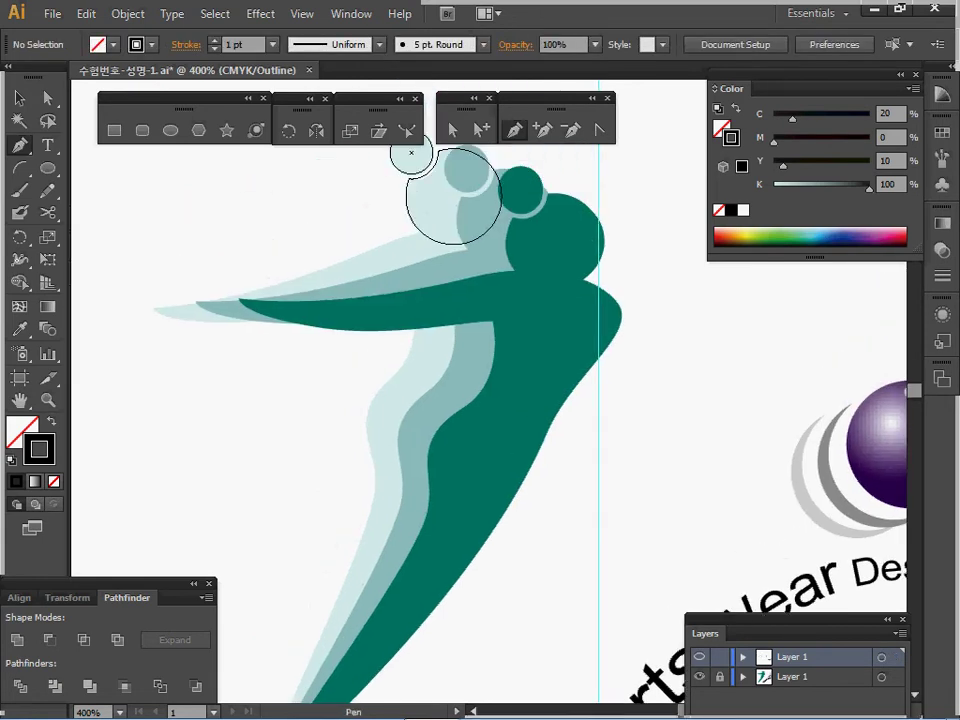
- Unlock the reference layer and select the lightest figure's body shape
key("ctrl")
key("v")
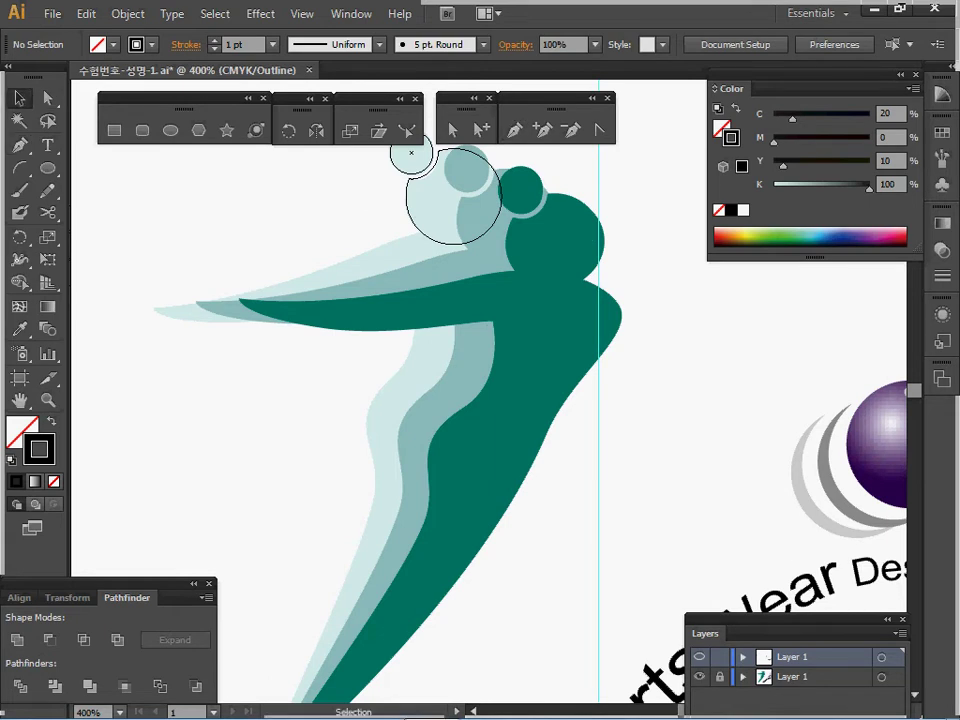
left_click(720, 677)
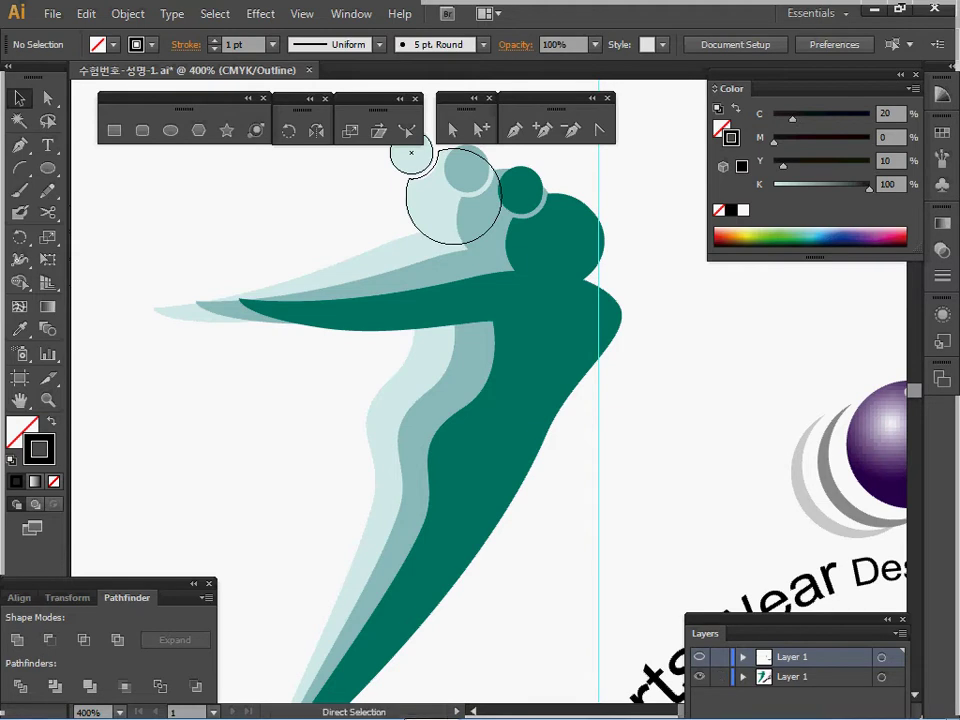
left_click(435, 210)
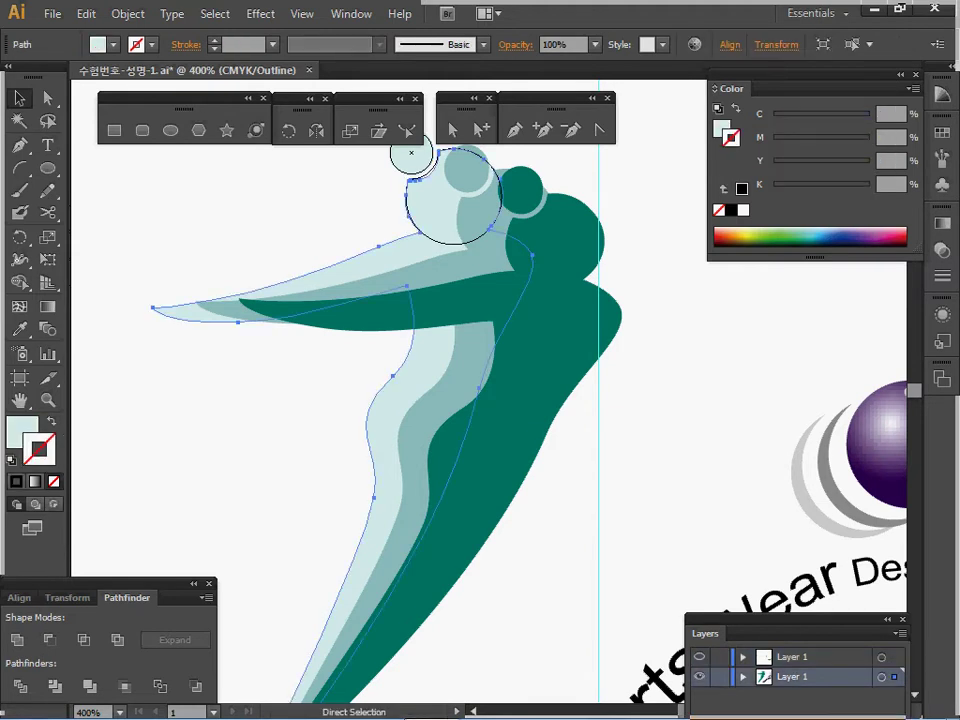
- Lock and hide the reference layer, and make the drawing layer active in preview mode
left_click(699, 677)
left_click(699, 657)
left_click(720, 677)
left_click(699, 677)
left_click(699, 657)
left_click(820, 657)
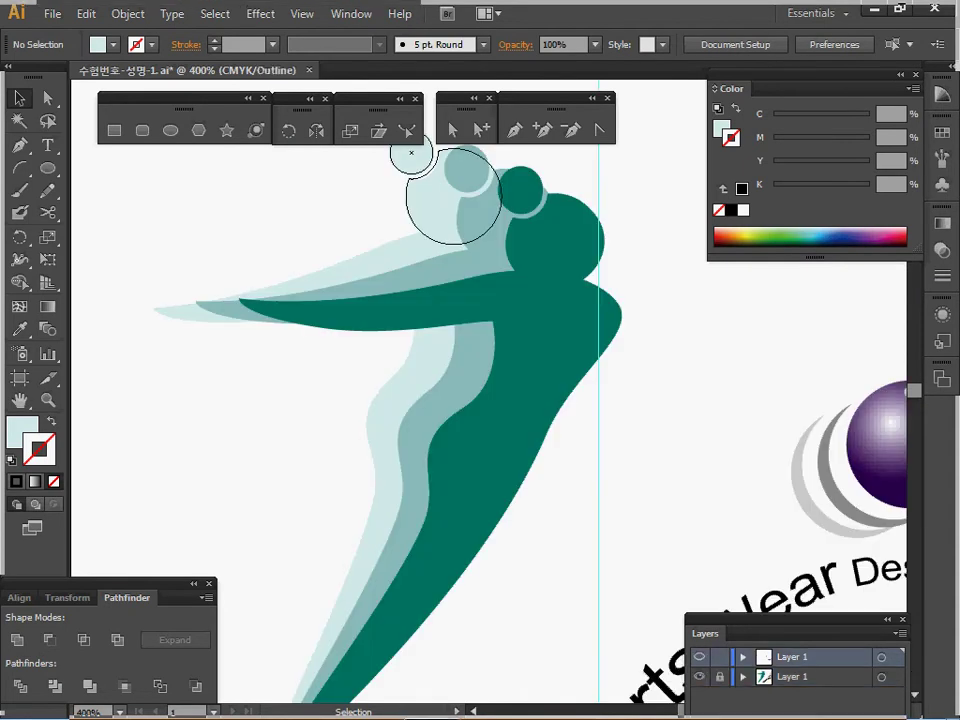
left_click(699, 657, "ctrl")
left_click(699, 657, "ctrl")
left_click(699, 677)
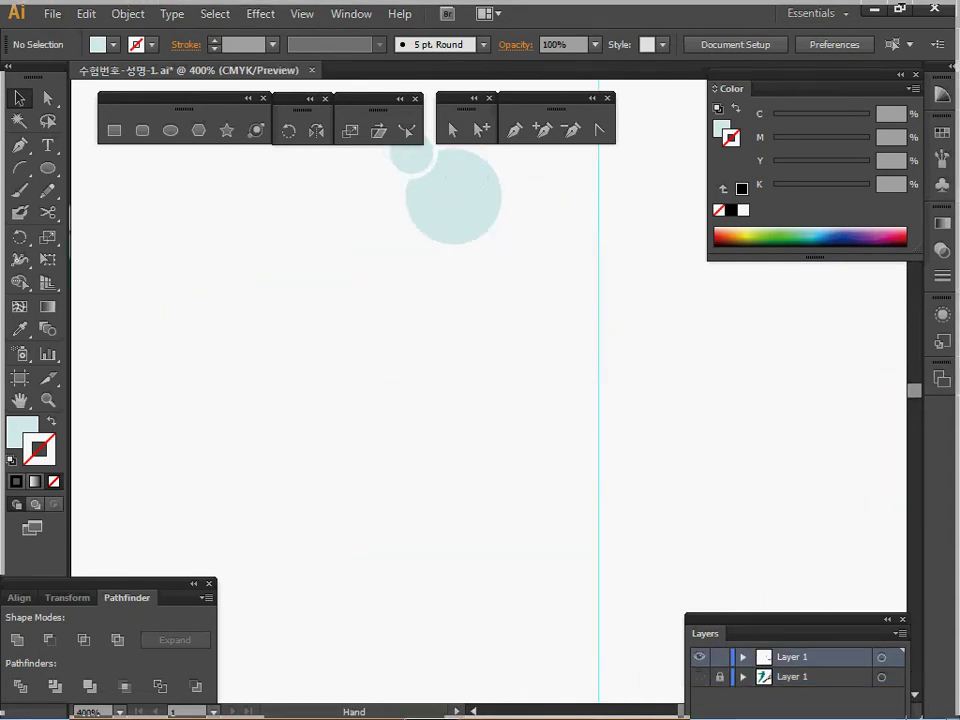
- Unite the pale figure's body and head into a single shape, leaving the bun circle separate
left_click_drag(540, 300, 536, 367)
key("ctrl+a")
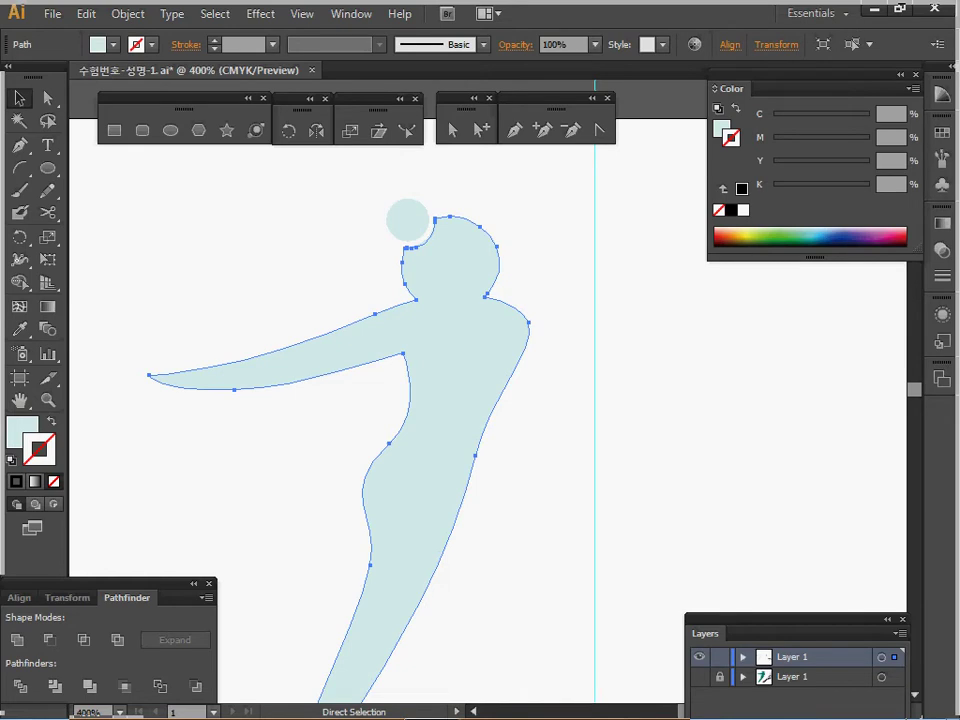
key("ctrl+shift+a")
key("v")
left_click_drag(560, 245, 465, 345)
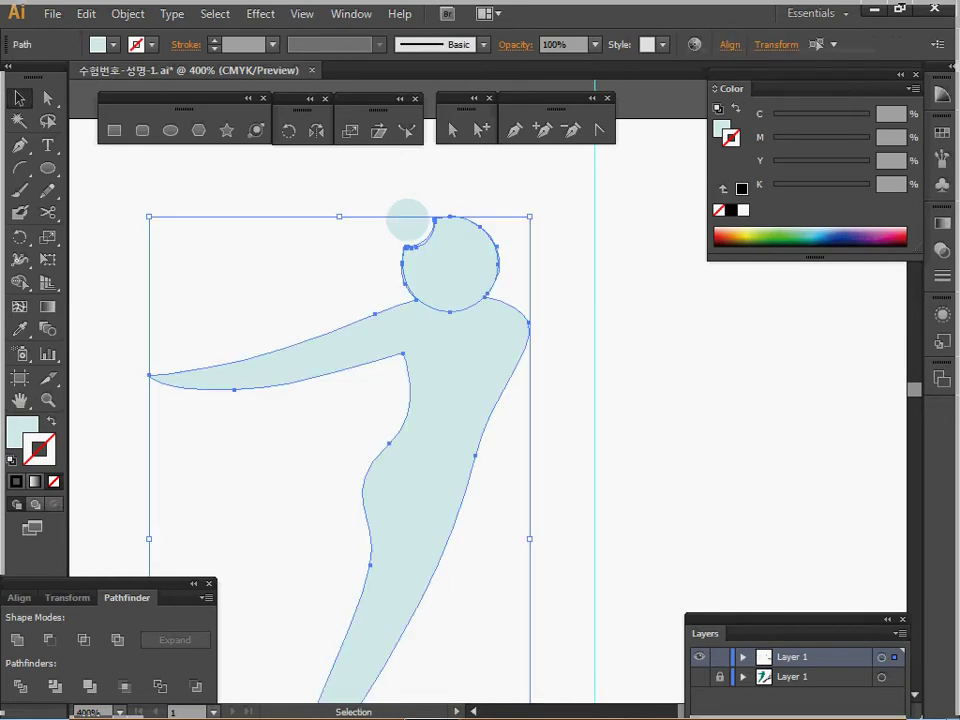
left_click(17, 640)
key("ctrl+shift+a")
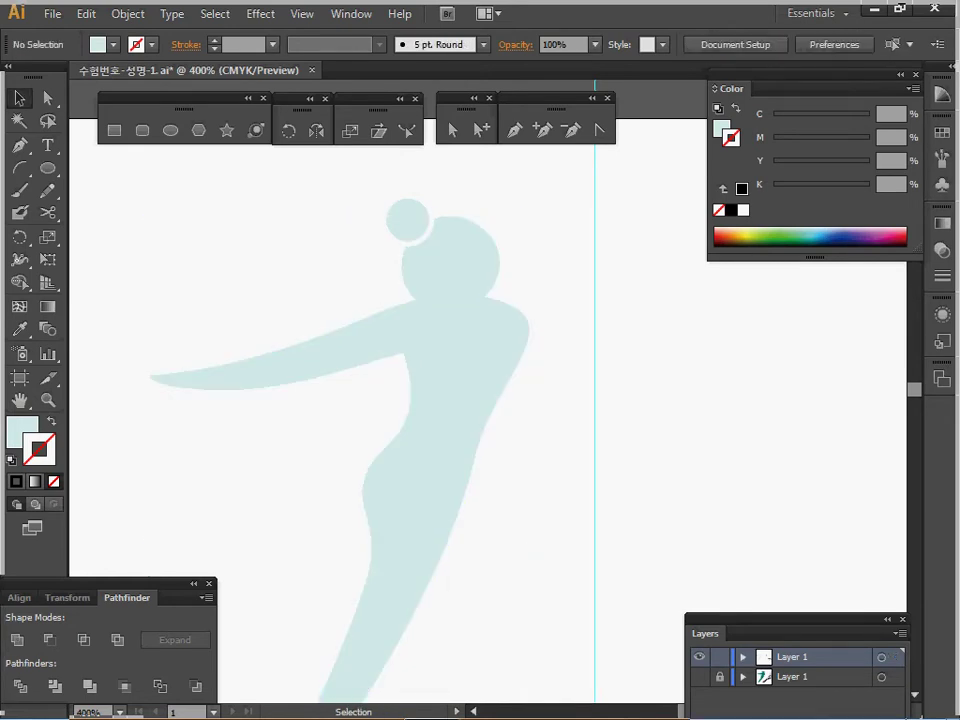
- Group the pale figure's united body with the bun circle
key("ctrl+minus")
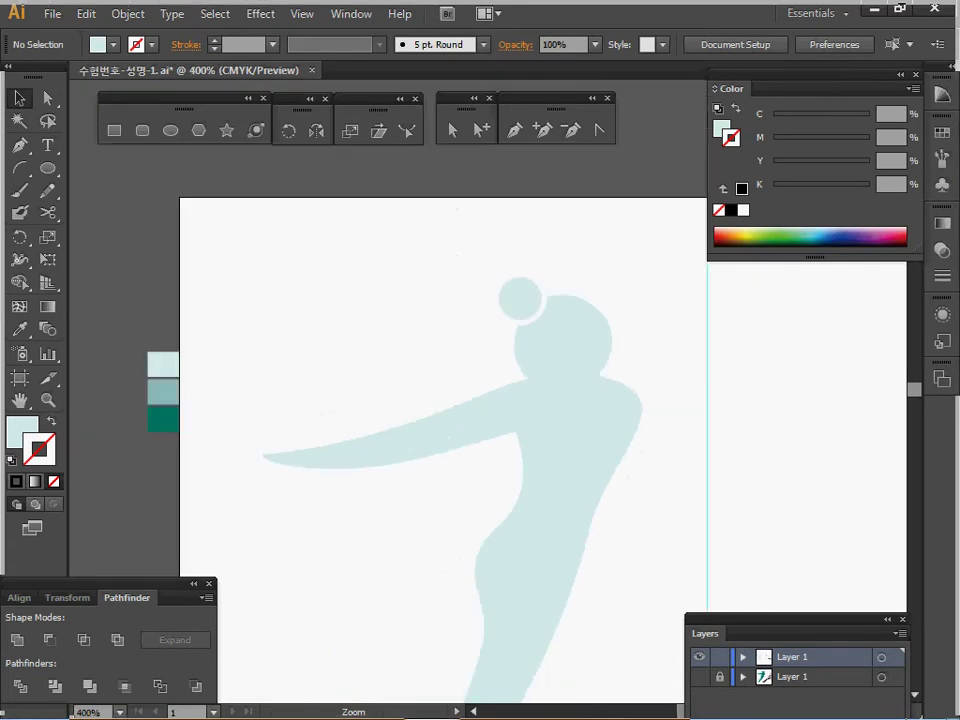
left_click_drag(546, 620, 522, 502)
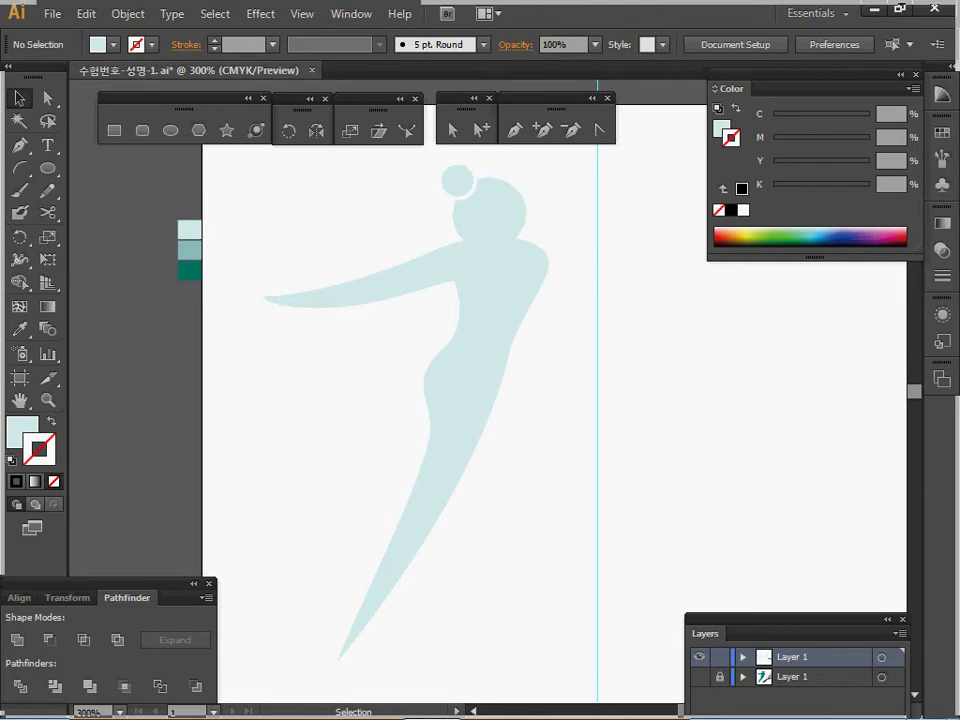
key("ctrl+minus")
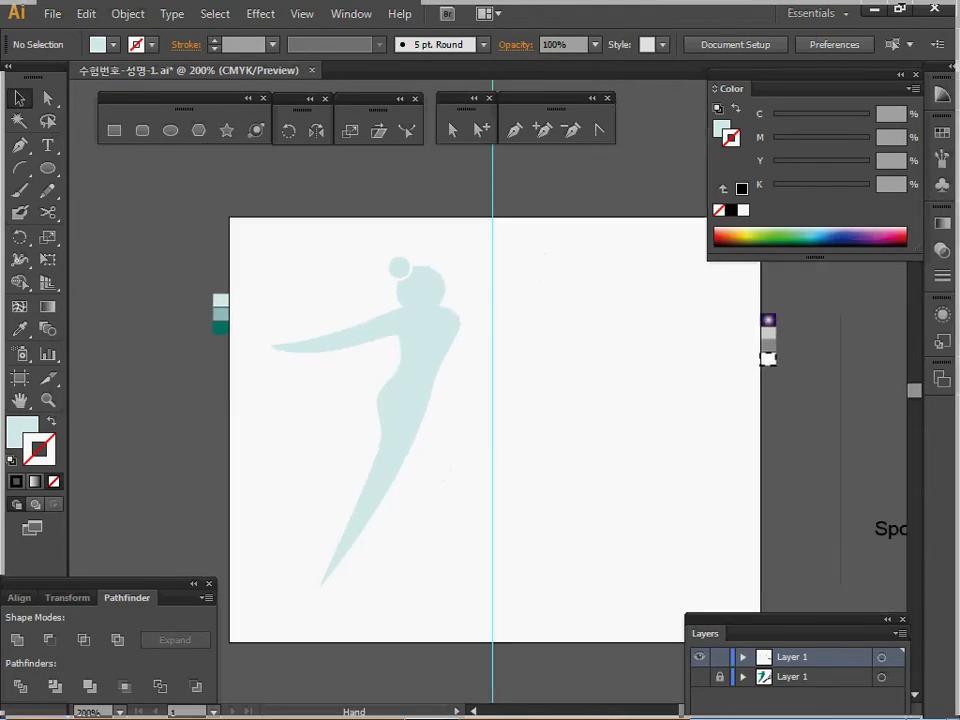
left_click(424, 350)
left_click_drag(388, 227, 425, 357)
key("ctrl+g")
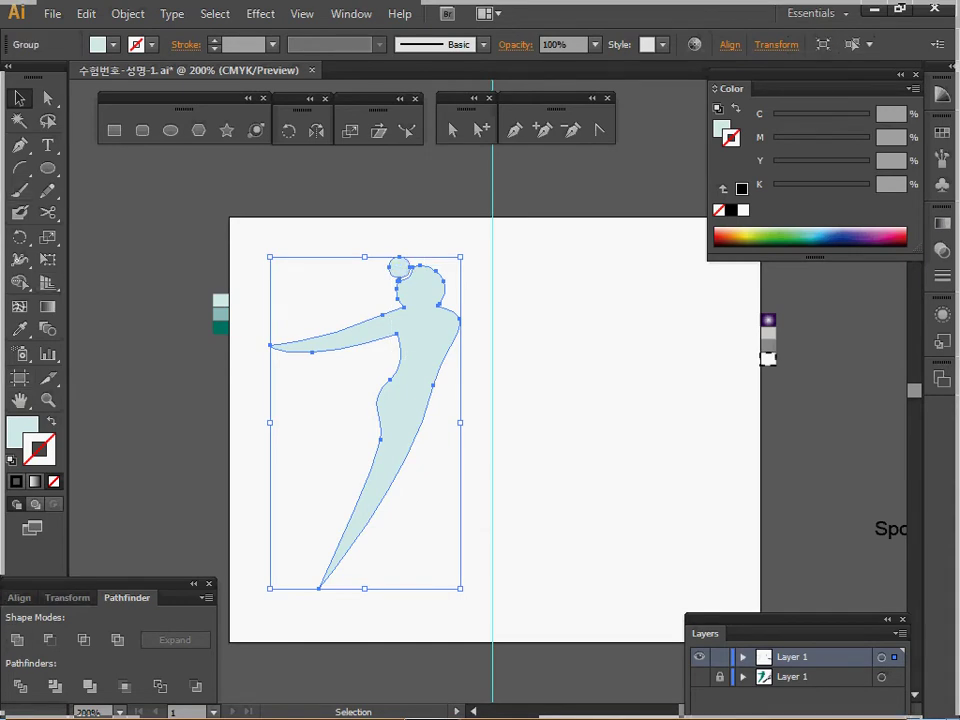
- Make a copy of the figure rotated -5° about its foot tip, and repeat the transformation for a third figure
left_click(288, 130)
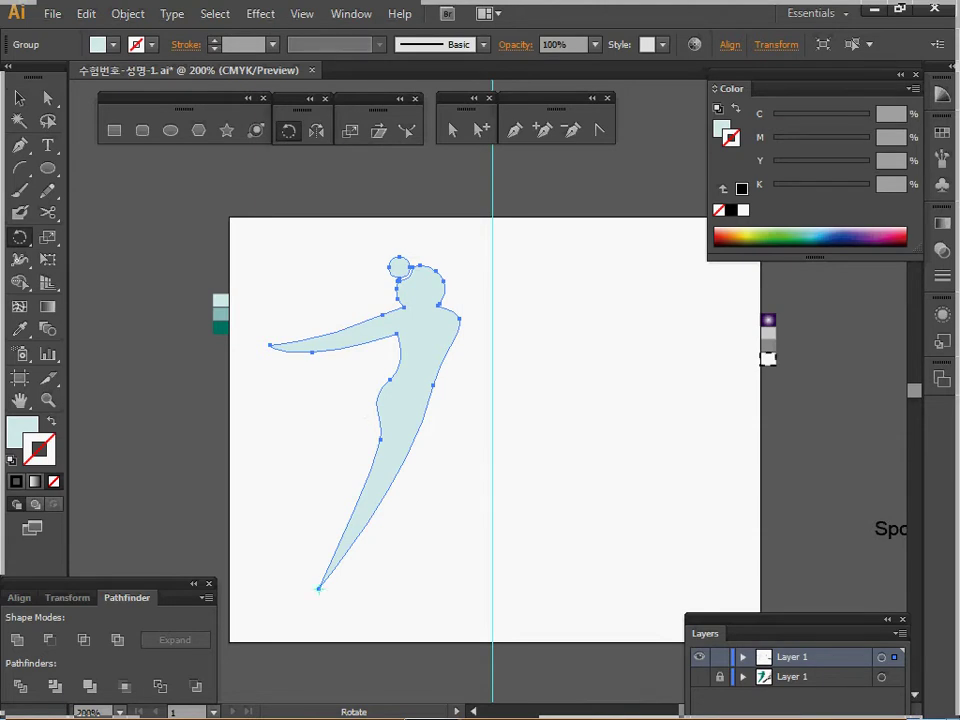
left_click(318, 588, "alt")
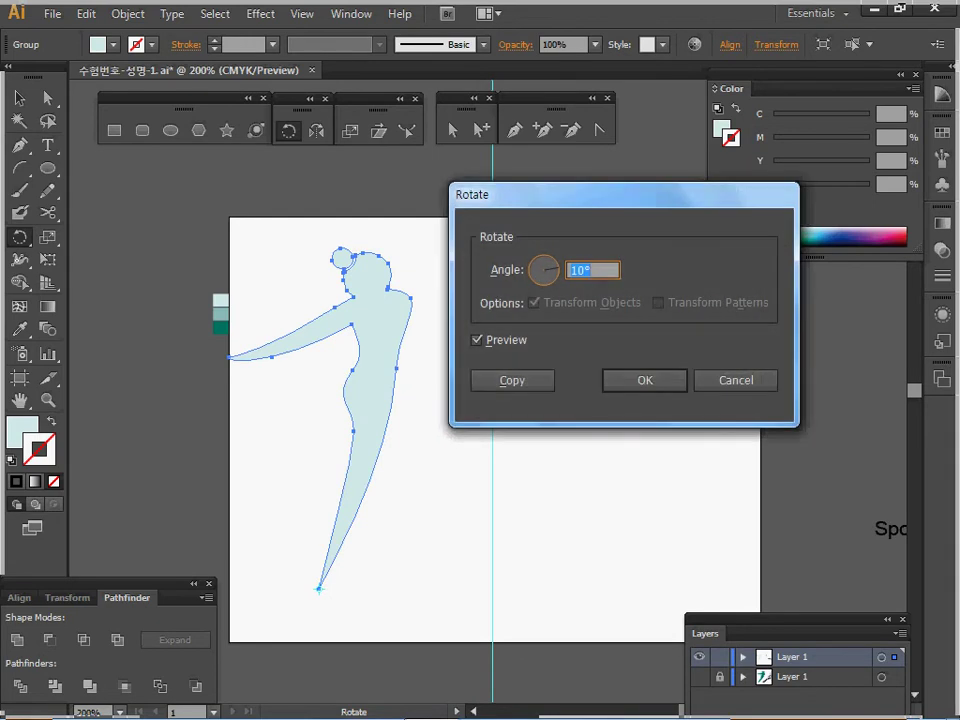
type("-5")
left_click(512, 380)
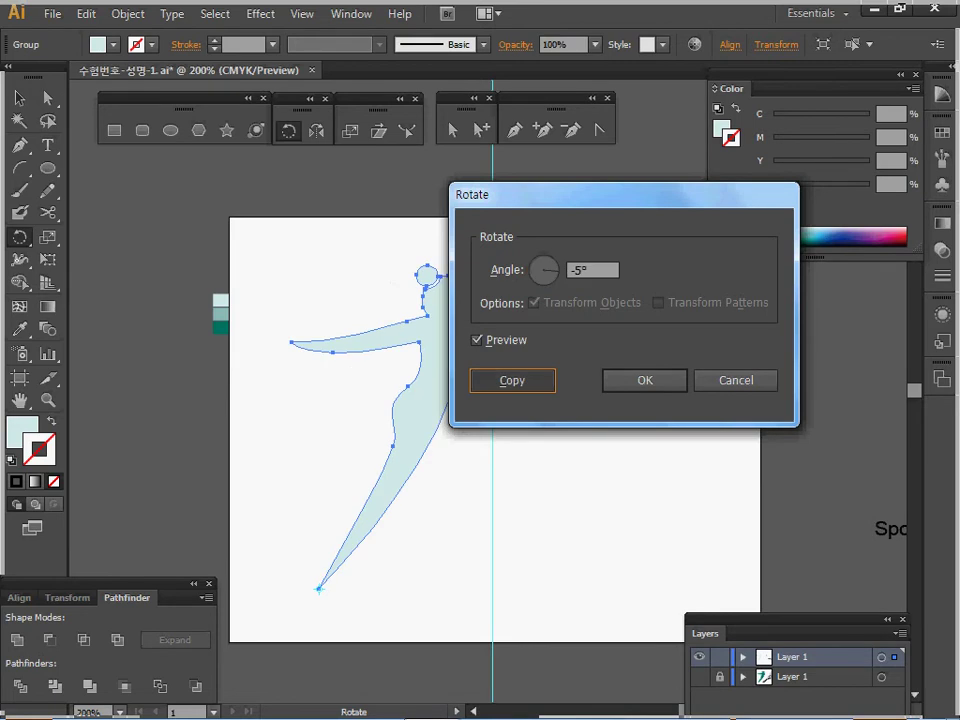
key("v")
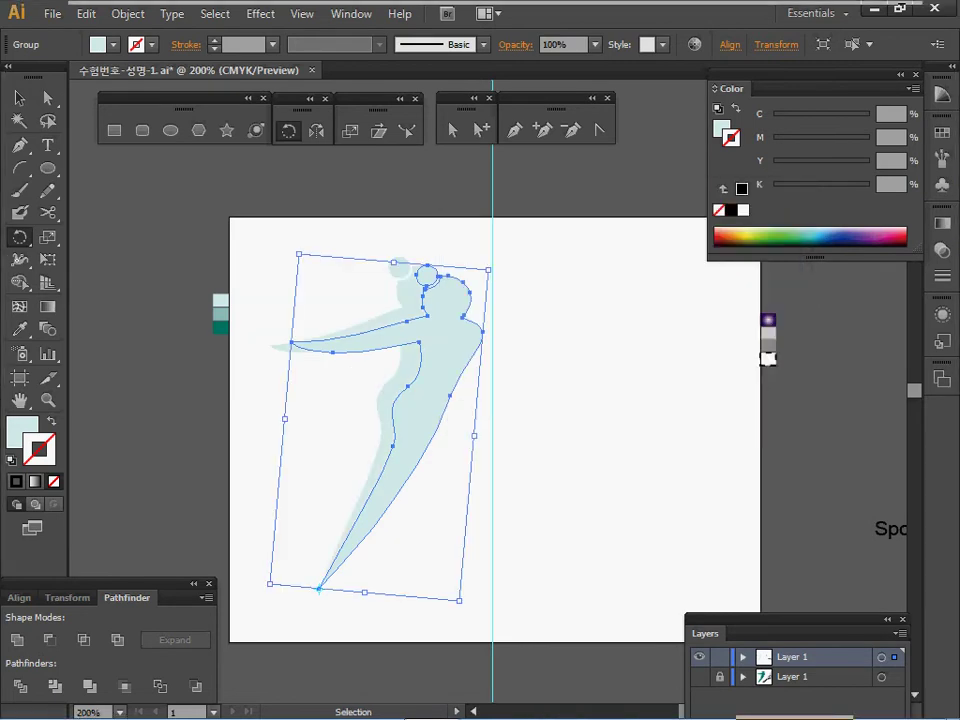
key("r")
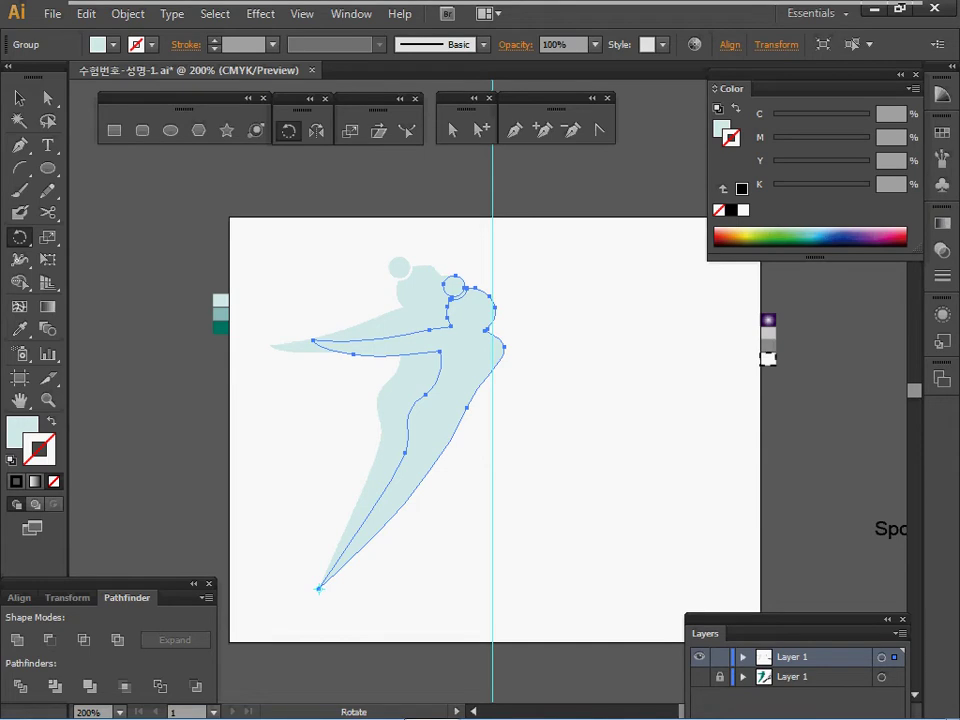
- Recolour the front figure with the dark green swatch and the middle figure with the mid-green swatch
key("i")
left_click(221, 328)
left_click(412, 396, "ctrl")
left_click(221, 314)
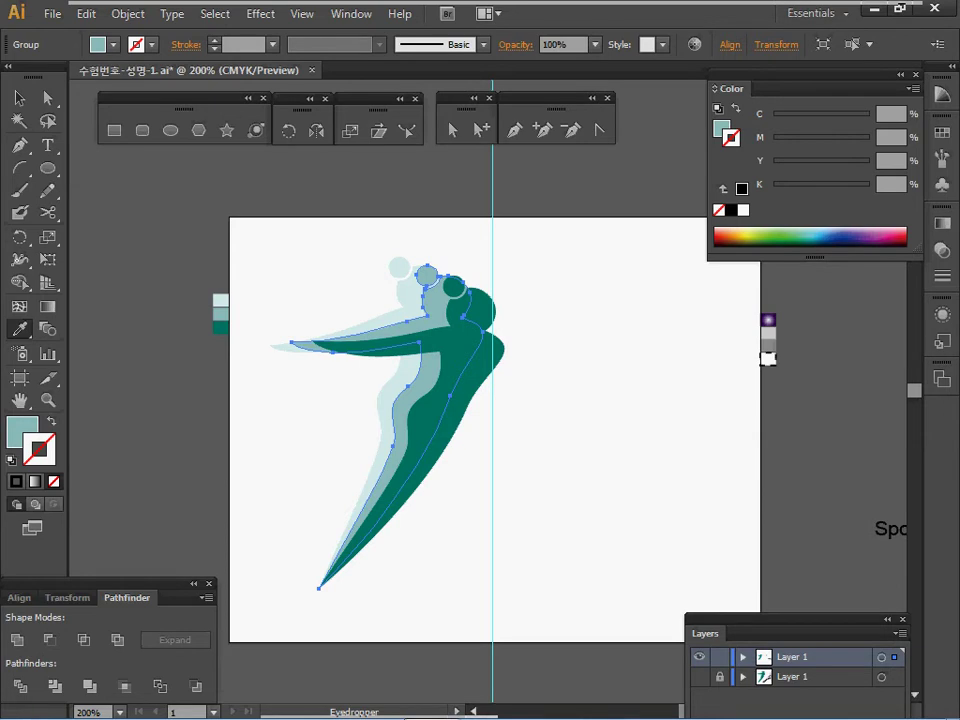
- Restore the default white fill and black stroke, and draw a 4 × 4 mm circle in the empty area beside the figures
left_click(549, 418, "ctrl")
left_click(549, 418, "ctrl")
left_click(549, 418, "ctrl")
left_click_drag(549, 418, 483, 417)
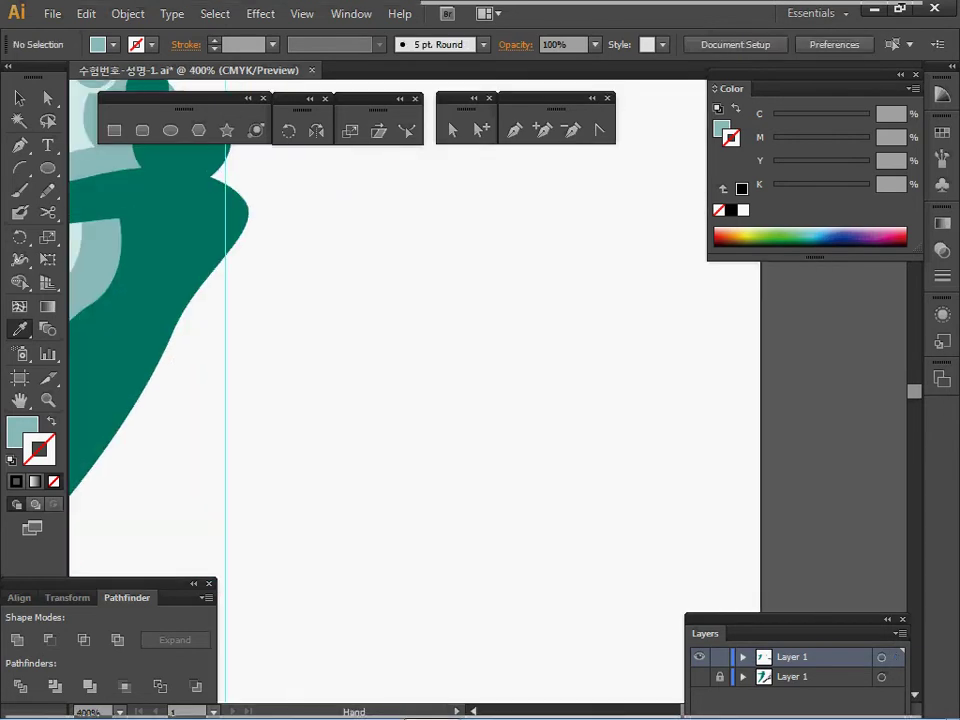
key("d")
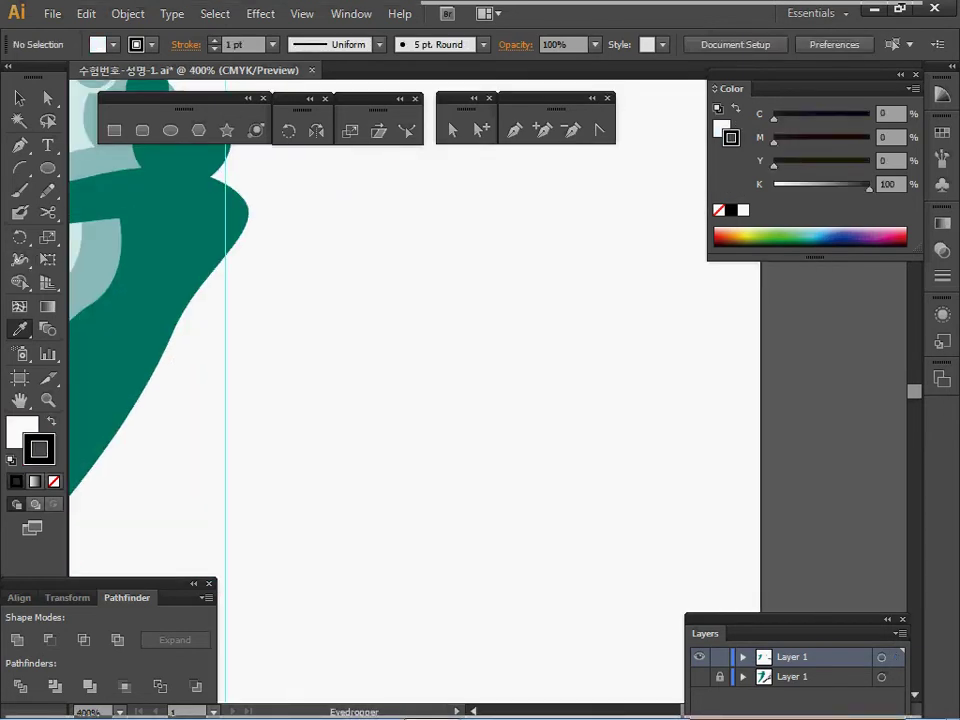
key("l")
left_click(483, 417)
type("4")
key("Tab")
type("4")
key("Return")
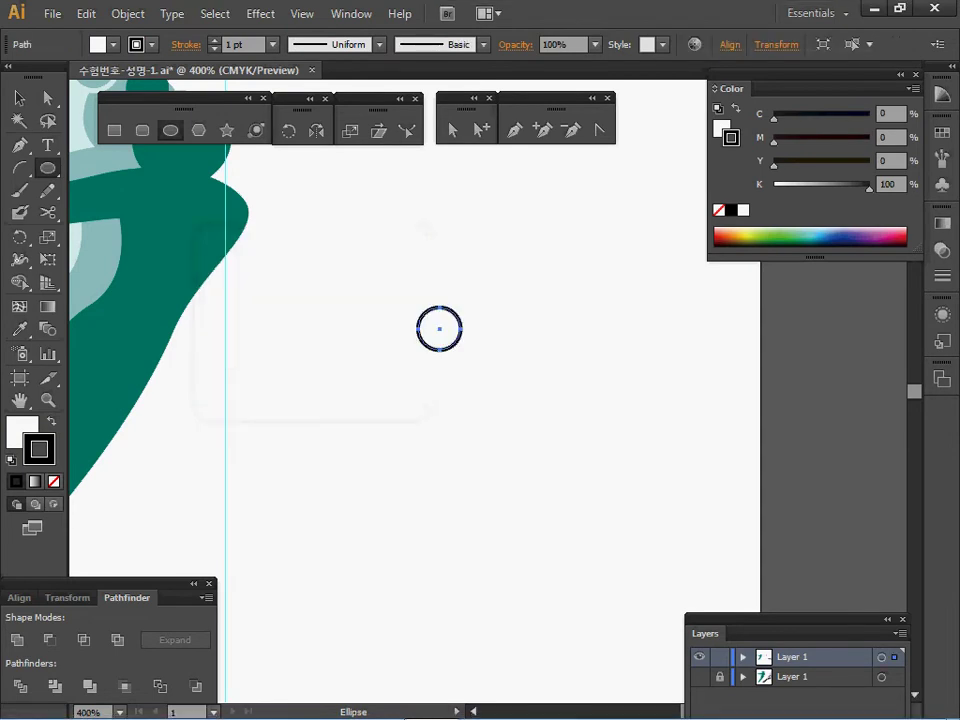
- Draw a 7 × 15 mm ellipse and place it centred below the small circle
key("ctrl+equal")
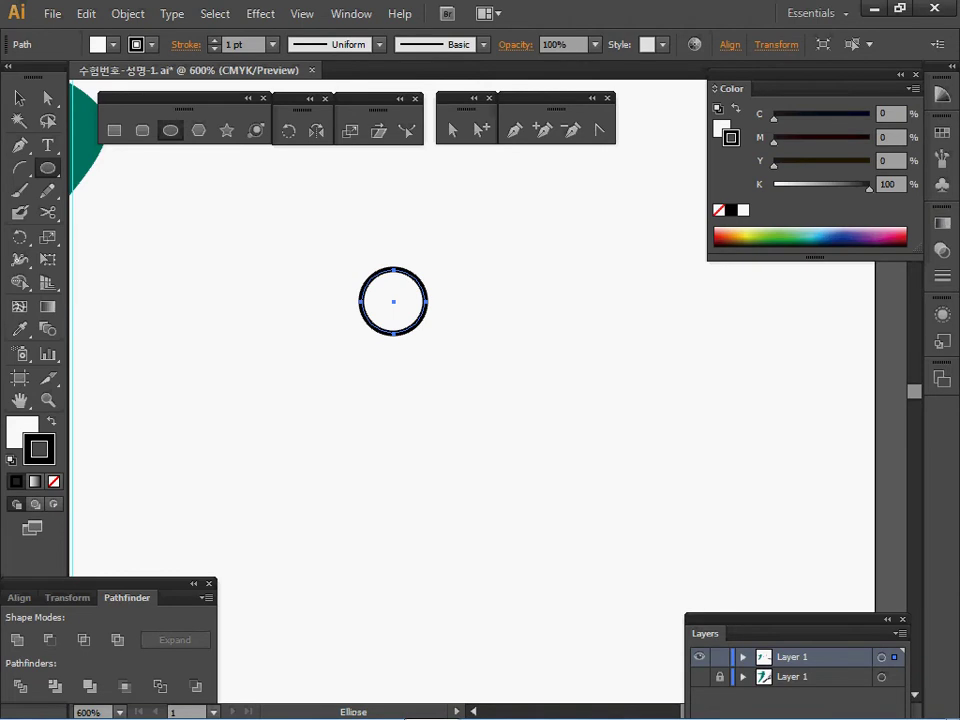
left_click(393, 301)
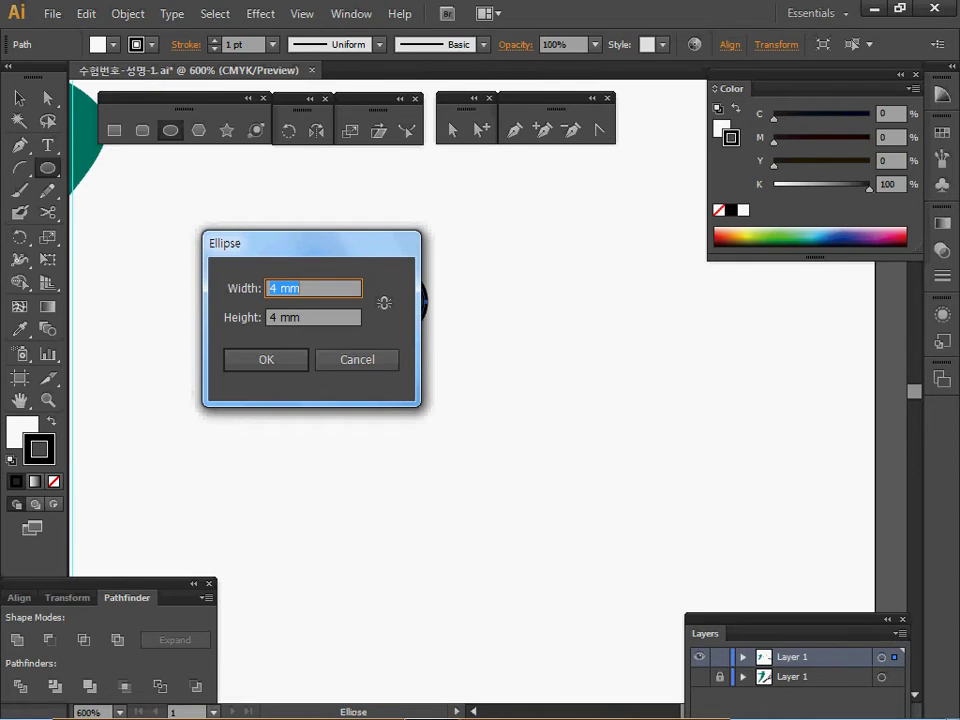
type("7")
key("Tab")
type("15")
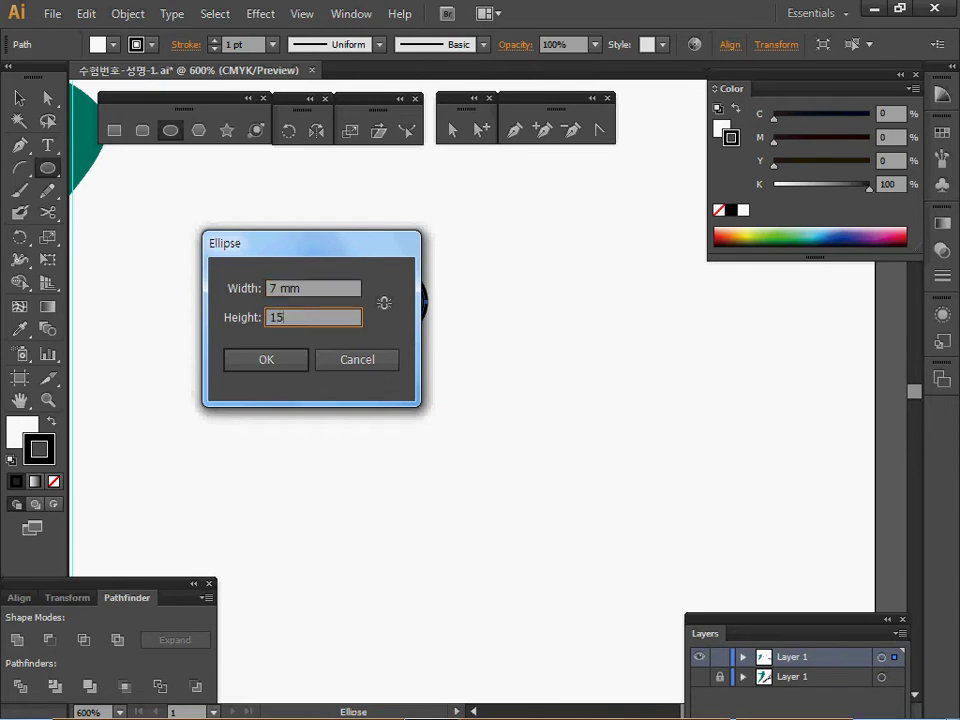
key("Return")
key("v")
left_click_drag(401, 459, 415, 427)
key("space")
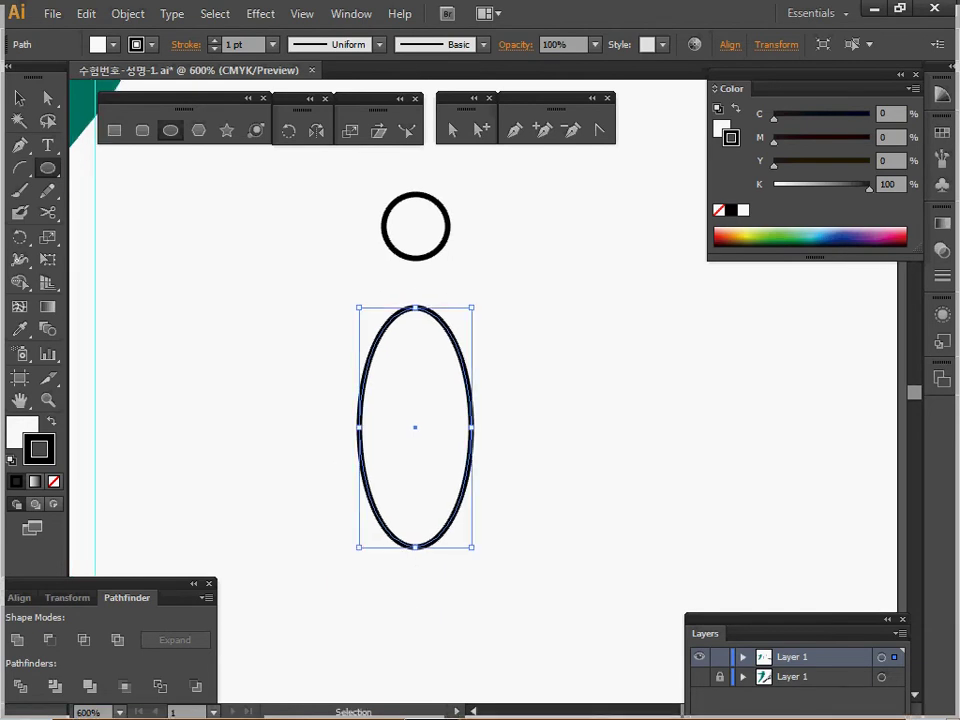
- Show the reference artwork as outlines and move the circle and ellipse onto the bowling pin's head and body
key("ctrl+y")
key("ctrl+minus")
left_click_drag(375, 200, 319, 386)
left_click_drag(296, 336, 499, 291)
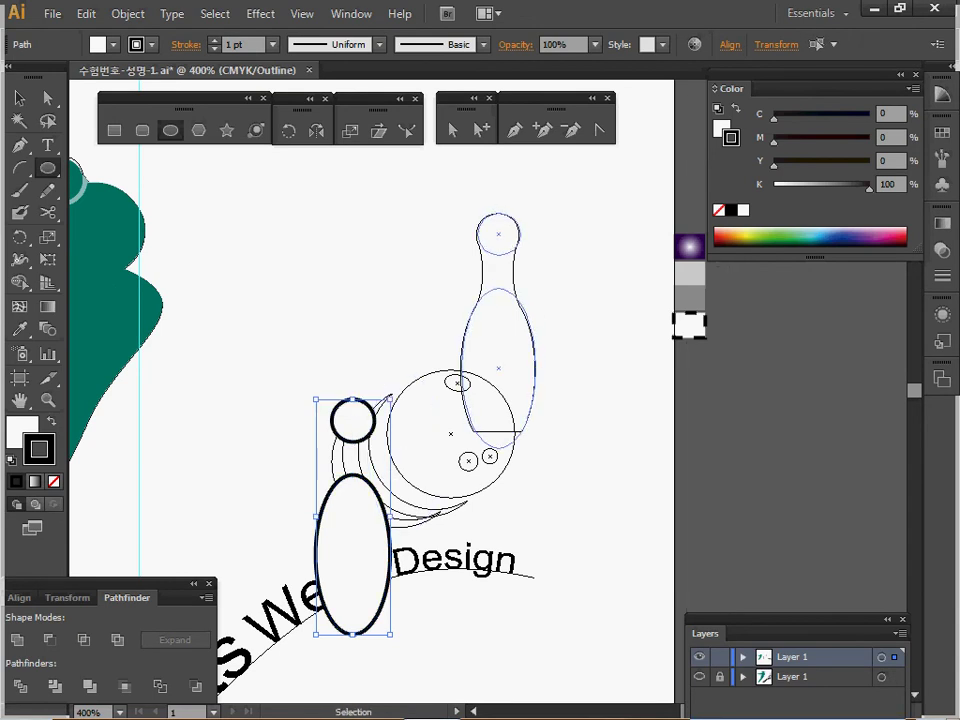
left_click(521, 335, "ctrl")
left_click(537, 386, "ctrl")
left_click(545, 390, "ctrl")
mouse_move(378, 460)
left_mouse_down()
mouse_move(379, 482)
mouse_move(375, 465)
left_mouse_up()
- Align the pin's circle and ellipse on their horizontal centres
left_click(378, 197, "ctrl+shift")
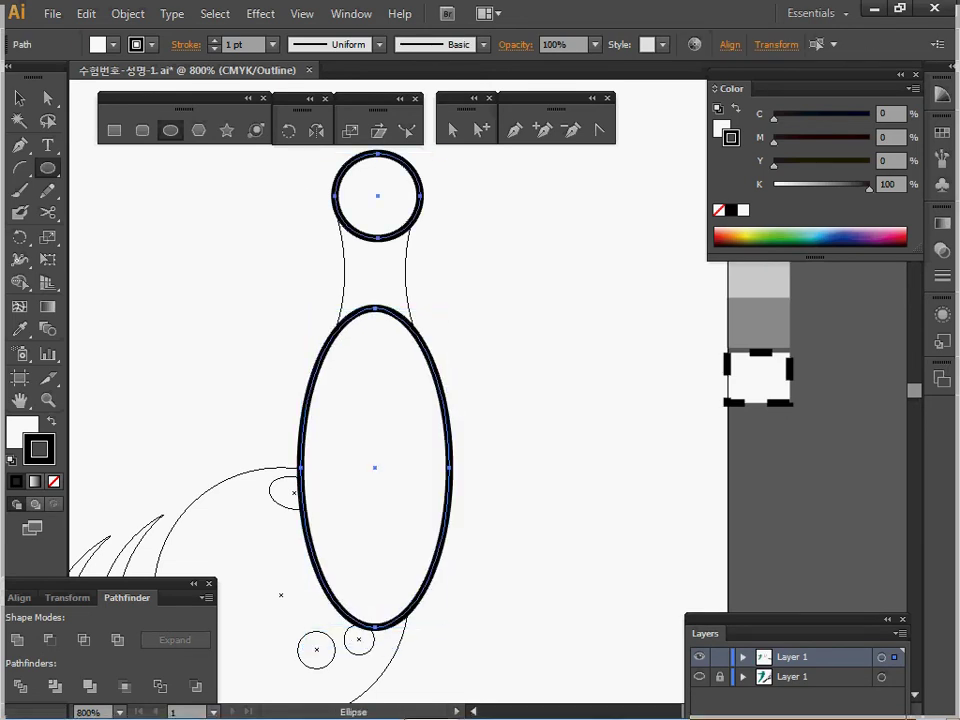
left_click(68, 598)
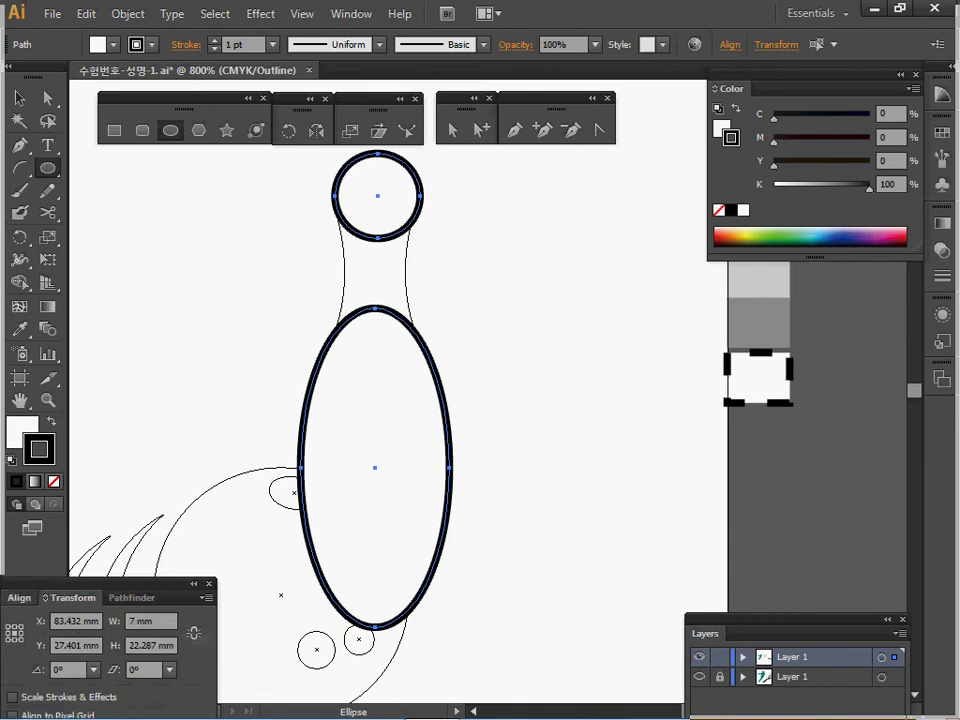
key("shift+F7")
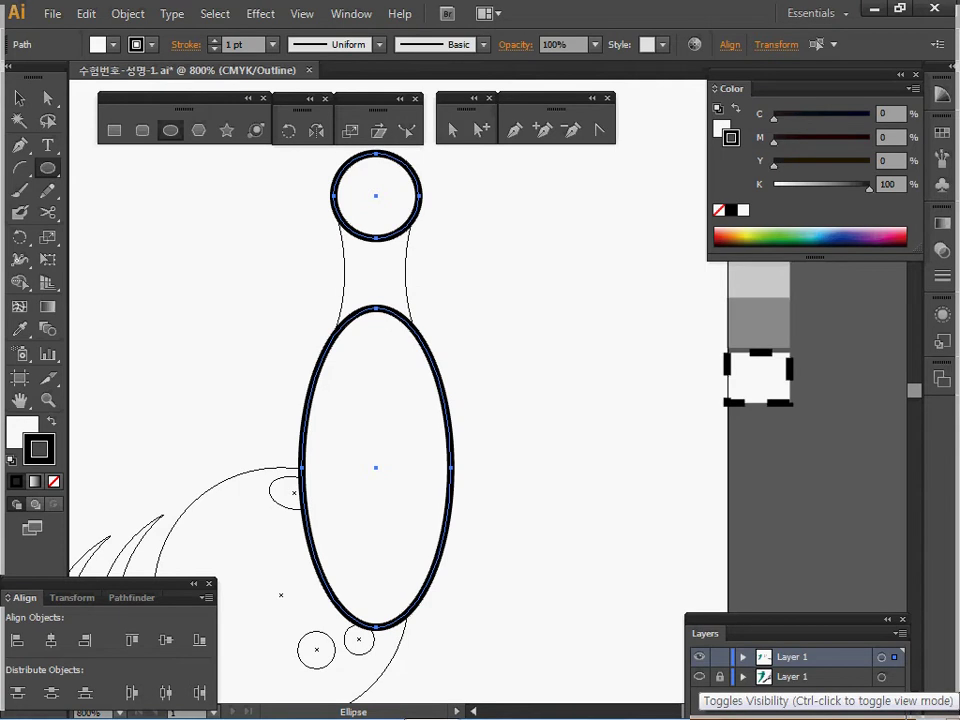
- Draw a 4 × 8 mm rectangle over the pin's neck, spanning from the circle's centre into the ellipse
left_click(433, 345, "ctrl")
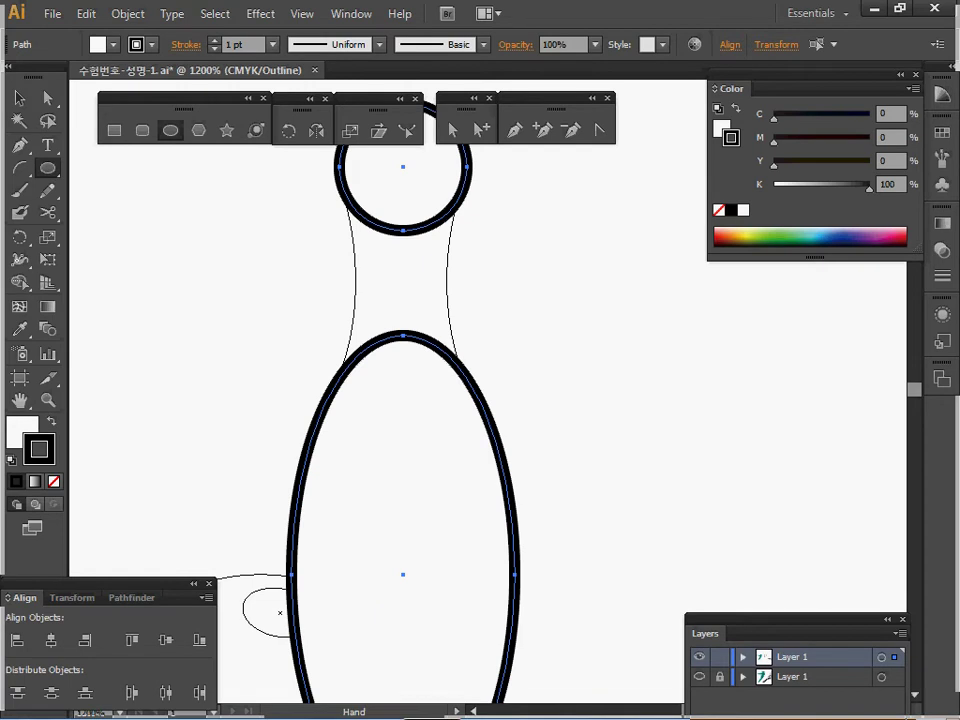
left_click_drag(433, 345, 418, 390)
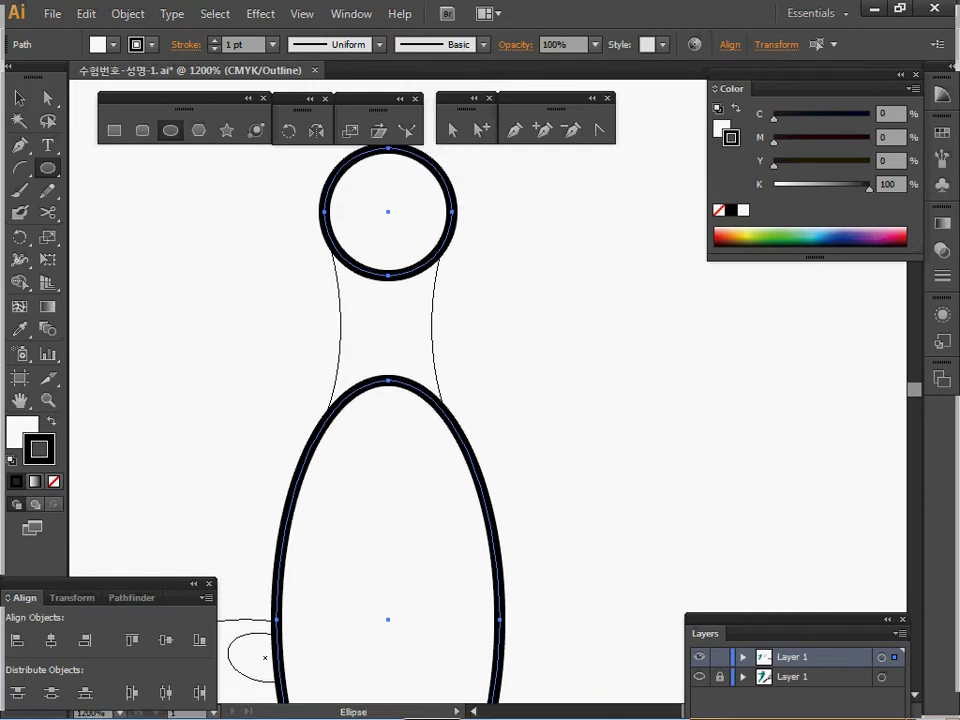
key("m")
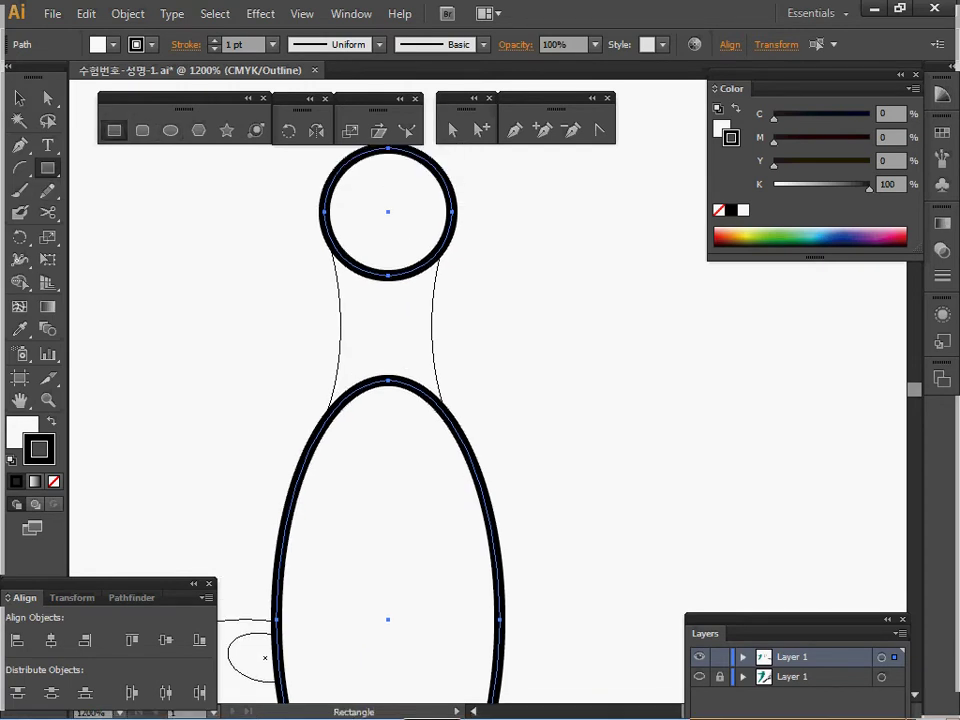
left_click(392, 335)
type("4")
key("Tab")
type("8")
key("Return")
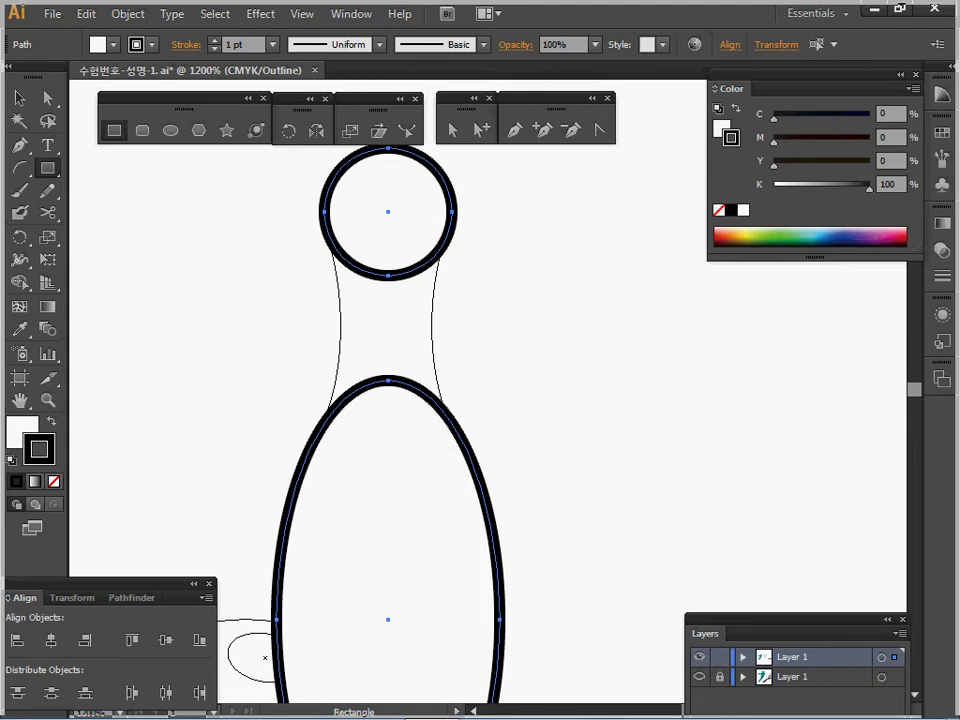
left_click(388, 326)
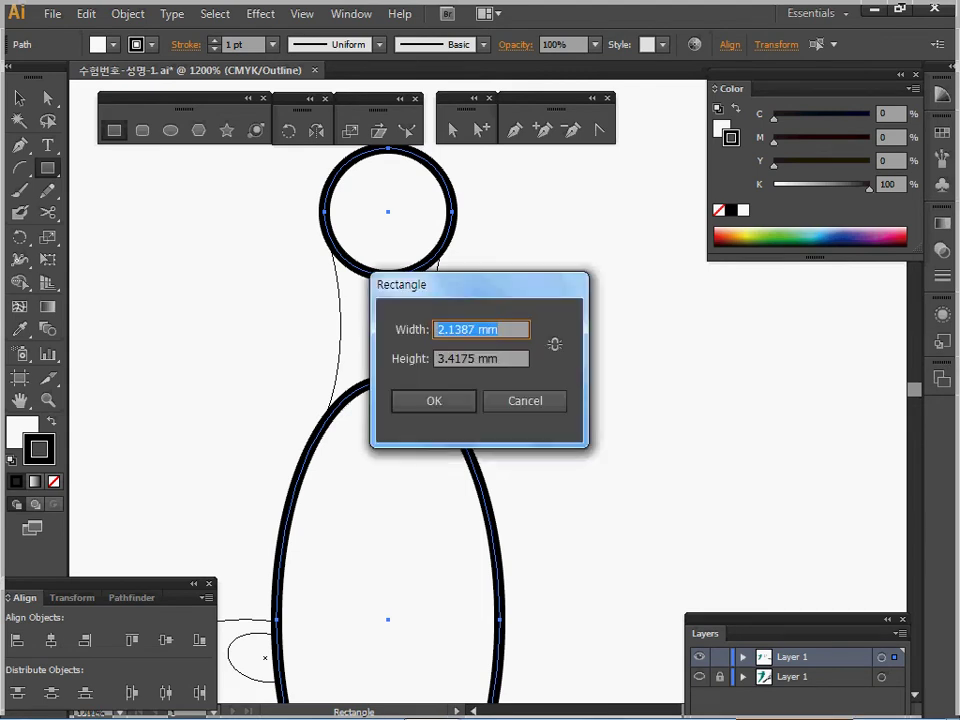
type("4")
key("Tab")
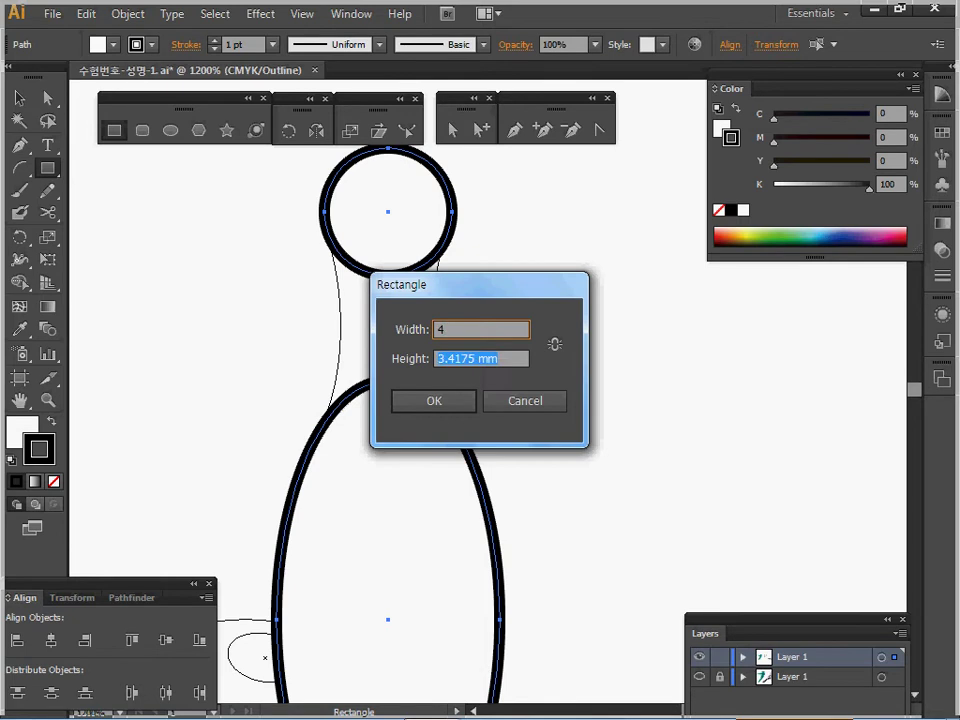
type("8")
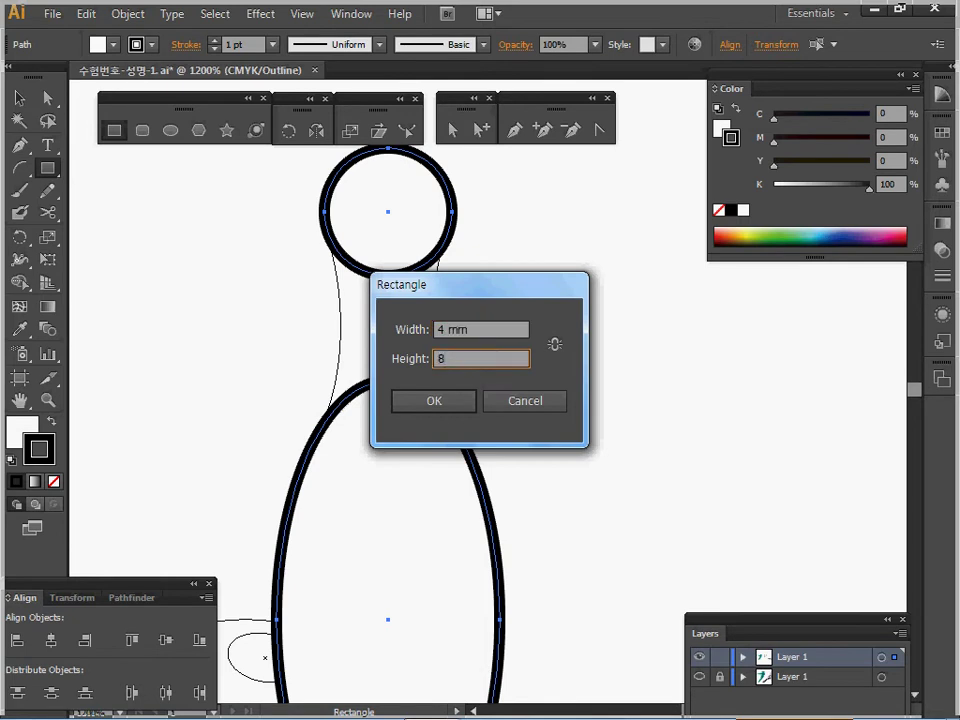
key("Return")
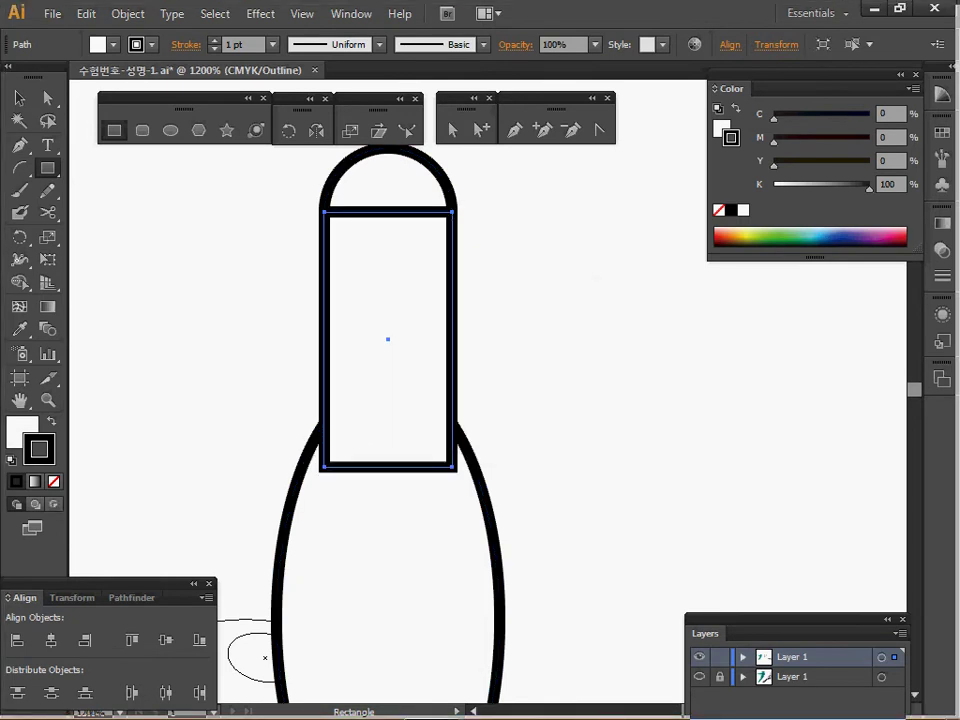
- Align the pin's circle, neck rectangle and body ellipse on their horizontal centres and show the artwork as outlines over the reference
left_click_drag(300, 189, 382, 458)
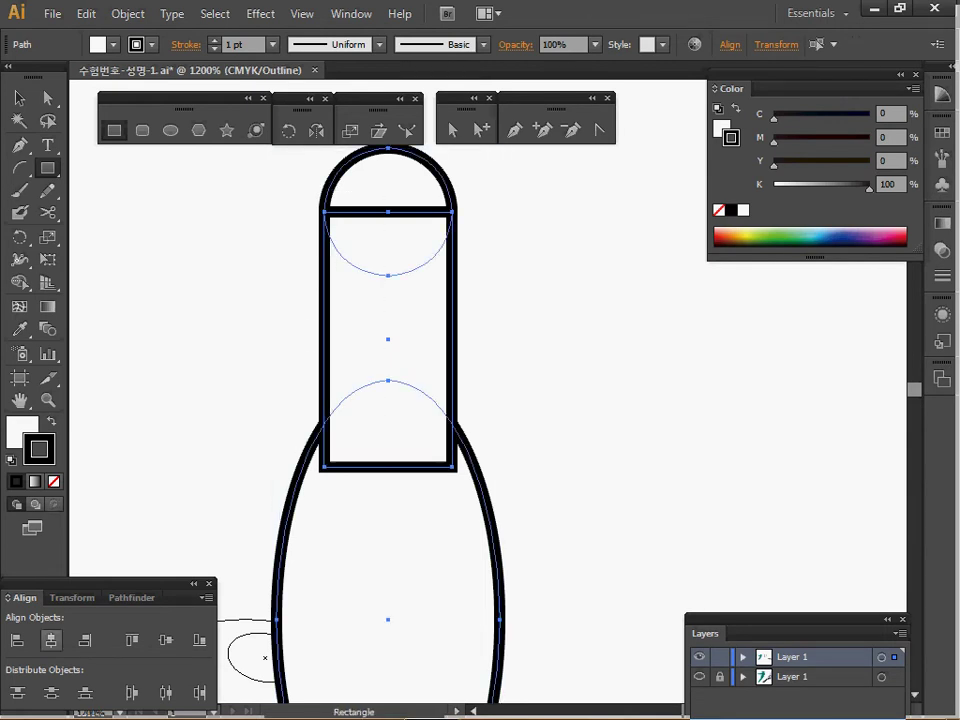
key("space")
mouse_move(382, 458)
left_mouse_down()
mouse_move(382, 420)
mouse_move(382, 435)
left_mouse_up()
key("ctrl+shift+a")
key("space")
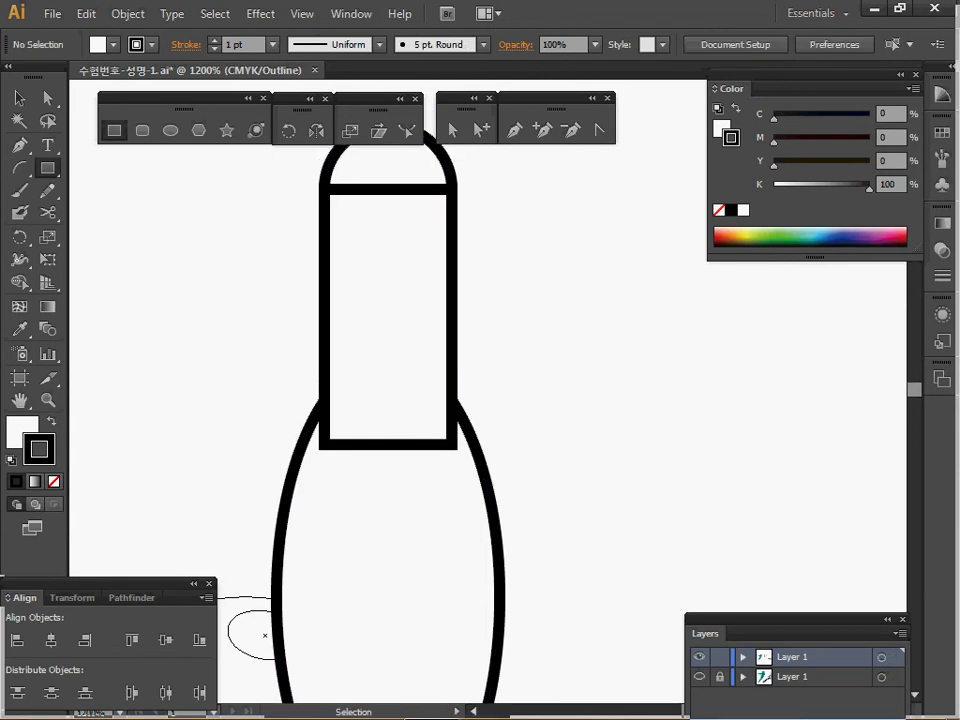
key("ctrl+y")
key("ctrl+equal")
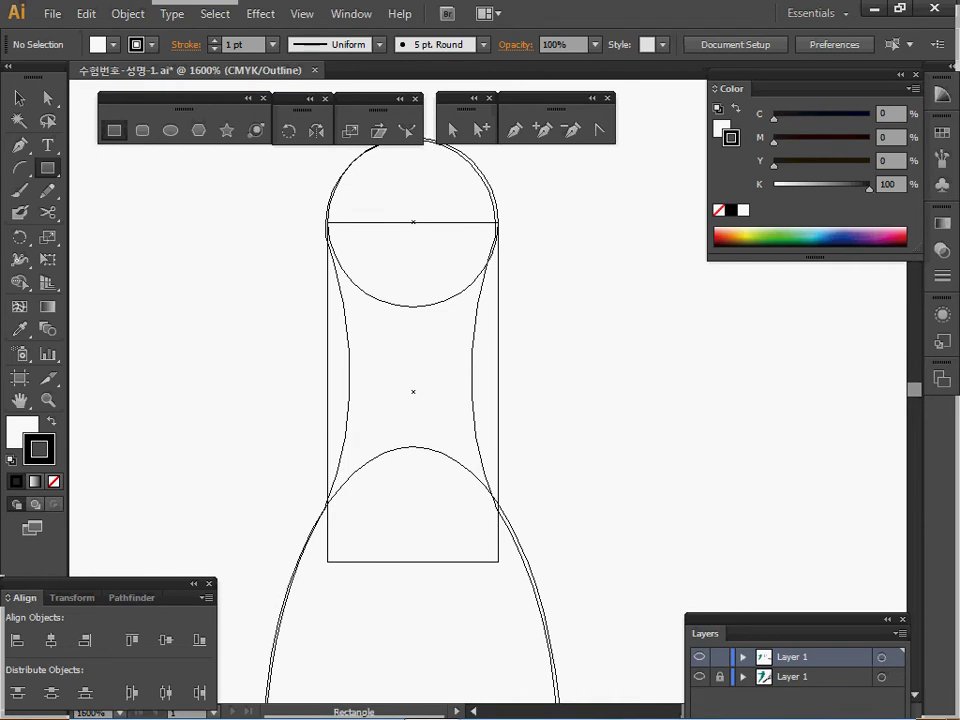
- Draw a 5 × 10 mm ellipse over the pin's neck
key("l")
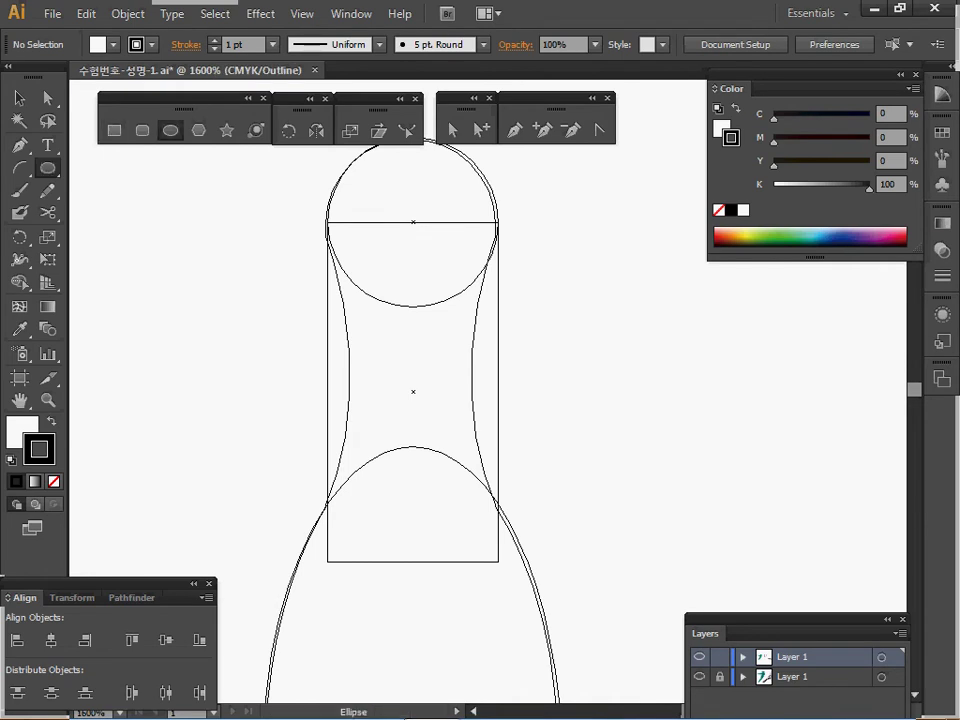
left_click(312, 319)
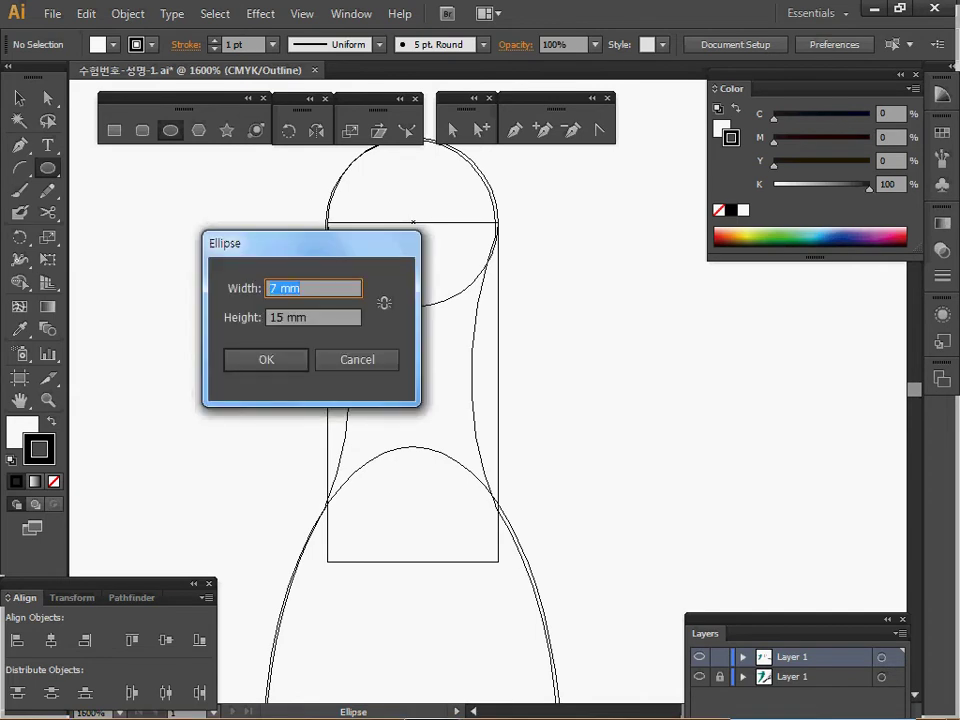
type("5")
key("Tab")
type("10")
key("Return")
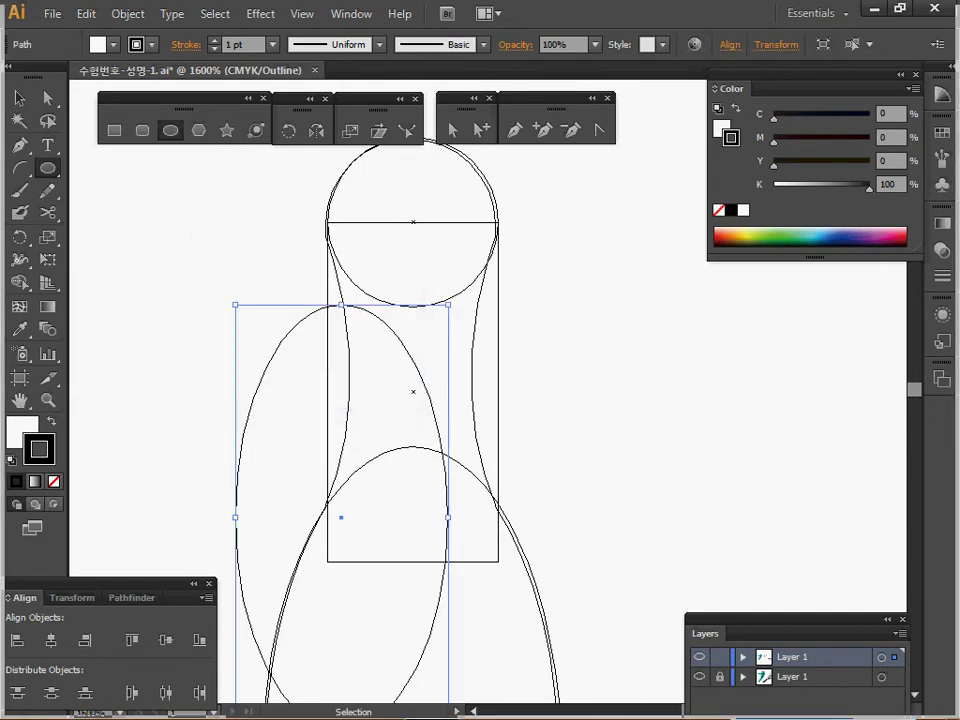
- Move the 5 × 10 mm ellipse beside the neck so its inner edge follows the reference's left neck curve
left_click_drag(341, 517, 267, 392)
left_click_drag(161, 392, 135, 367)
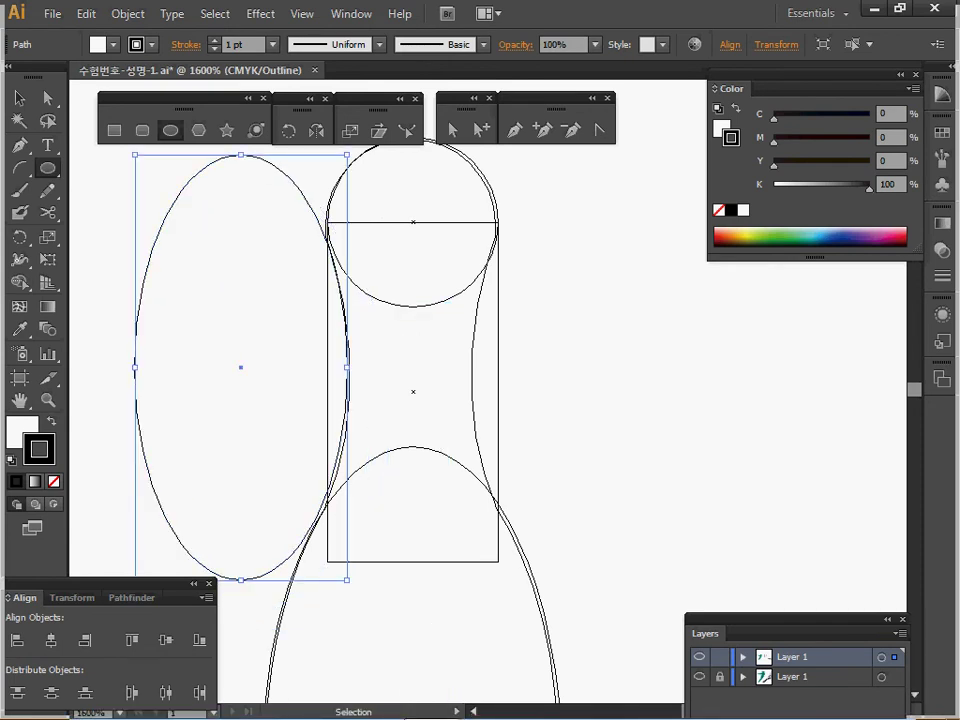
left_click_drag(241, 367, 242, 366)
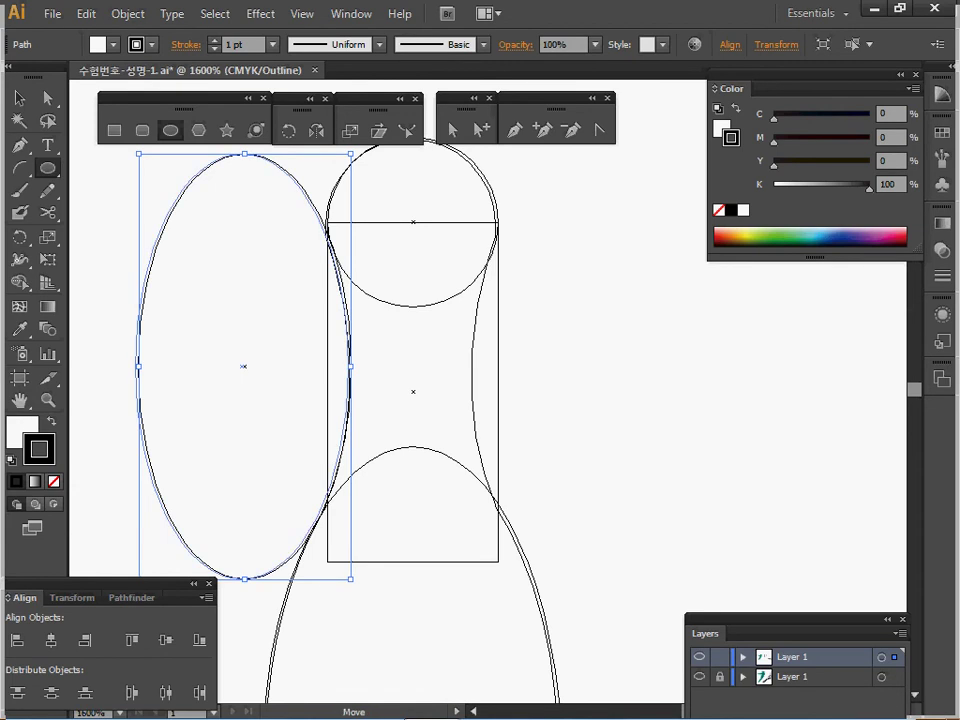
left_click_drag(138, 366, 136, 368)
key("l")
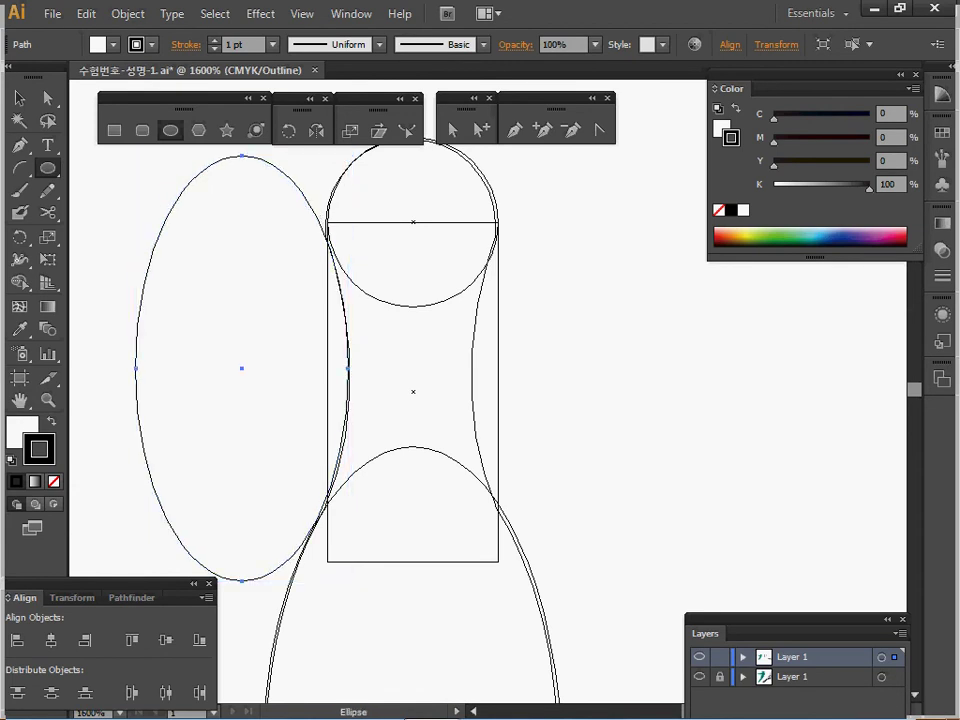
- Rotate the ellipse by 5° and shift it slightly to fit the reference's left neck curve
double_click(289, 131)
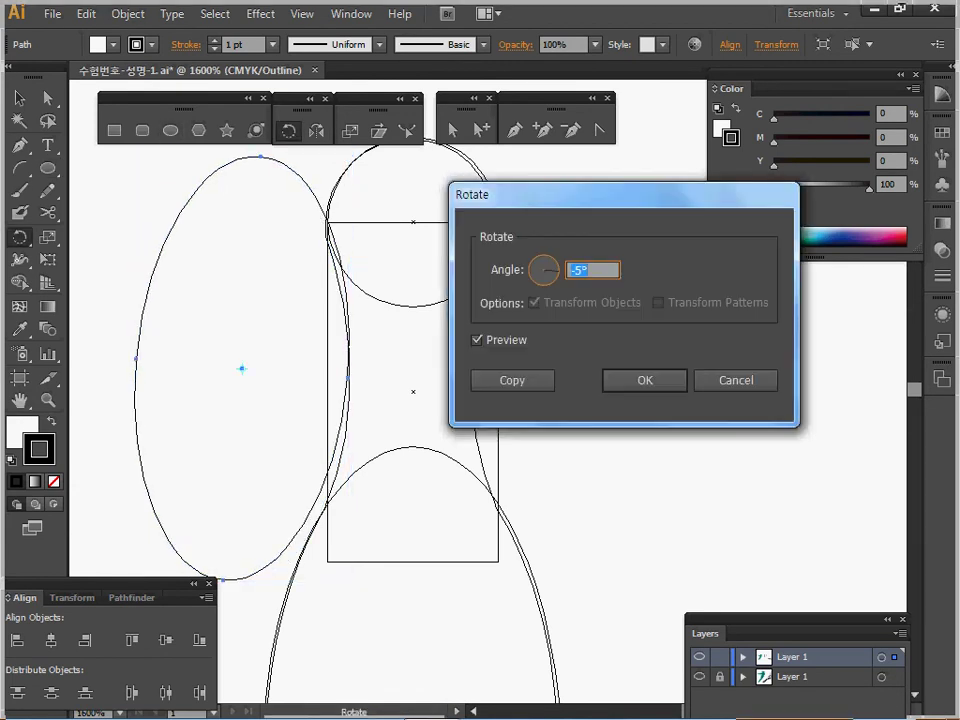
type("5")
key("Return")
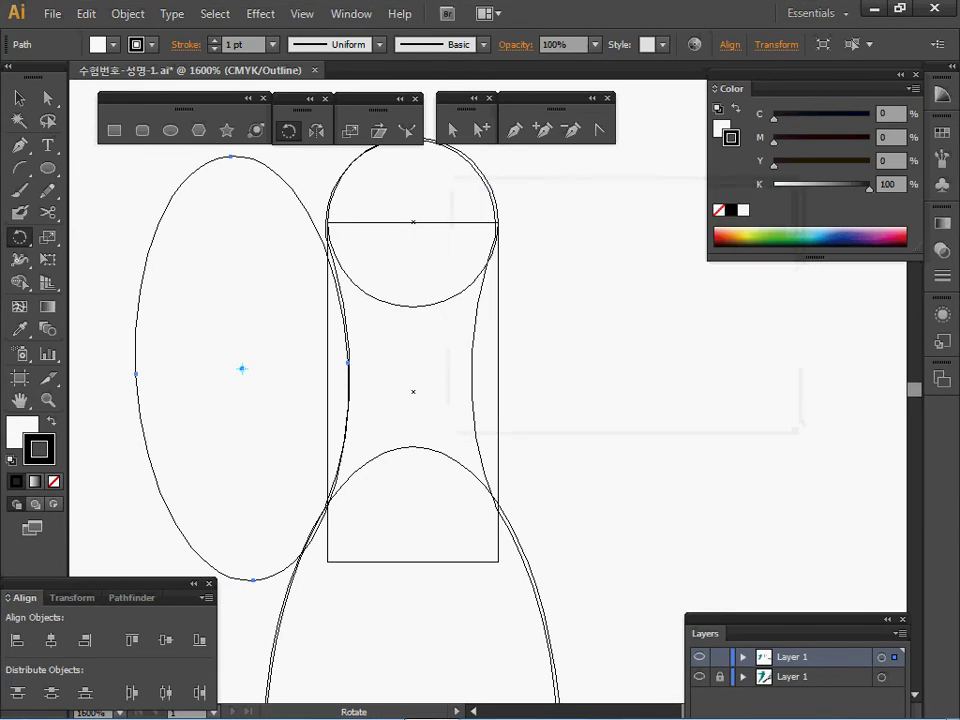
key("v")
left_click_drag(242, 353, 243, 358)
key("r")
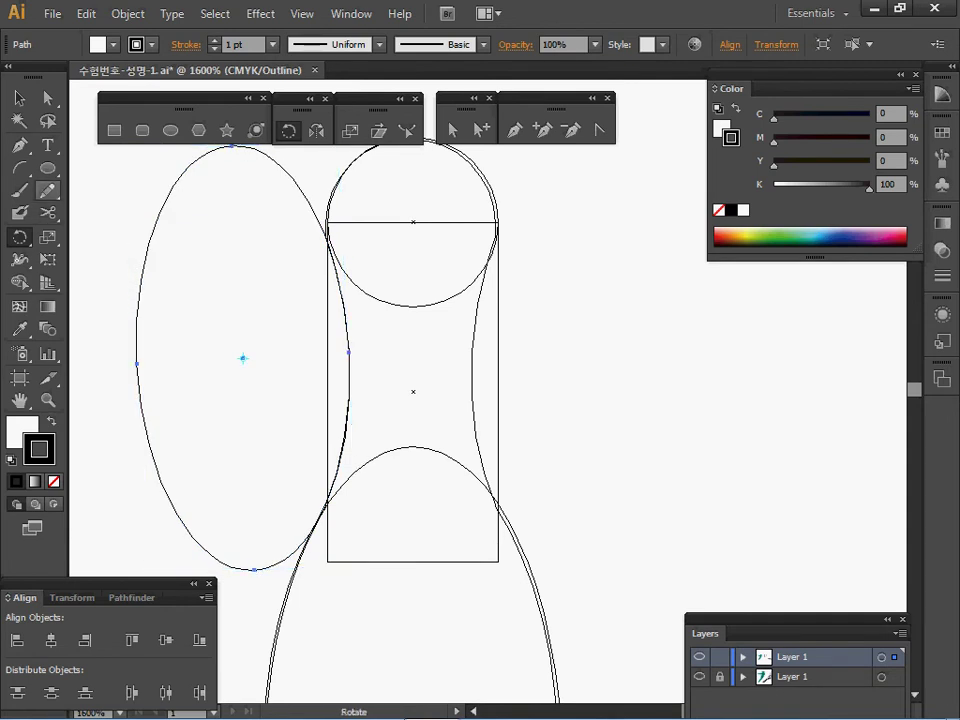
- Try mirroring a copy of the tilted ellipse across the neck's centre and delete that copy
left_click(316, 130)
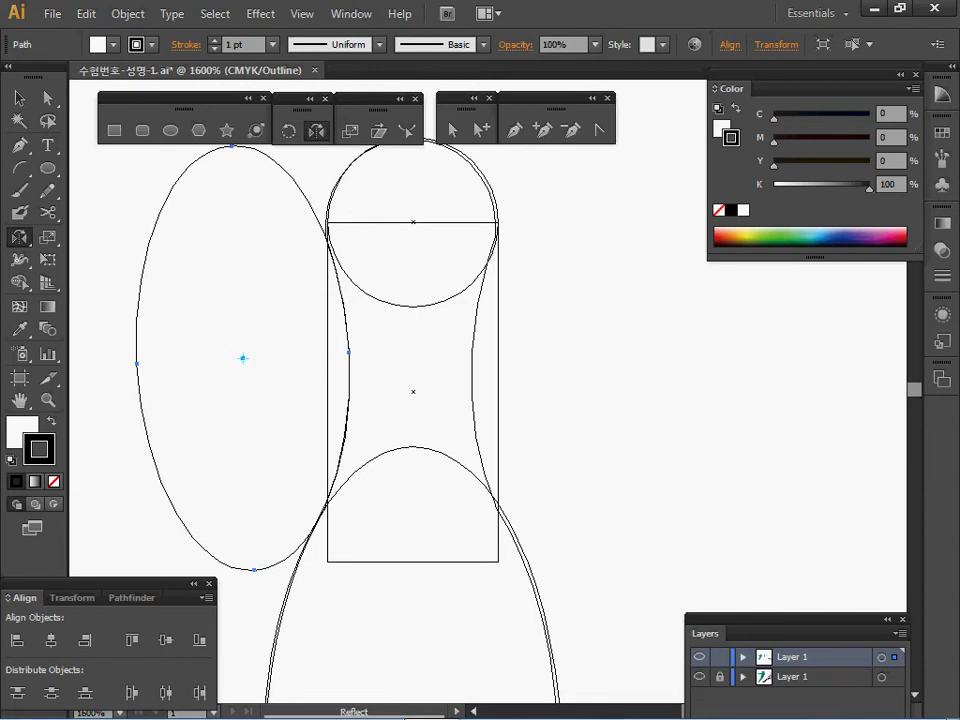
left_click(413, 392)
left_click_drag(413, 392, 418, 485)
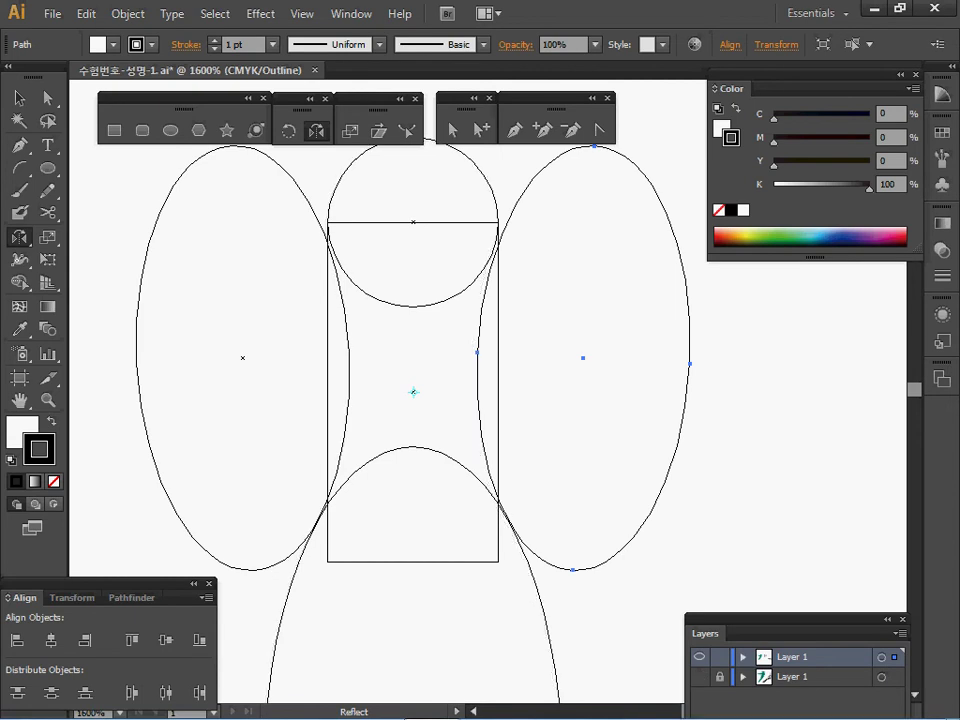
key("v")
key("ctrl+y")
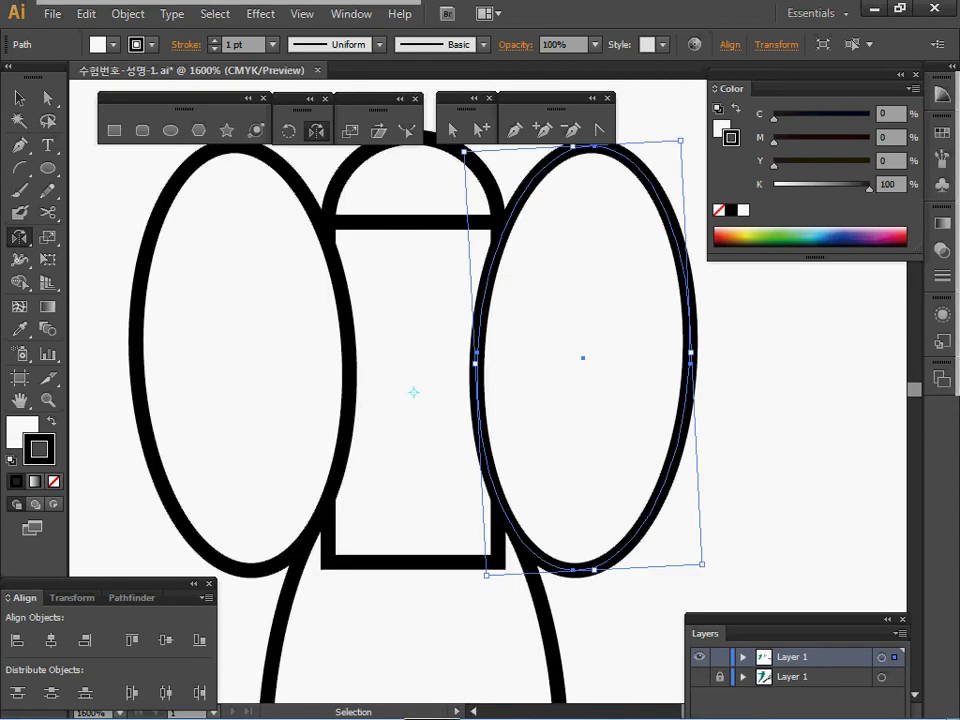
key("ctrl+y")
key("o")
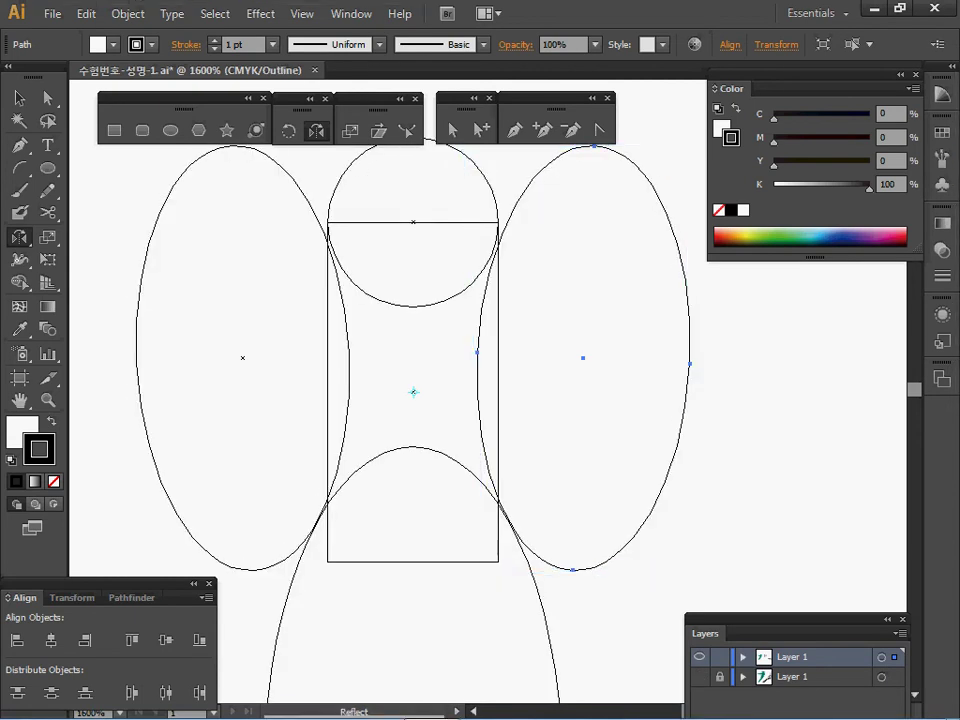
key("Left")
key("ctrl+z")
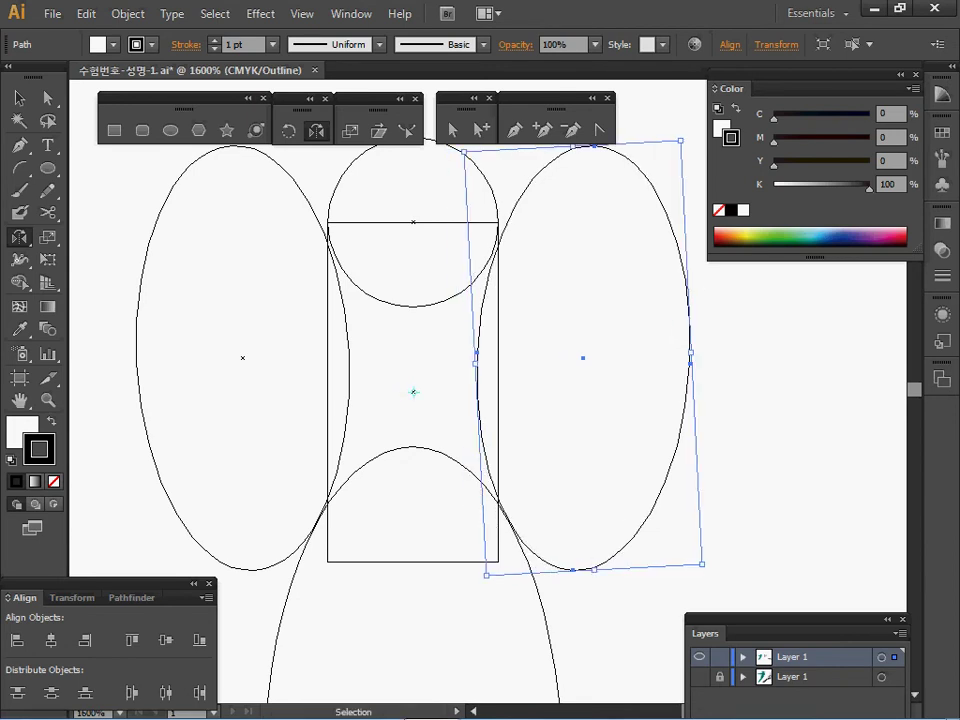
key("Delete")
- Realign the pin's circle, neck rectangle and body ellipse on their horizontal centres
left_click_drag(389, 200, 398, 485)
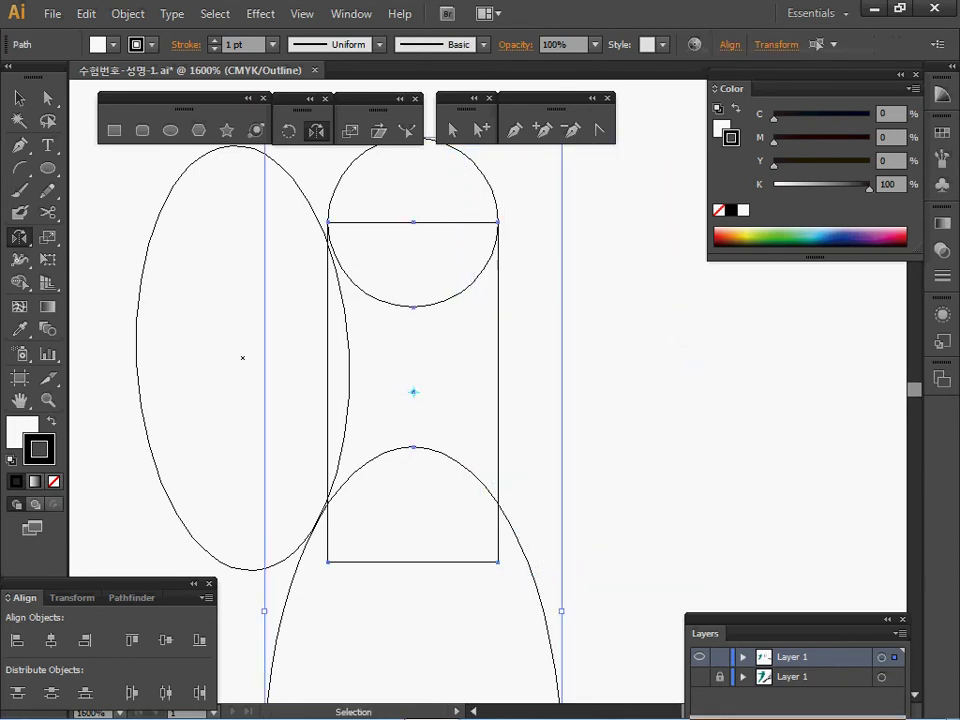
left_click(51, 640)
left_click(112, 470, "ctrl")
- Nudge the tilted ellipse slightly further into the left side of the neck rectangle
left_click(148, 440, "ctrl")
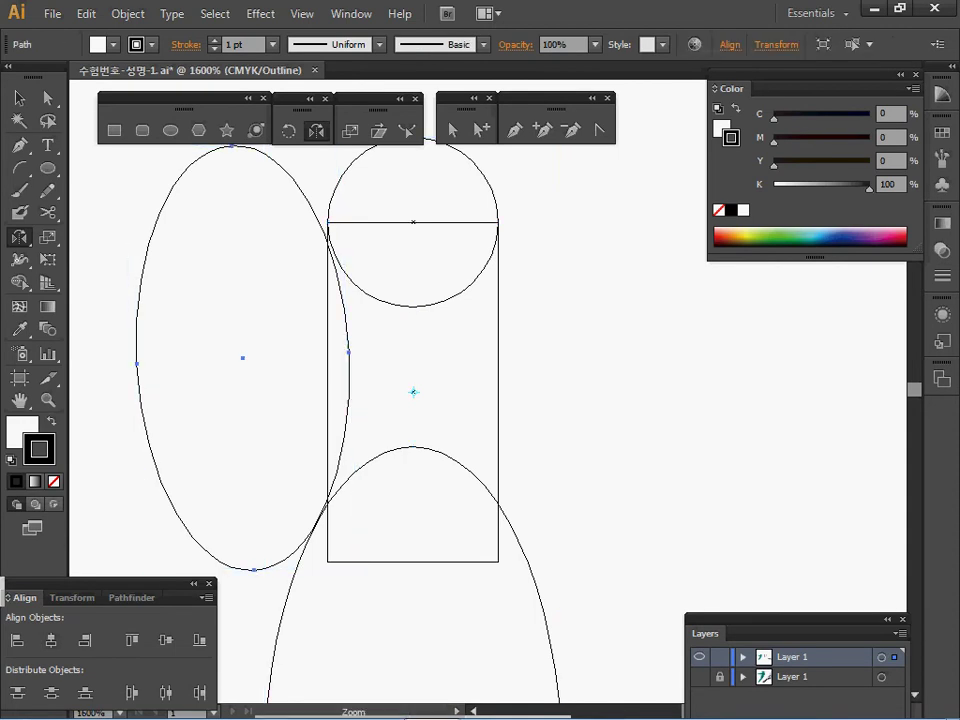
left_click(357, 403, "ctrl")
left_click_drag(357, 403, 267, 462)
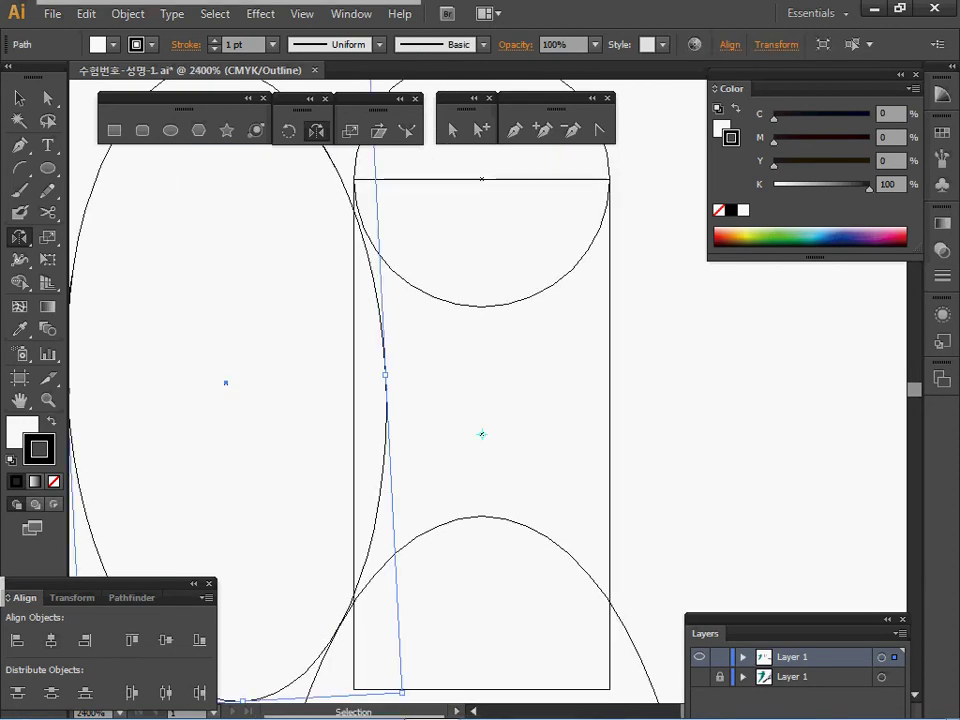
left_click_drag(385, 440, 388, 433)
left_click_drag(386, 367, 388, 371)
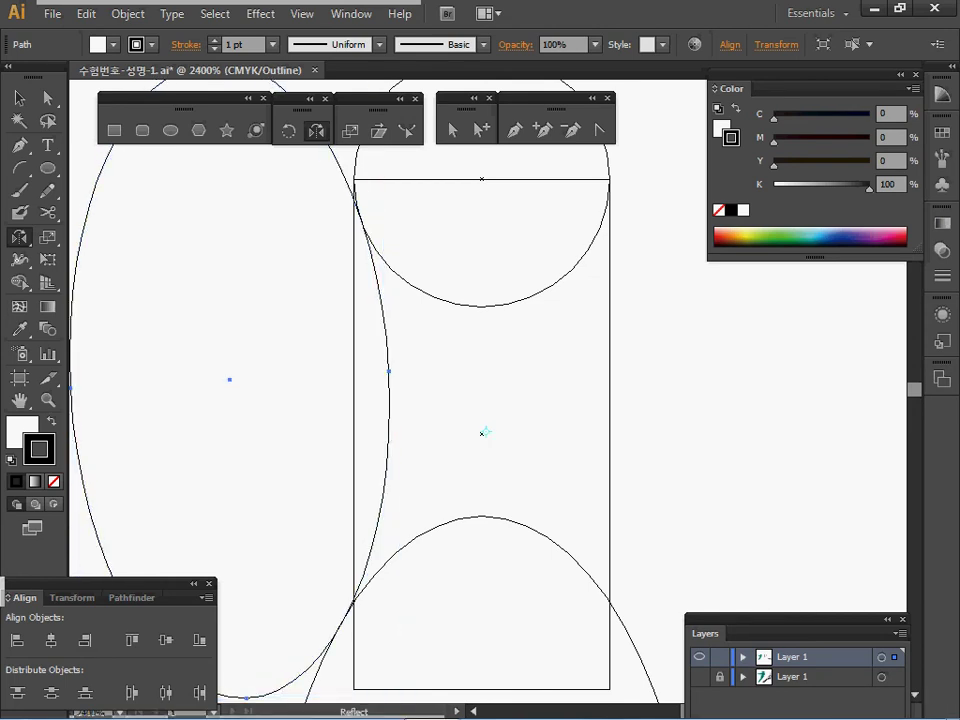
- Reflect a copy of the tilted ellipse to the neck's right side about the rectangle's centre and return to preview display
left_click_drag(485, 432, 590, 516)
left_click(592, 517, "ctrl+alt")
left_click(588, 515, "ctrl+alt")
left_click(510, 437, "ctrl+alt")
left_click_drag(510, 437, 510, 505)
key("ctrl+y")
- Subtract the two tilted ellipses from the neck rectangle to form its curved sides
left_click_drag(538, 304, 165, 359)
left_click_drag(181, 301, 551, 332)
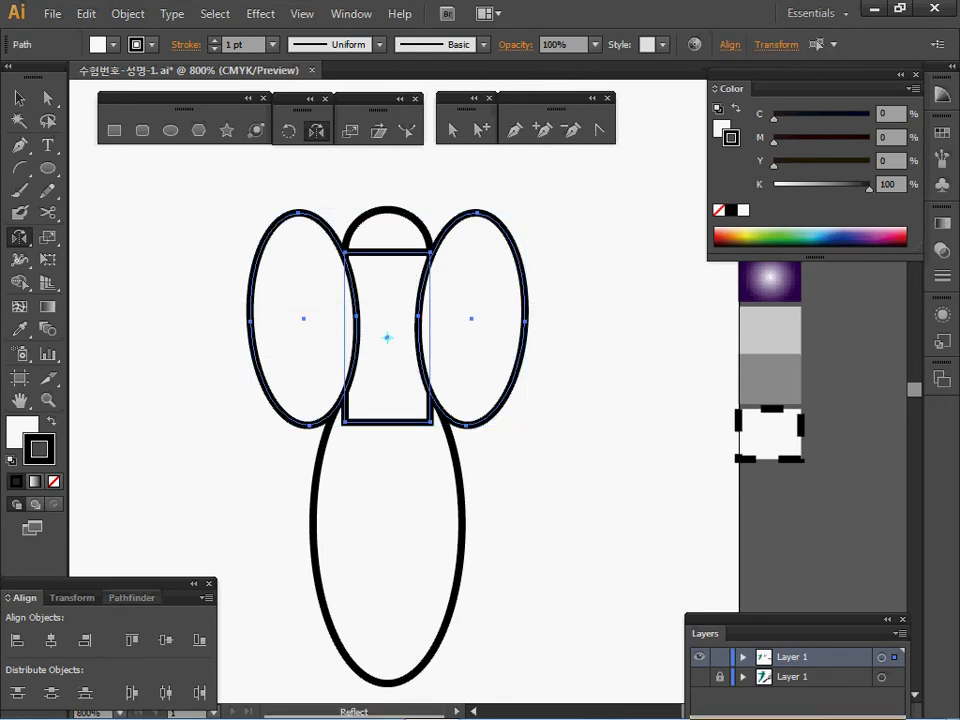
left_click(131, 598)
left_click(50, 640)
- Unite the circle, curved neck and body ellipse into a single bowling pin shape
key("v")
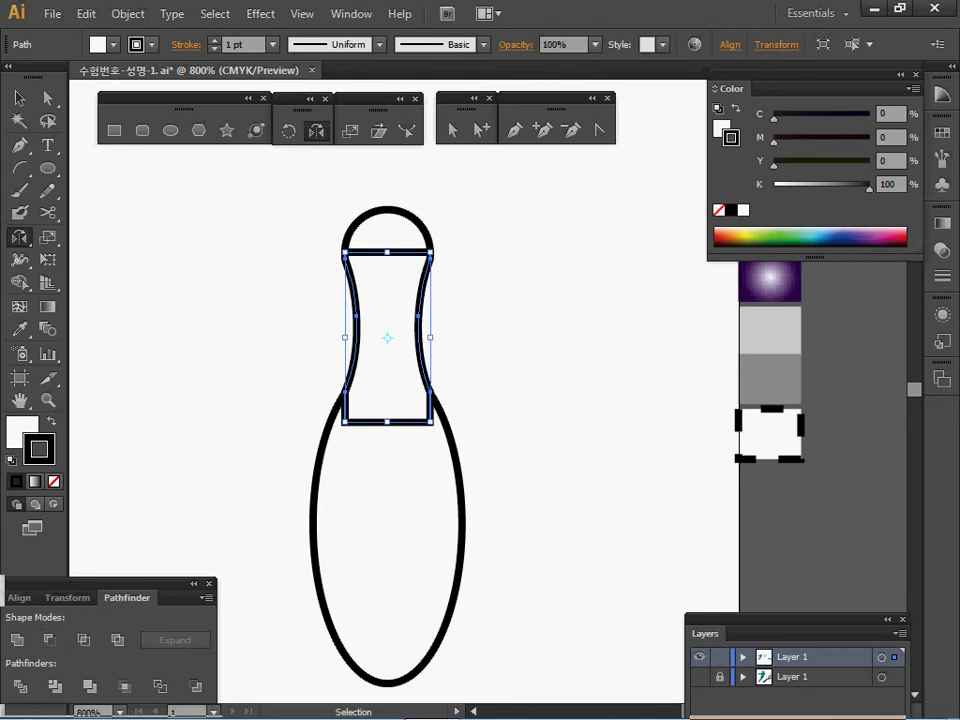
left_click(325, 212, "ctrl")
left_click_drag(336, 211, 390, 446)
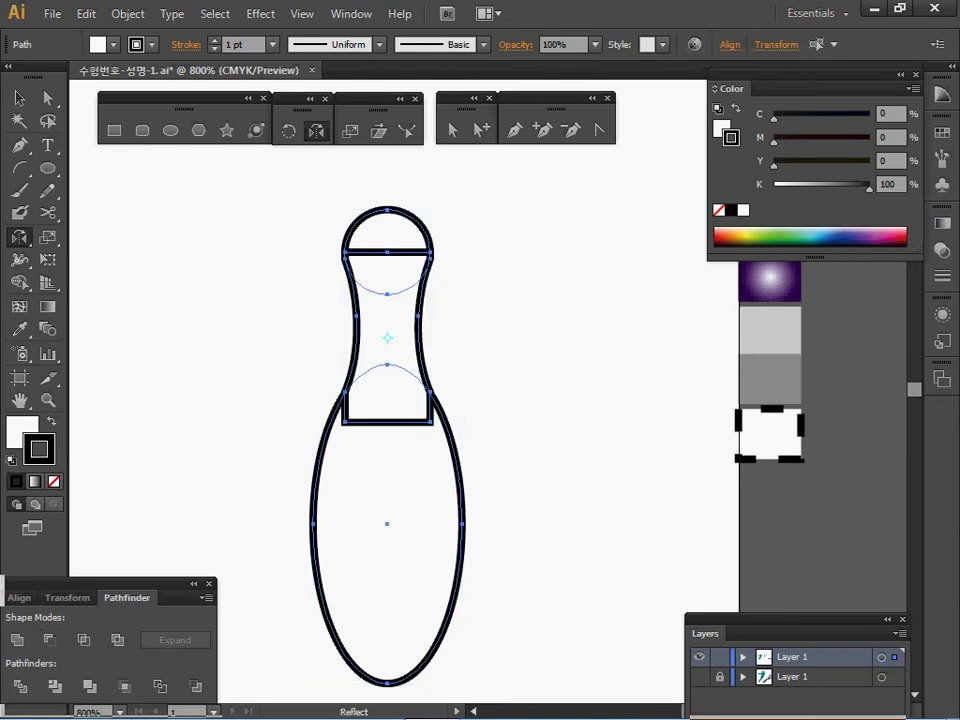
left_click(17, 640)
key("ctrl+space")
left_click(416, 439, "ctrl+alt")
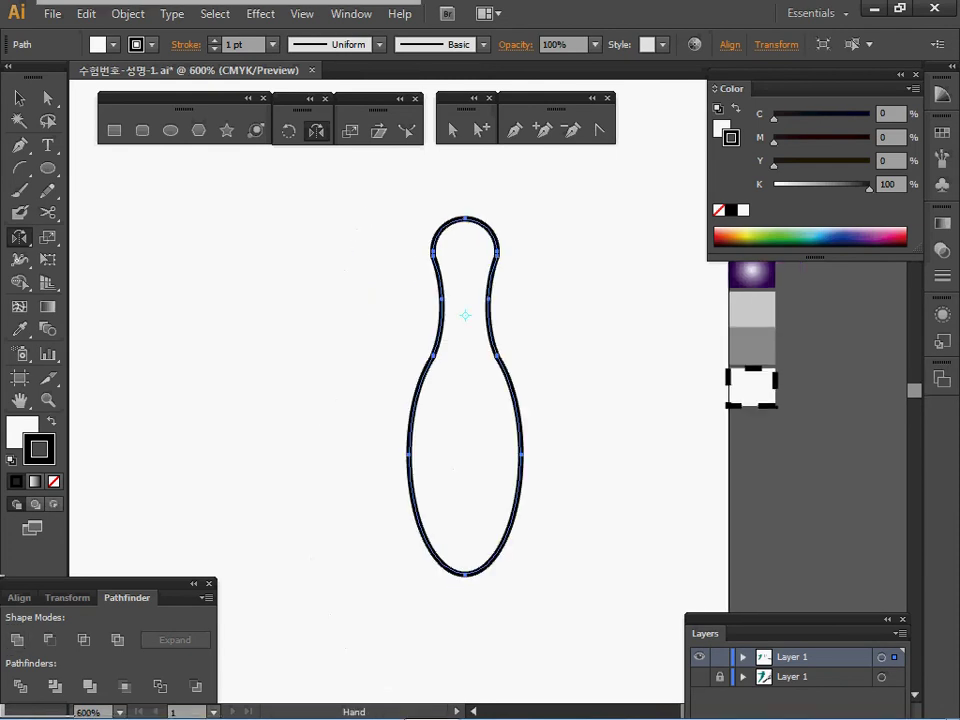
- Show the reference layer with the pin as outlines and draw a wide rectangle over the pin's lower tip, starting at the reference's flat base
left_click(699, 677)
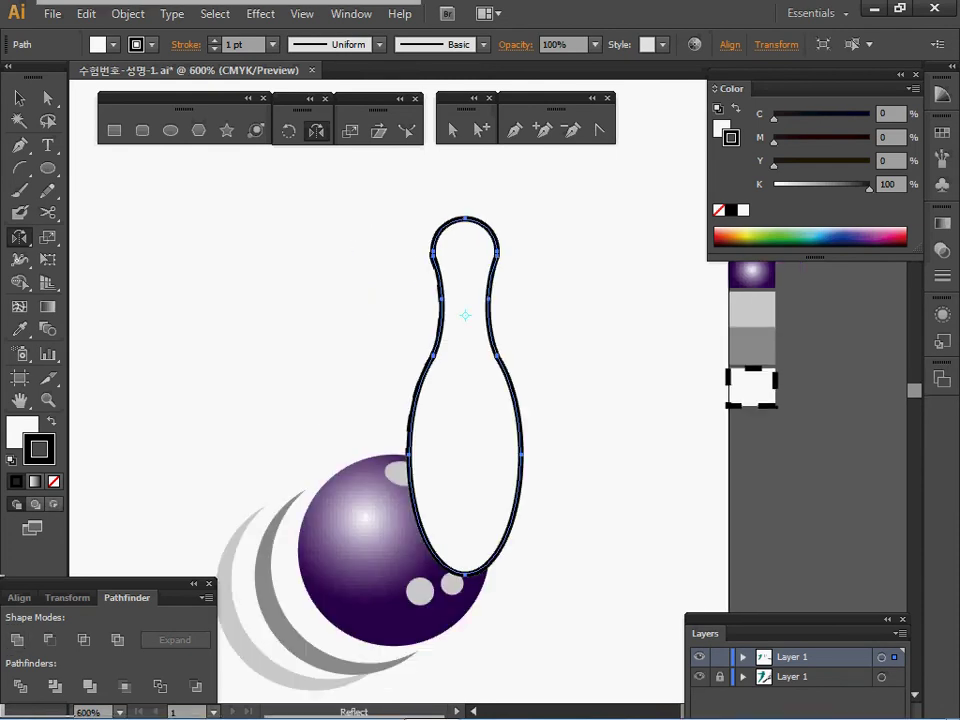
key("ctrl+y")
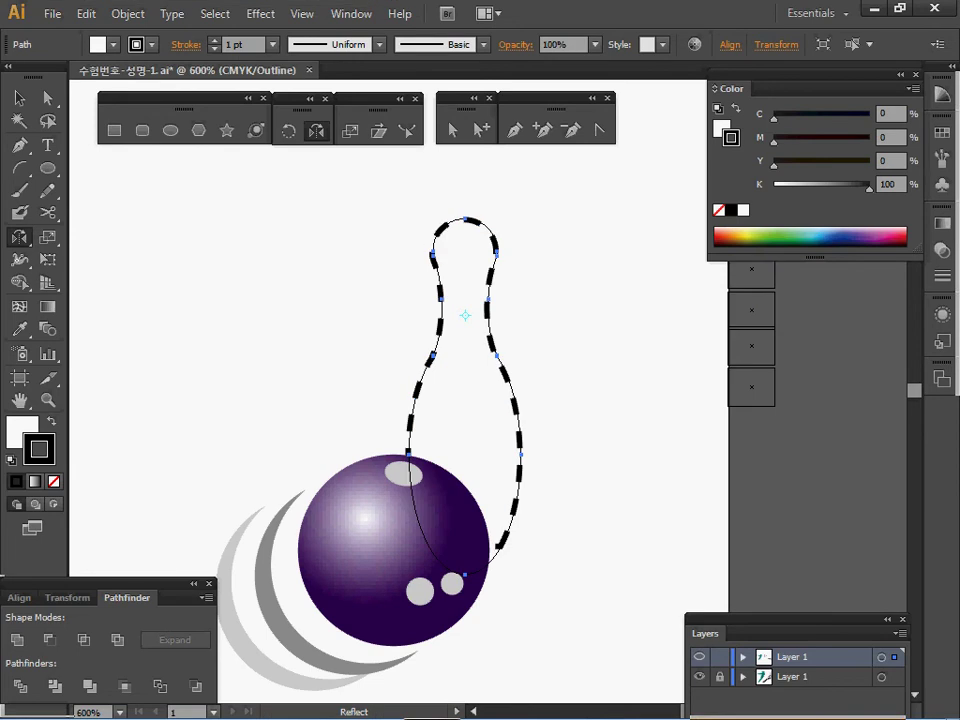
key("m")
left_click_drag(306, 558, 557, 605)
left_click_drag(557, 558, 563, 548)
left_click_drag(561, 482, 495, 568)
- Hide the reference layer and subtract the rectangle from the pin to give it a flat base
left_click(699, 677)
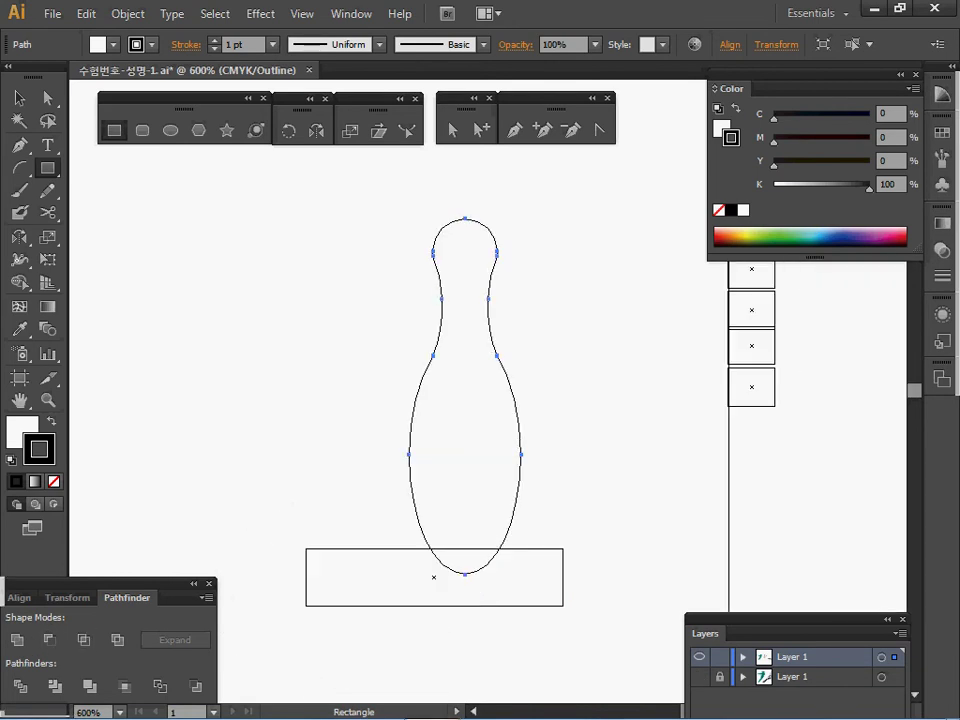
left_click_drag(298, 638, 352, 588)
left_click(50, 640)
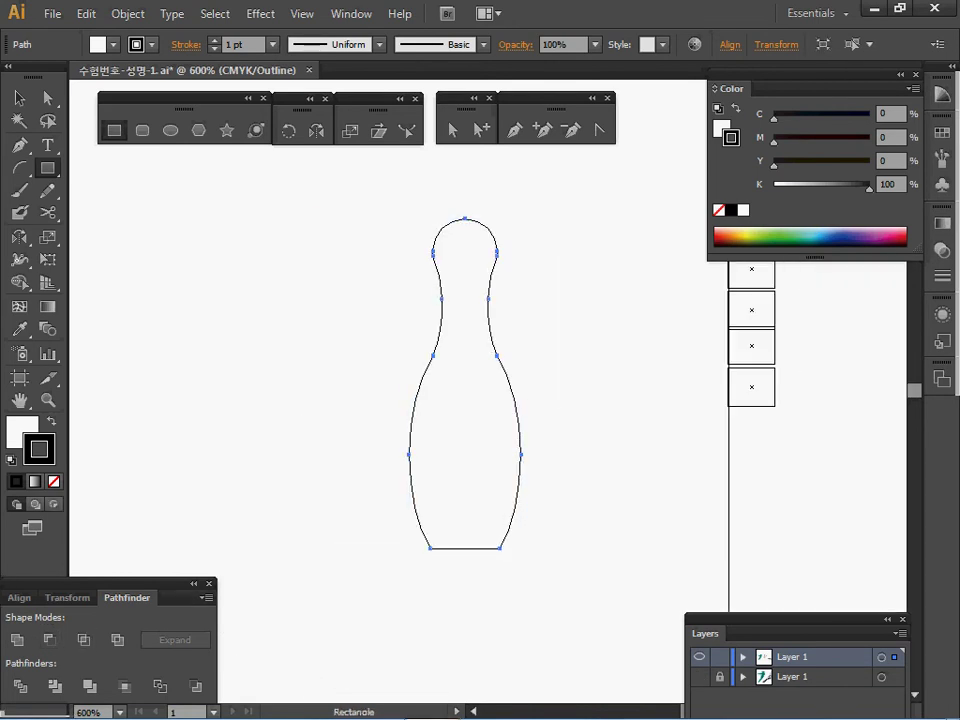
- Show the reference layer, give the pin the sample swatch's white fill and 1 pt black stroke with 3 pt dashes, and save the file
left_click(699, 677)
key("i")
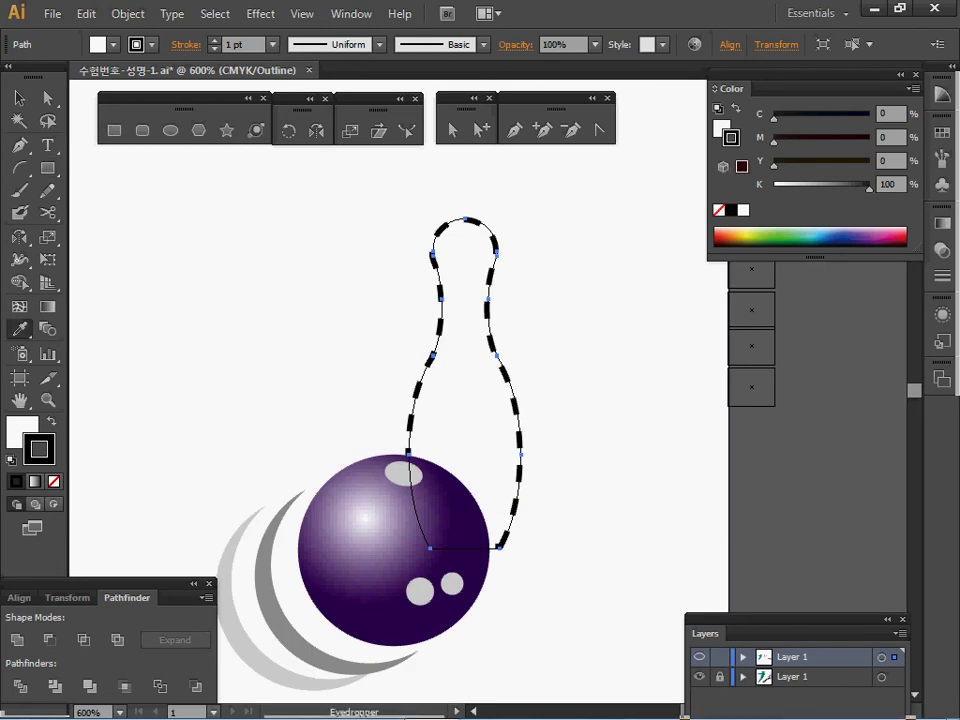
left_click(942, 276)
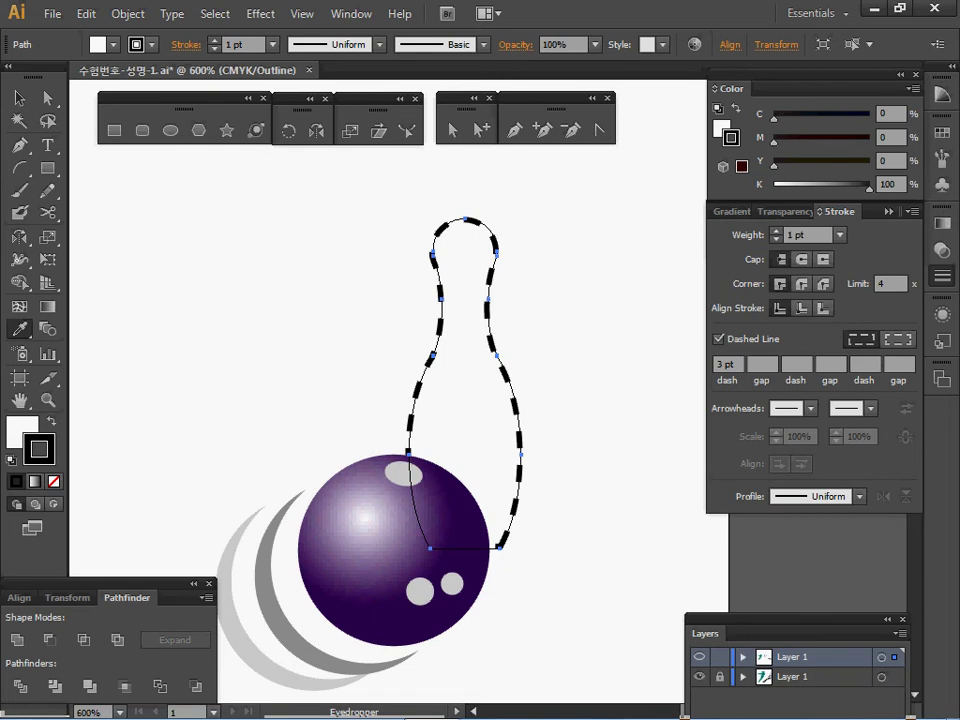
key("ctrl+F10")
key("ctrl+s")
- Hide the reference layer and create a circle 12 mm wide and 12 mm high for the bowling ball
left_click(532, 383, "ctrl+alt")
left_click_drag(532, 383, 576, 316)
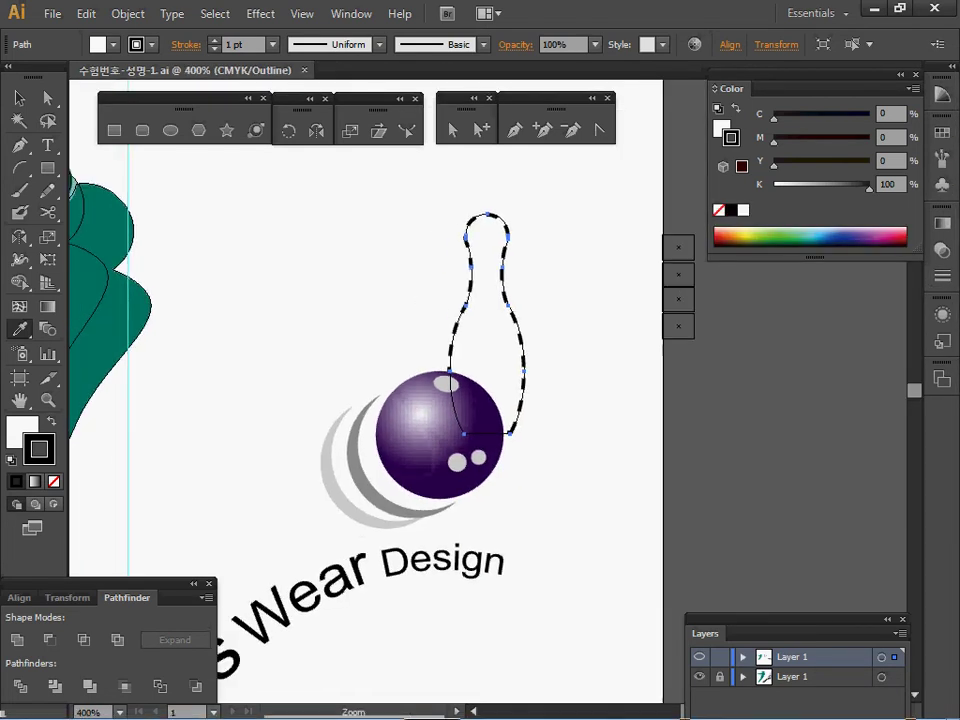
key("ctrl+plus")
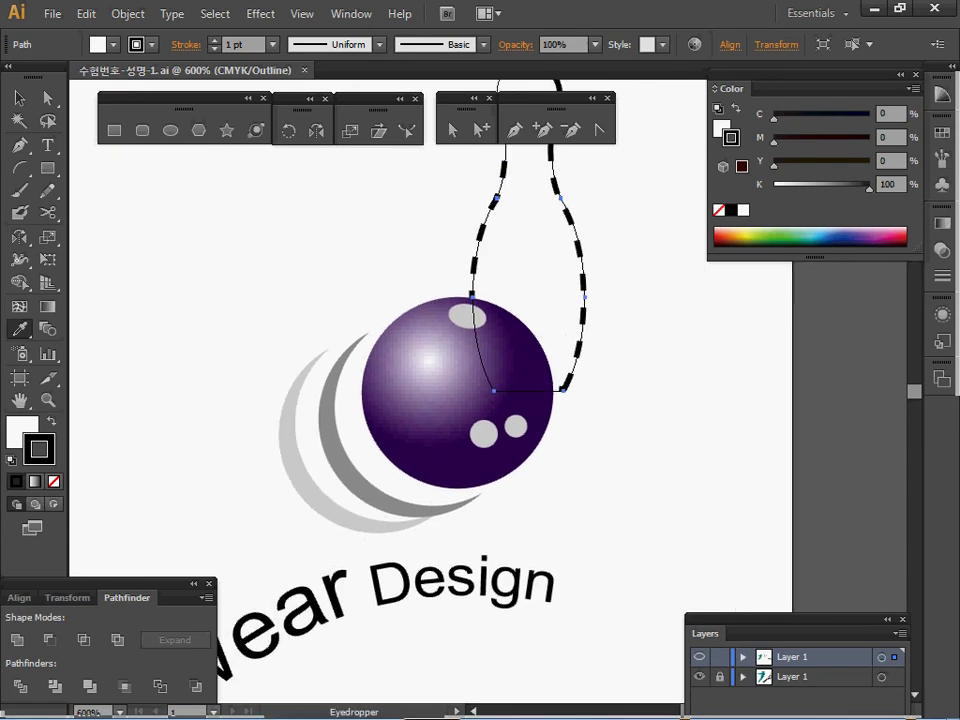
left_click(171, 130)
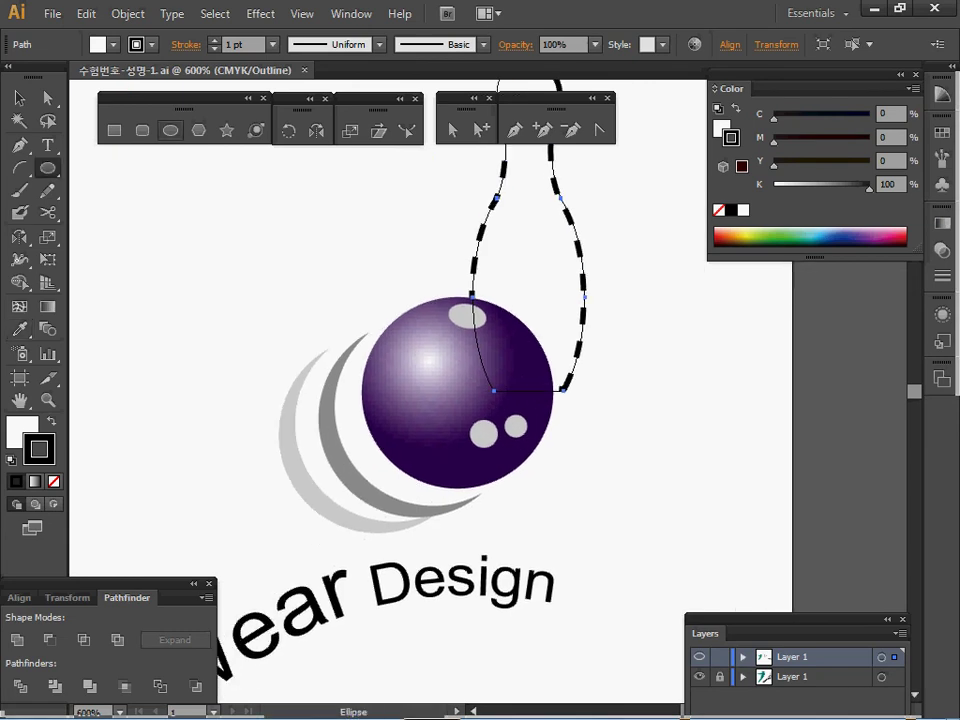
left_click(699, 677)
left_click(312, 319)
type("12")
key("Tab")
type("12")
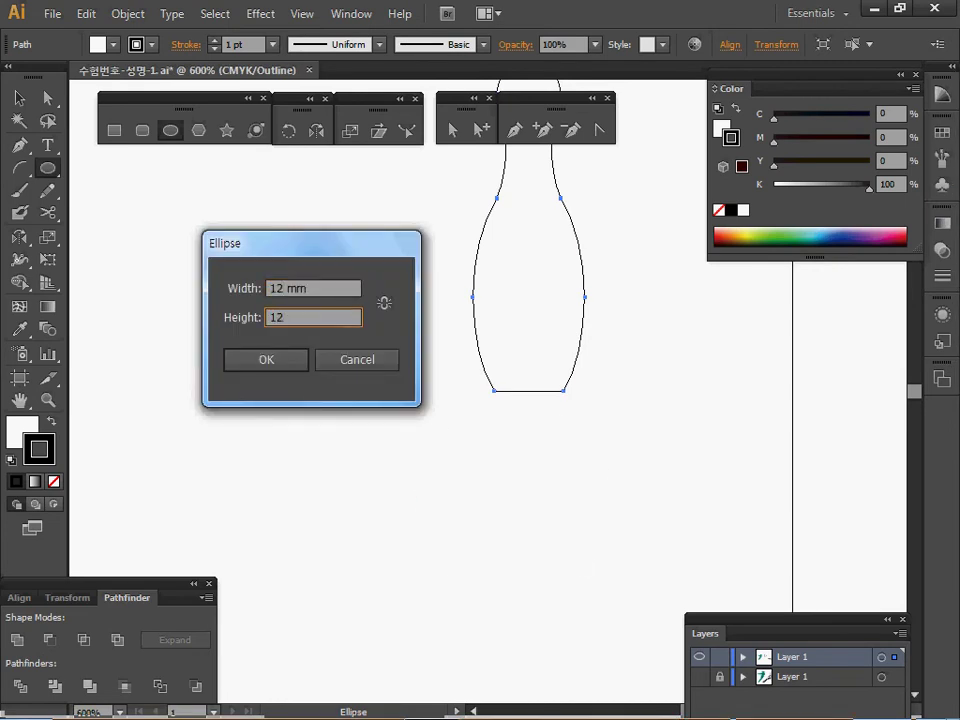
key("Return")
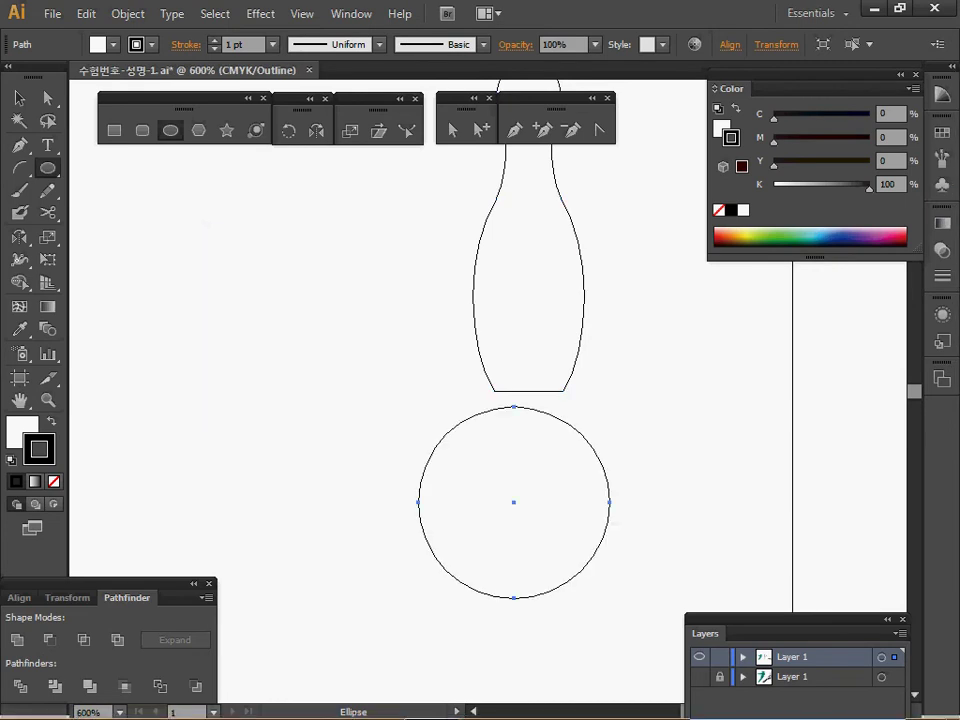
- Show the reference layer and move the circle onto the reference bowling ball, nudging it slightly left to align
left_click(699, 677)
key("v")
left_click_drag(514, 502, 460, 392)
left_click(490, 383, "ctrl")
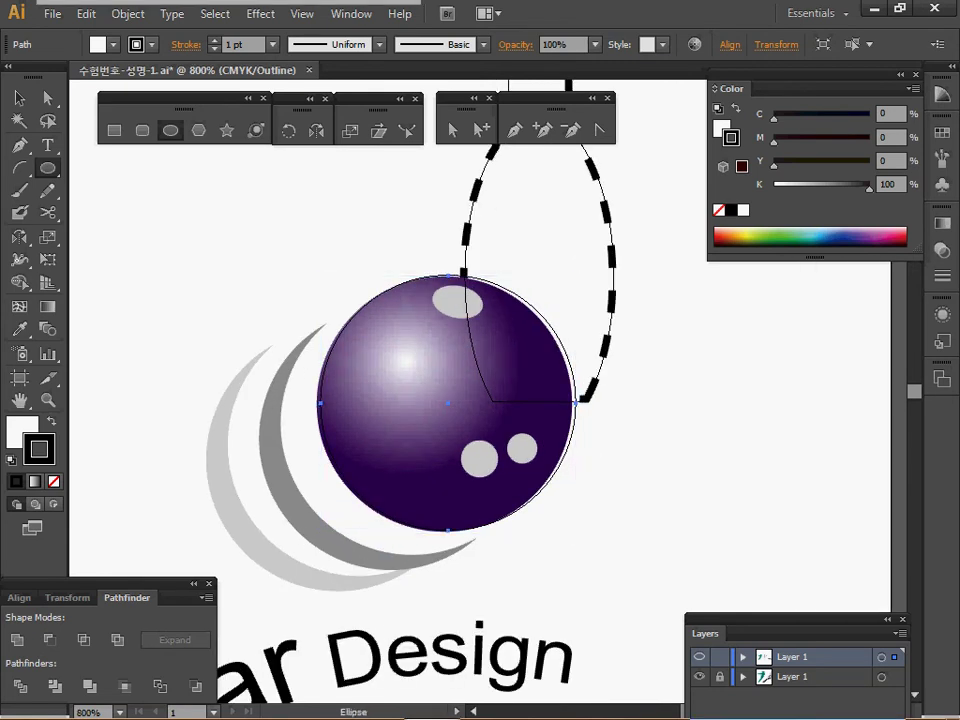
key("Left")
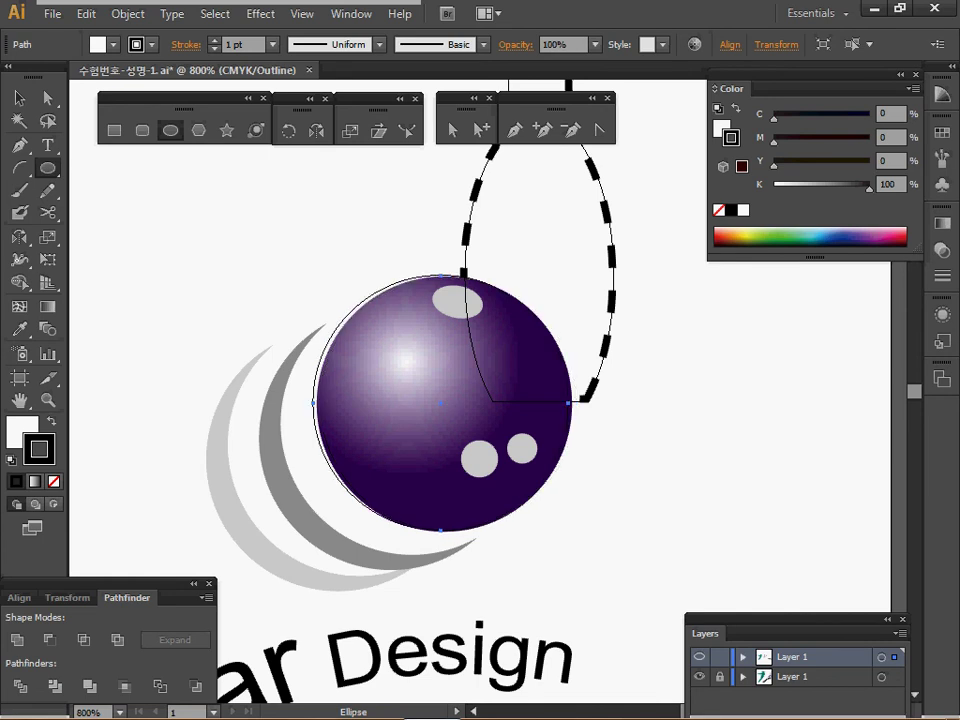
- Give the circle the reference ball's white-to-purple radial gradient with no stroke, and save the file in preview with the reference hidden
key("i")
left_click(488, 385)
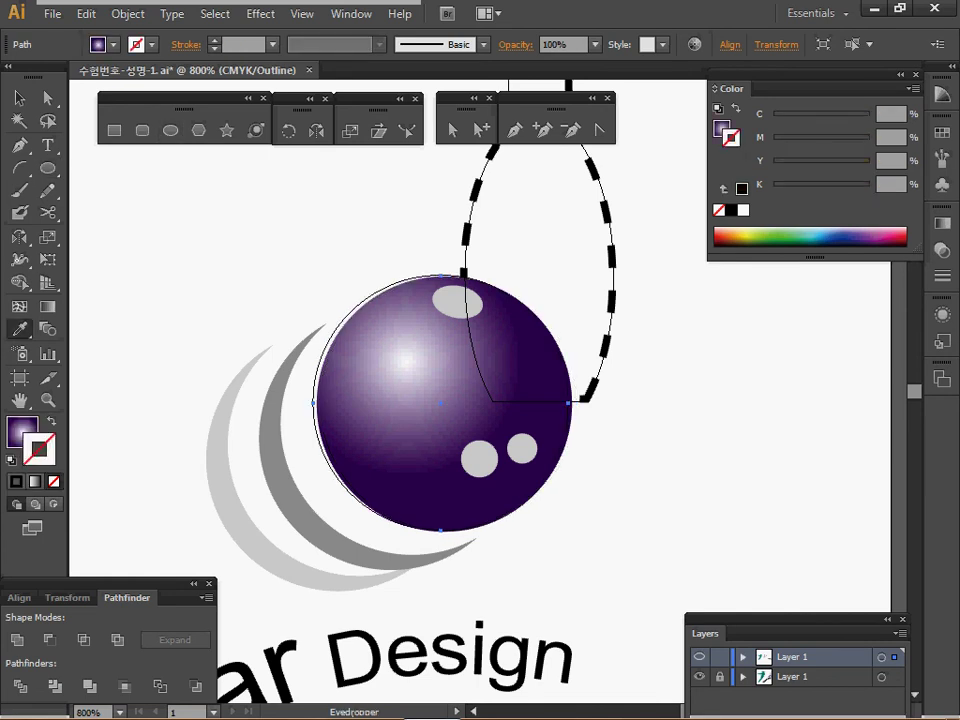
key("x")
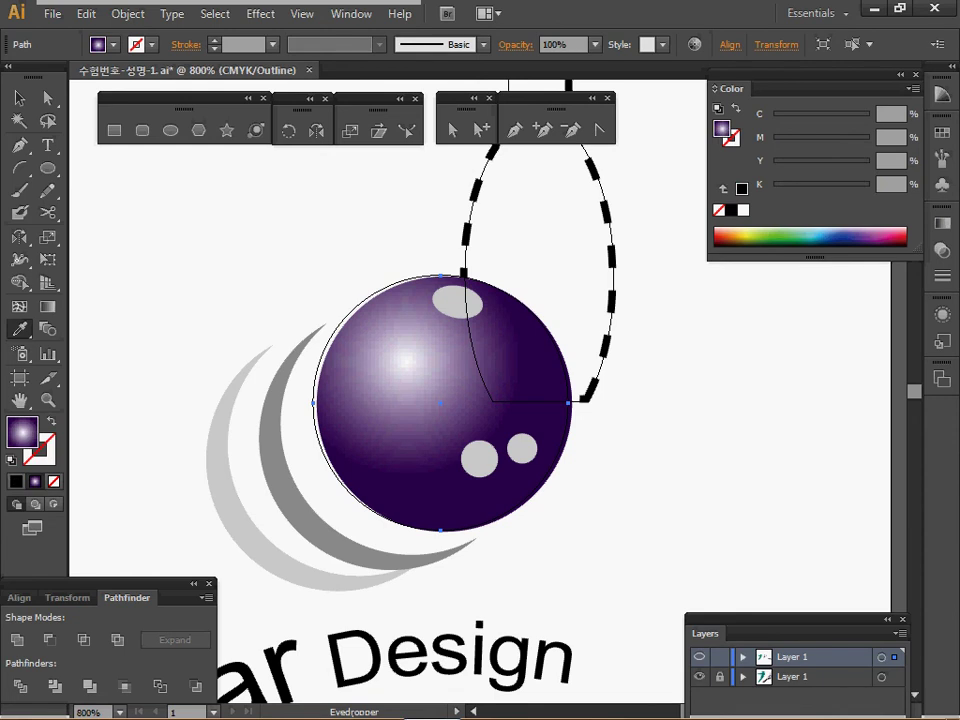
key("v")
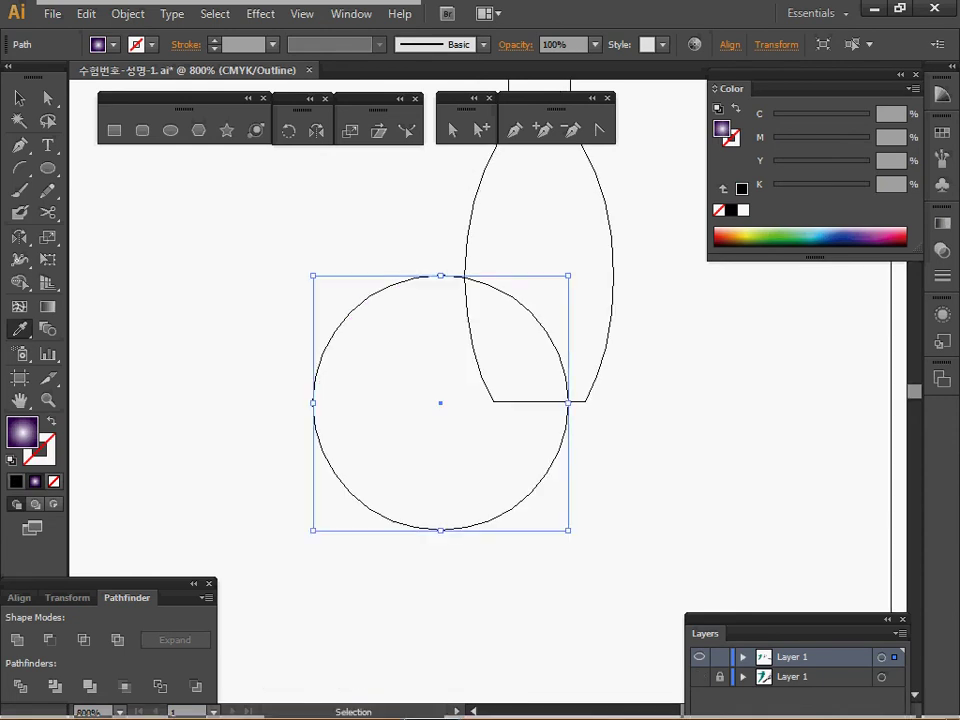
key("ctrl+y")
key("ctrl+s")
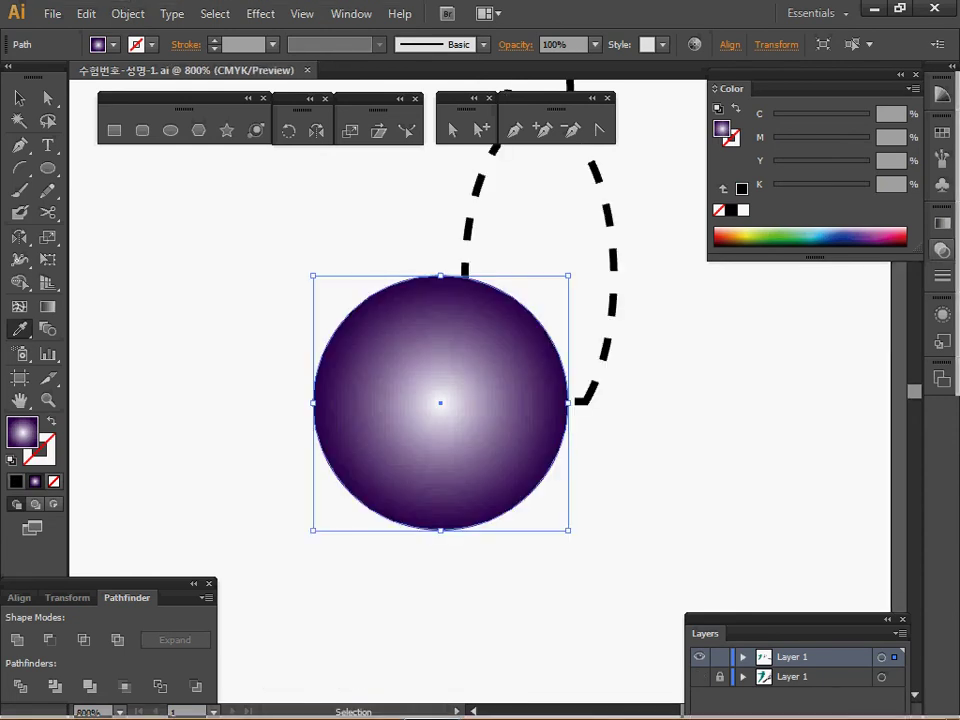
- Check the radial gradient's two color stops and shift the gradient's center toward the ball's upper left
key("ctrl+F9")
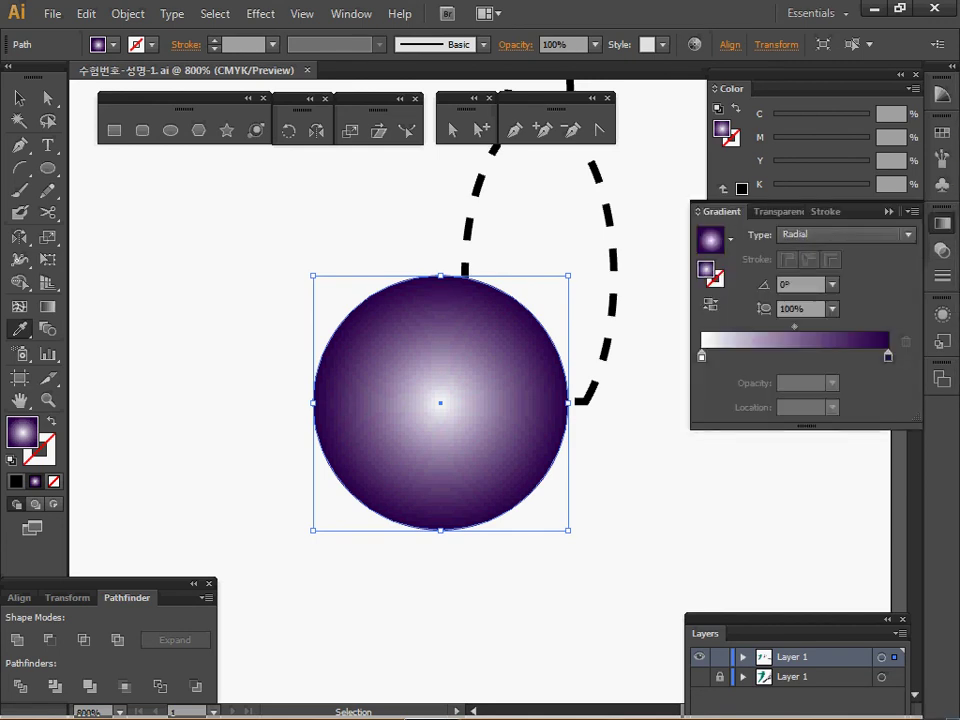
key("i")
left_click(701, 355)
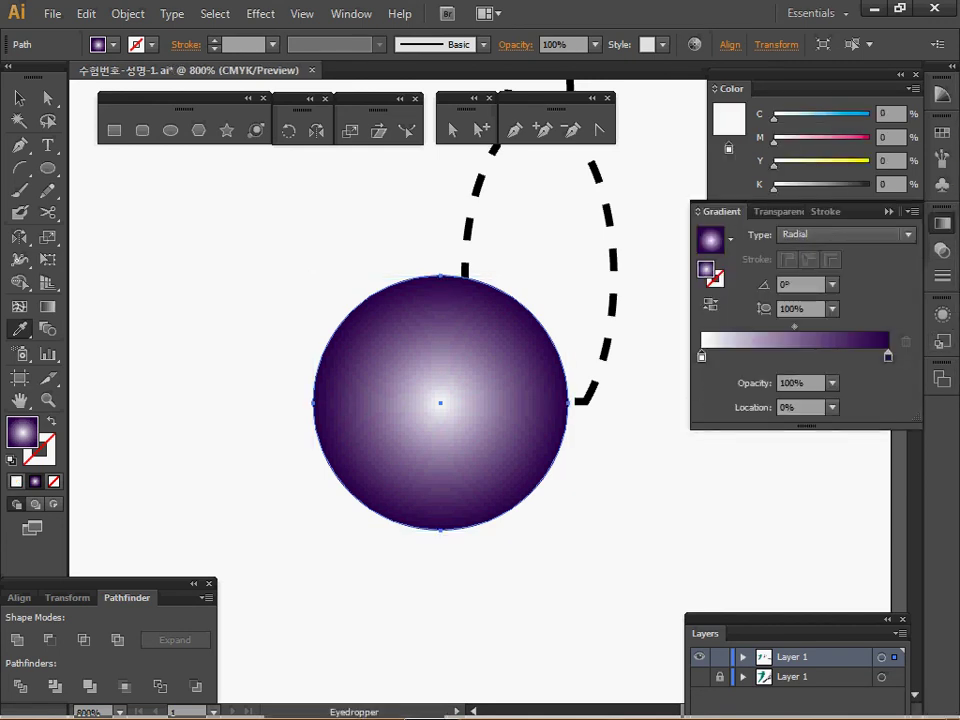
left_click(888, 355)
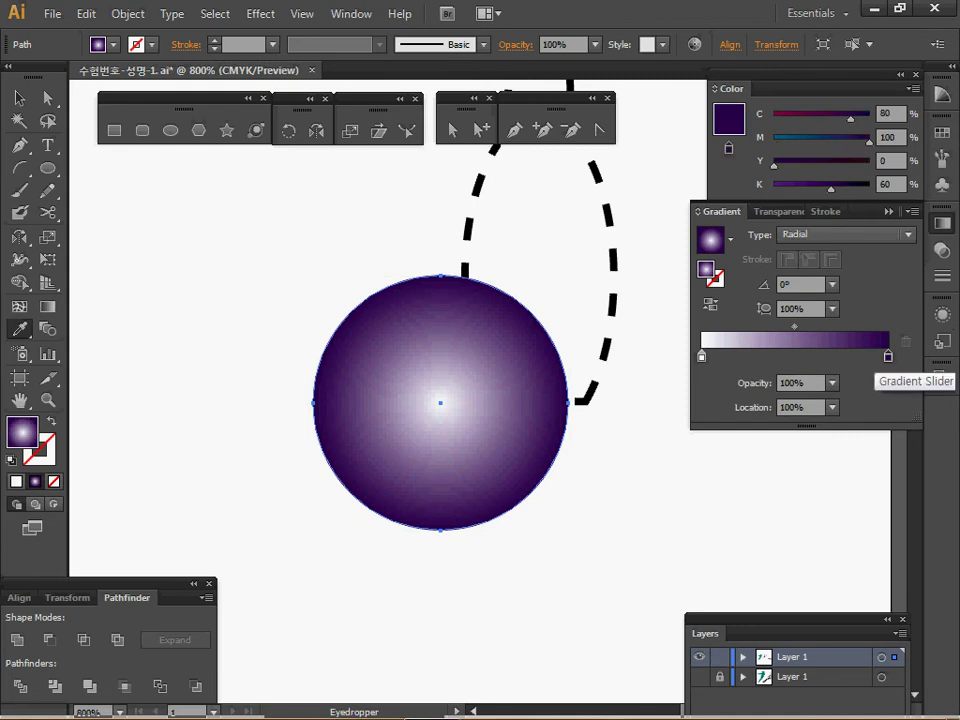
left_click(47, 306)
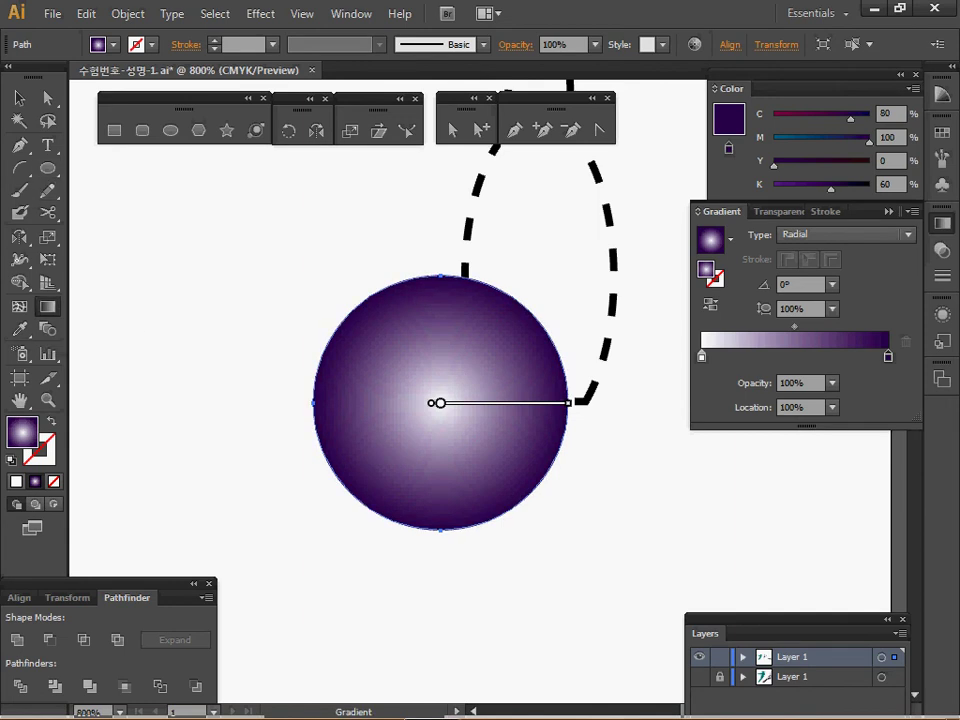
mouse_move(440, 403)
left_mouse_down()
mouse_move(412, 380)
mouse_move(408, 360)
left_mouse_up()
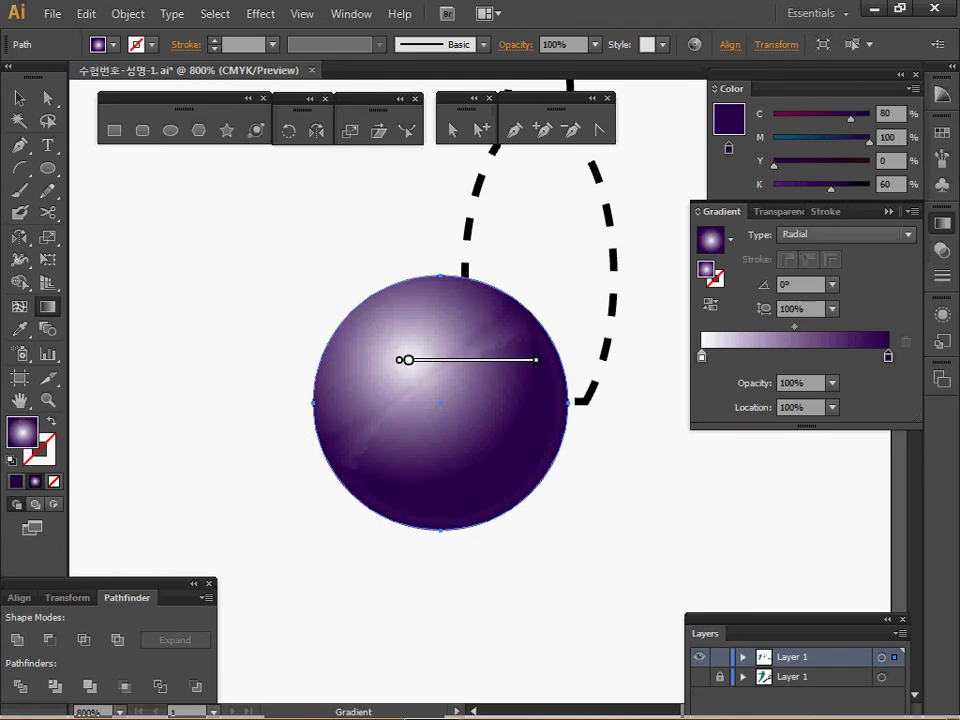
left_click_drag(408, 360, 407, 365)
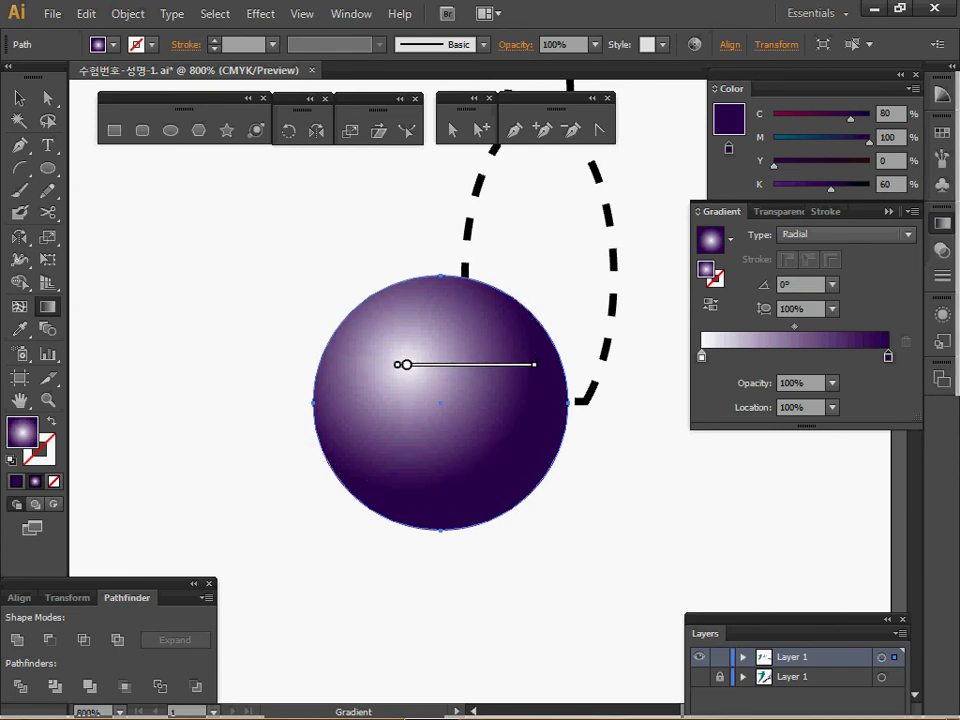
key("ctrl+F9")
- With both layers shown as outlines, draw the ball's two small circles and the horizontal ellipse near its top over the reference shapes
key("ctrl+y")
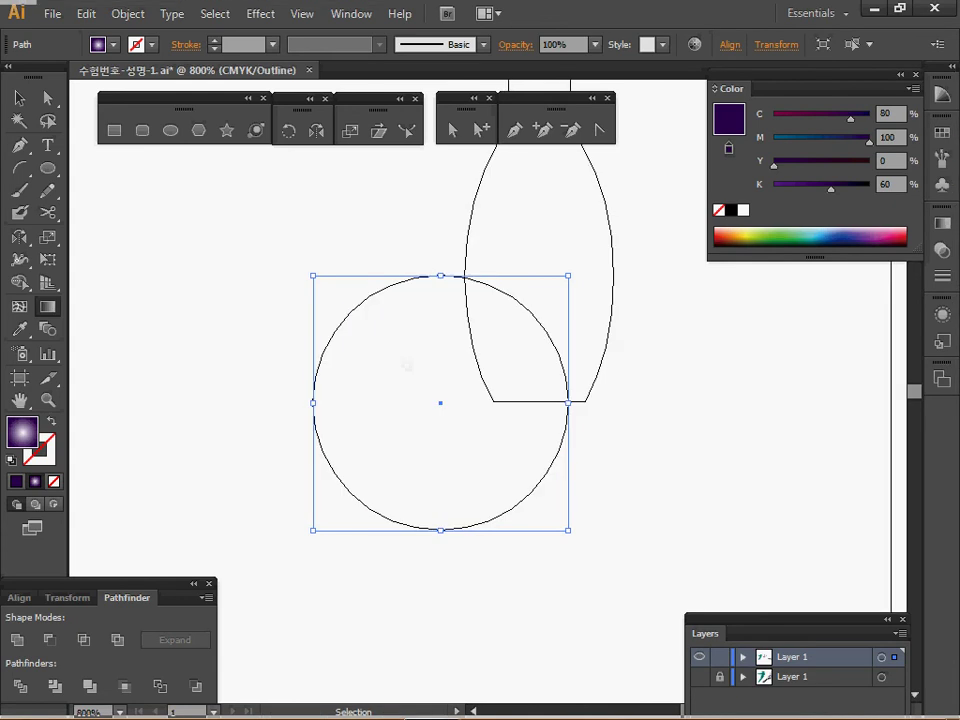
key("ctrl+plus")
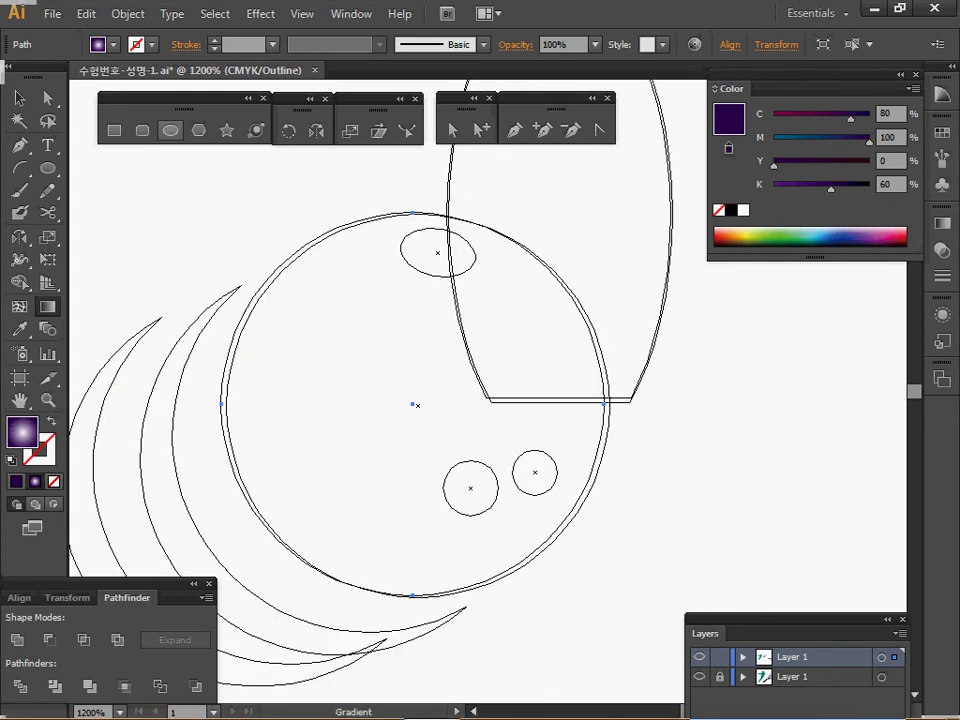
left_click(171, 130)
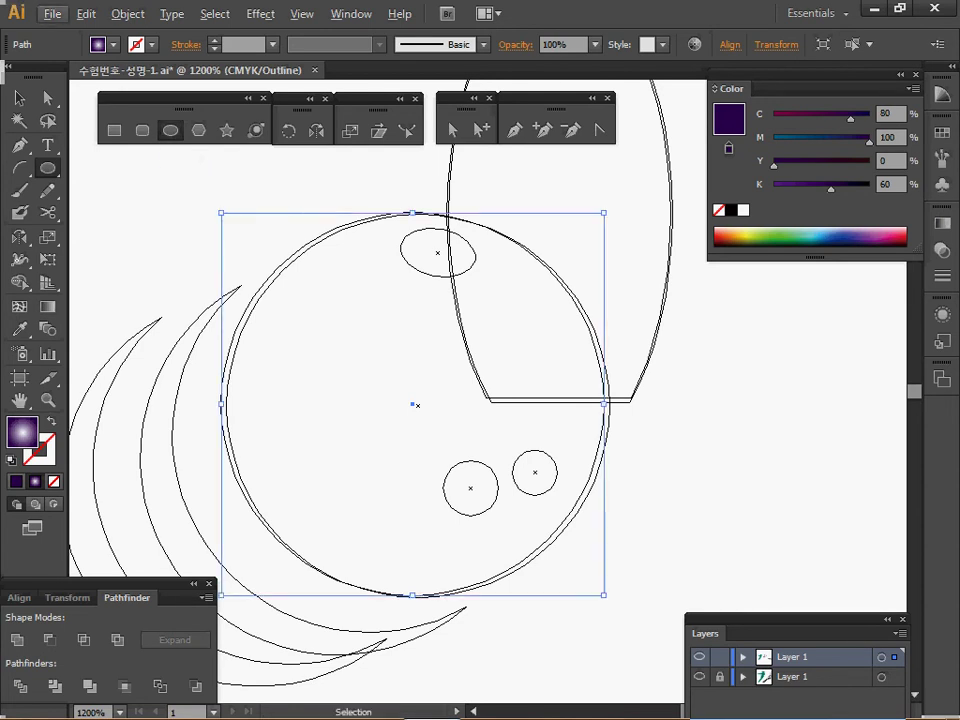
key("ctrl+shift+a")
left_click_drag(471, 489, 497, 515)
left_click(535, 472, "ctrl")
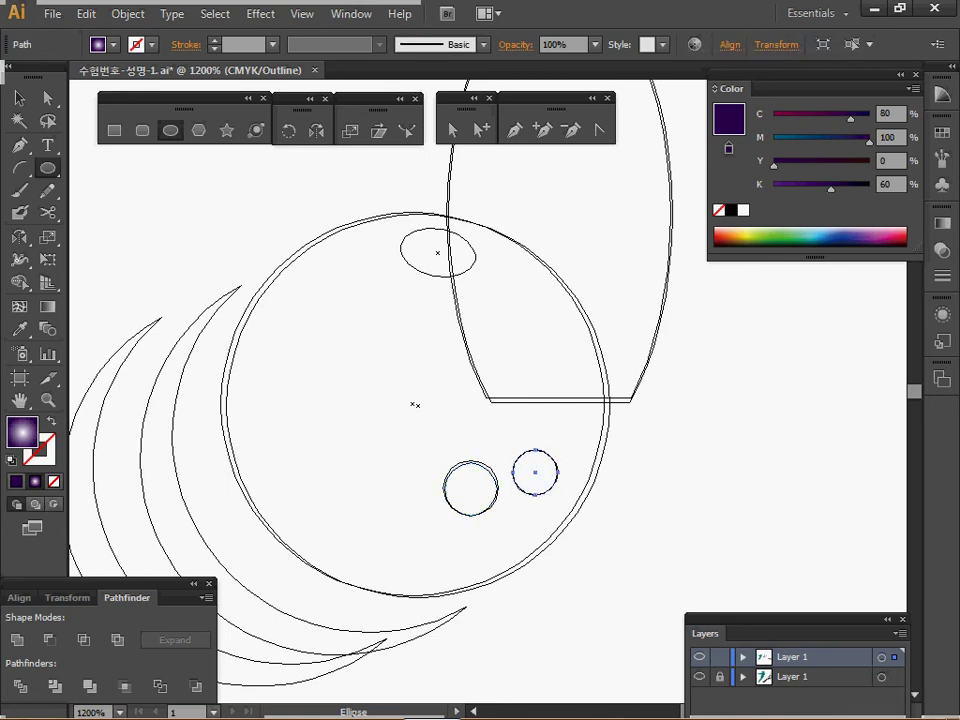
mouse_move(437, 253)
left_mouse_down()
mouse_move(469, 259)
mouse_move(487, 278)
mouse_move(479, 276)
left_mouse_up()
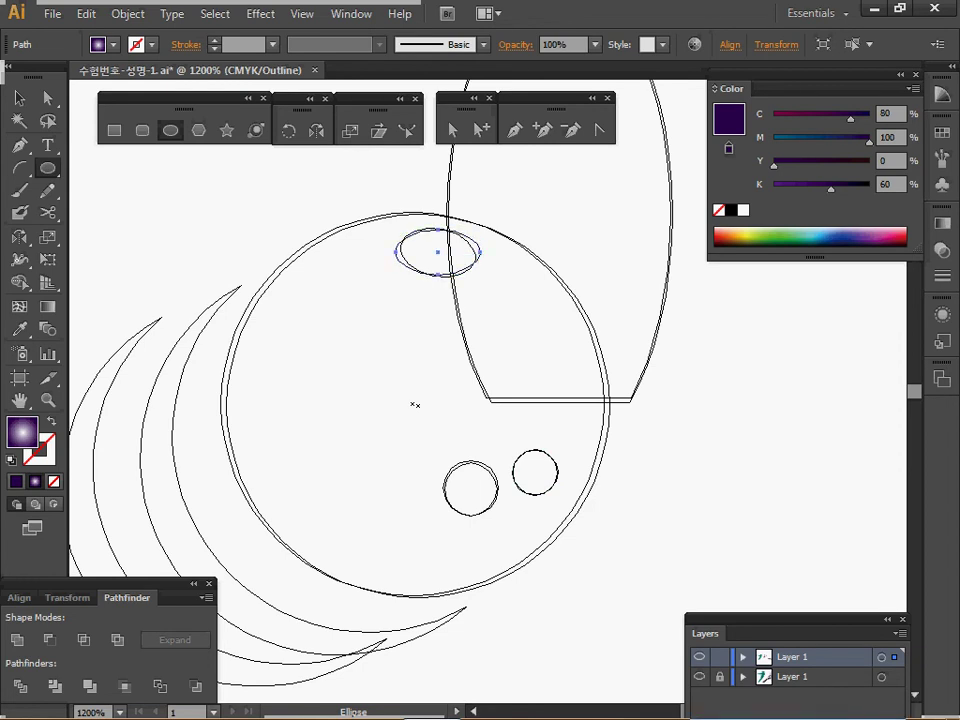
- Hide the reference layer, preview the artwork, and fill the ellipse and both small circles with the light gray K 30 swatch
left_click(699, 677)
key("ctrl+y")
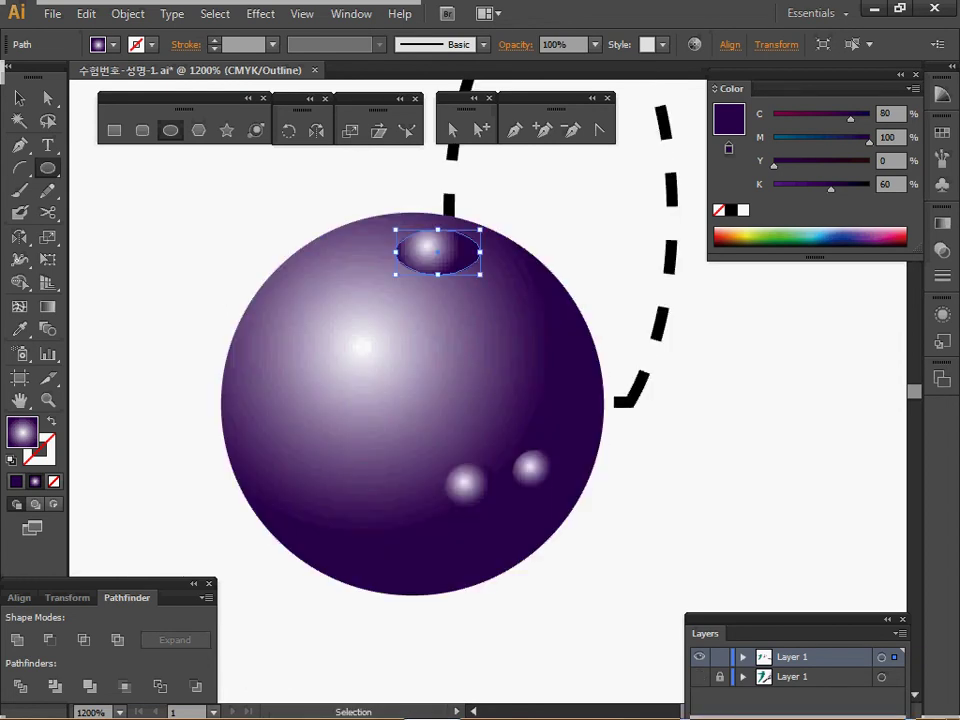
left_click(470, 489, "ctrl+shift")
left_click(535, 472, "ctrl+shift")
left_click(535, 468, "ctrl+alt")
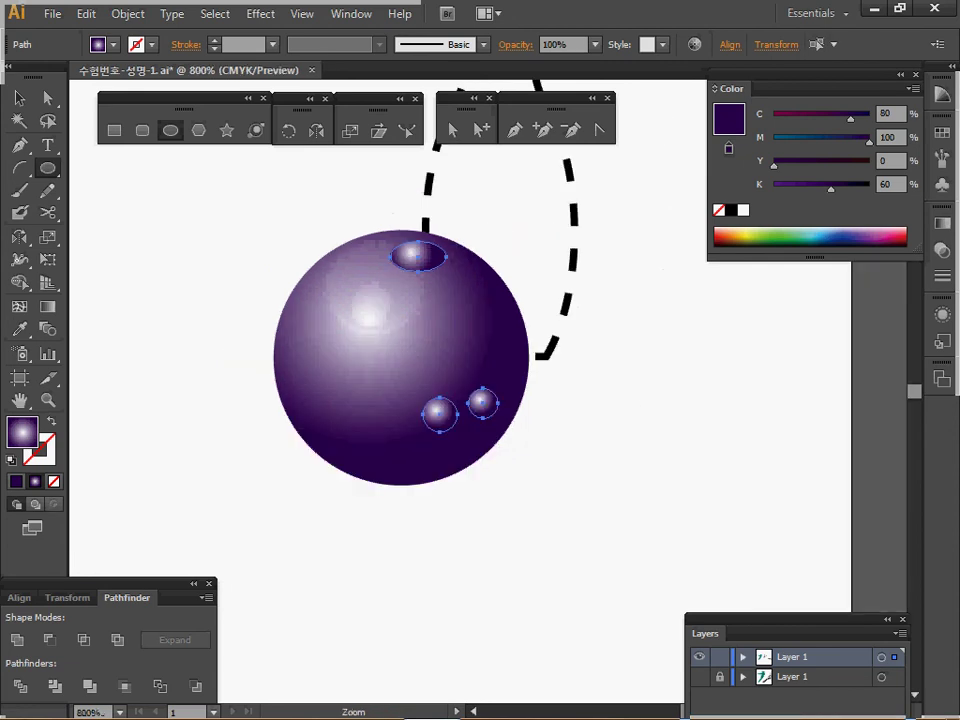
left_click(535, 468, "ctrl+alt")
left_click(535, 468, "ctrl+alt")
left_click_drag(535, 468, 561, 650)
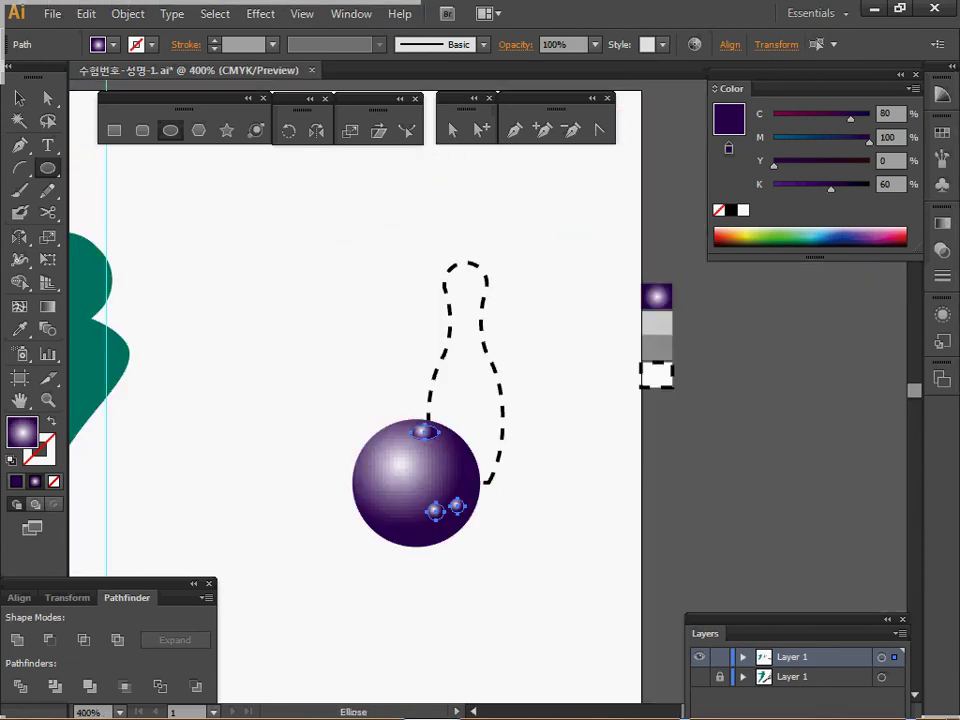
key("minus")
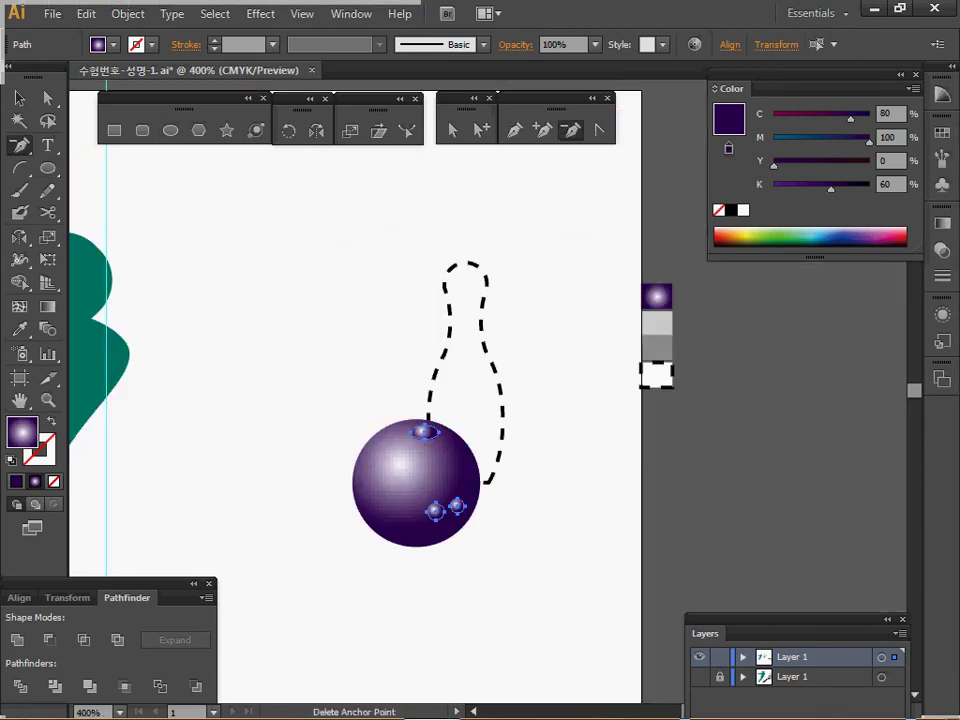
key("i")
left_click(657, 323)
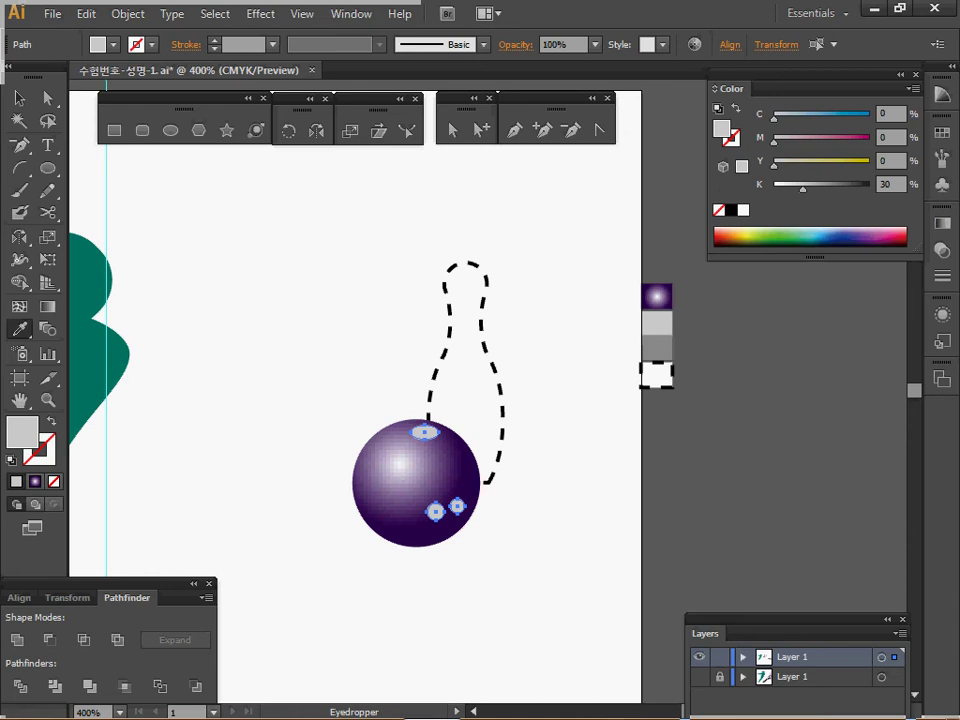
- Rotate the gray ellipse at the top of the ball slightly clockwise so it follows the ball's curve
left_click(511, 490, "ctrl")
left_click_drag(511, 490, 567, 601)
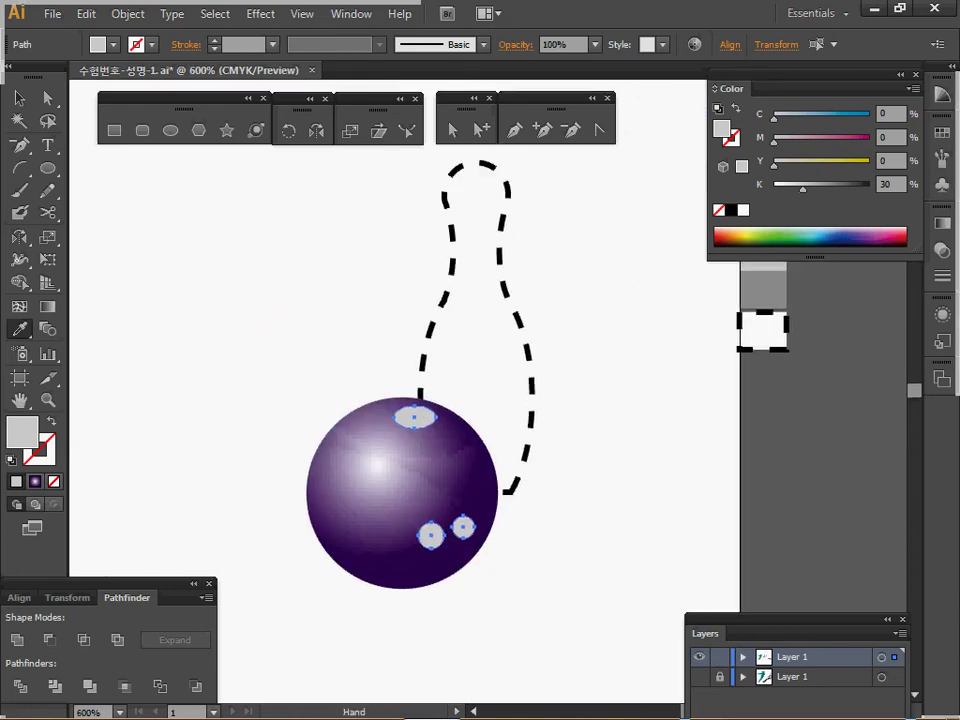
left_click_drag(453, 474, 441, 508)
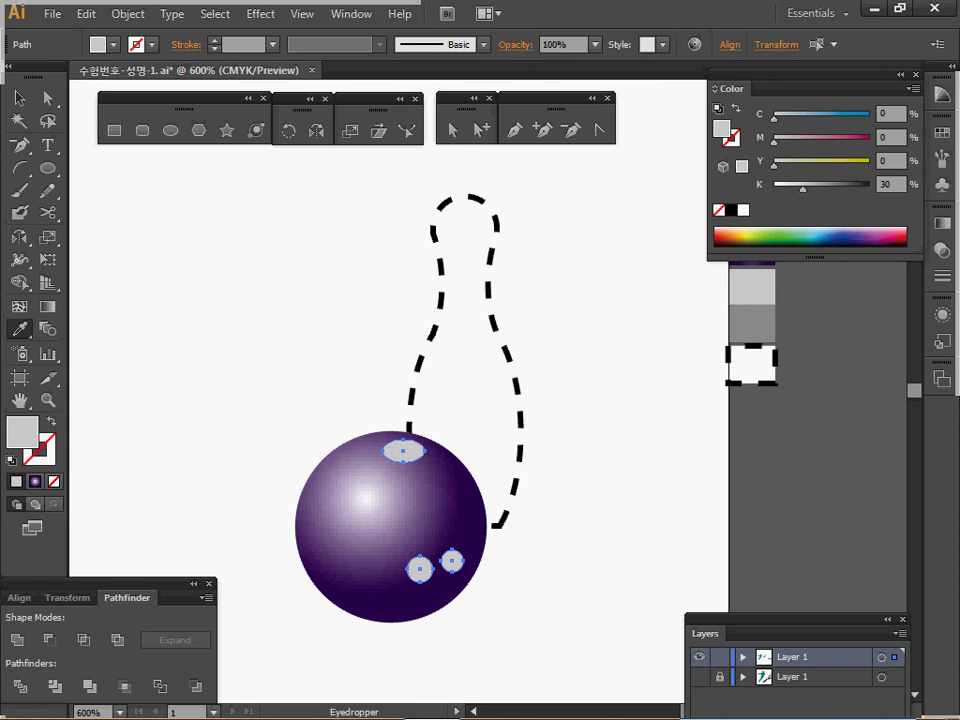
left_click(600, 430, "ctrl")
left_click(404, 451, "ctrl")
left_click(427, 459, "ctrl")
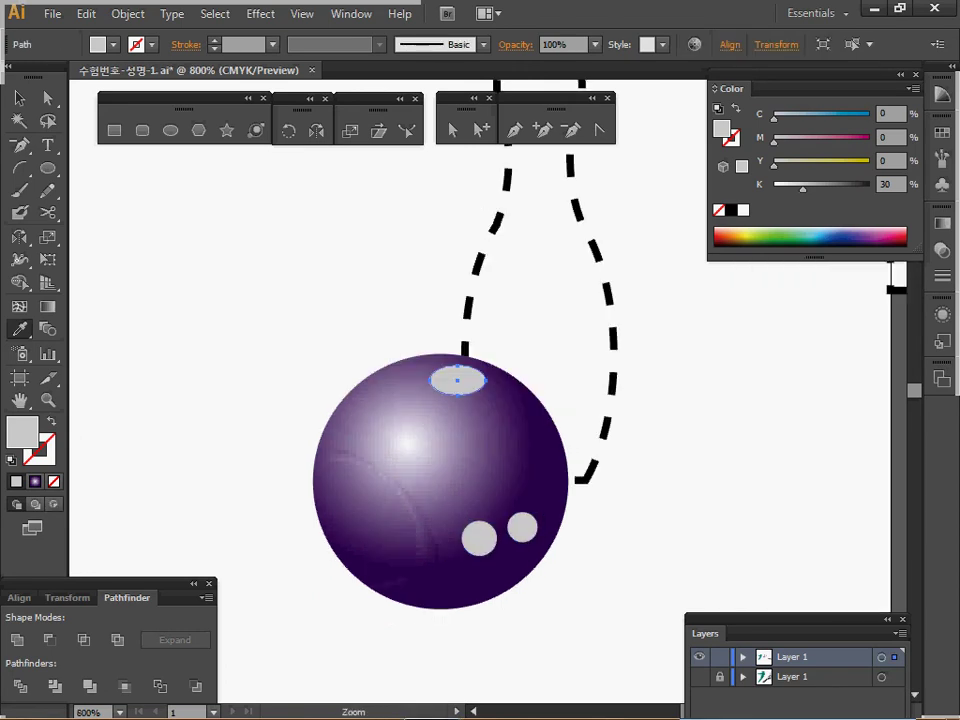
left_click(485, 393, "ctrl")
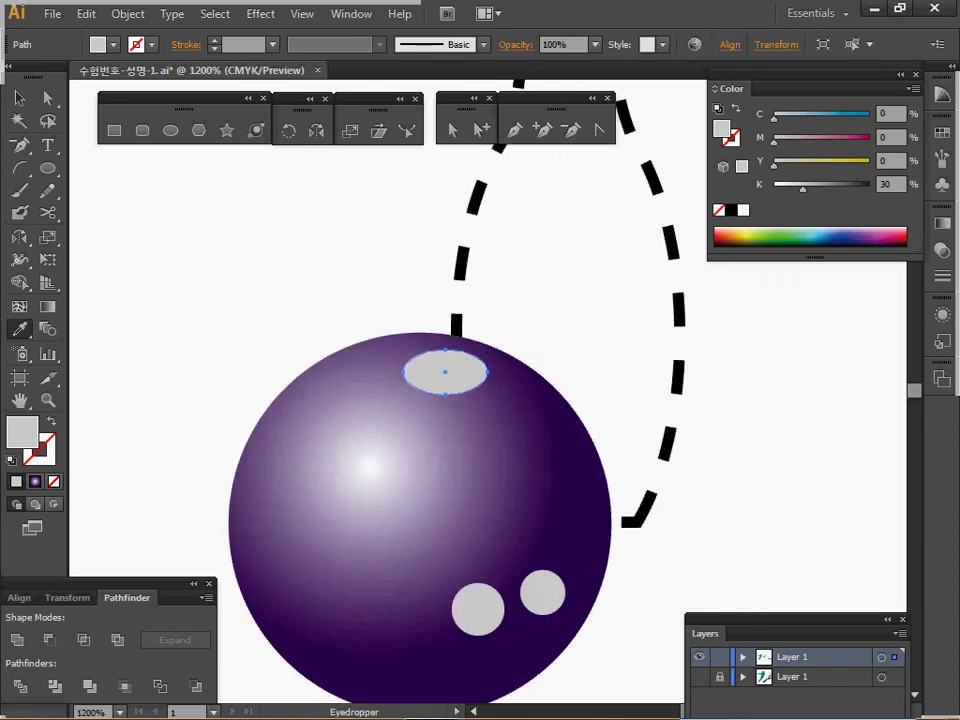
key("v")
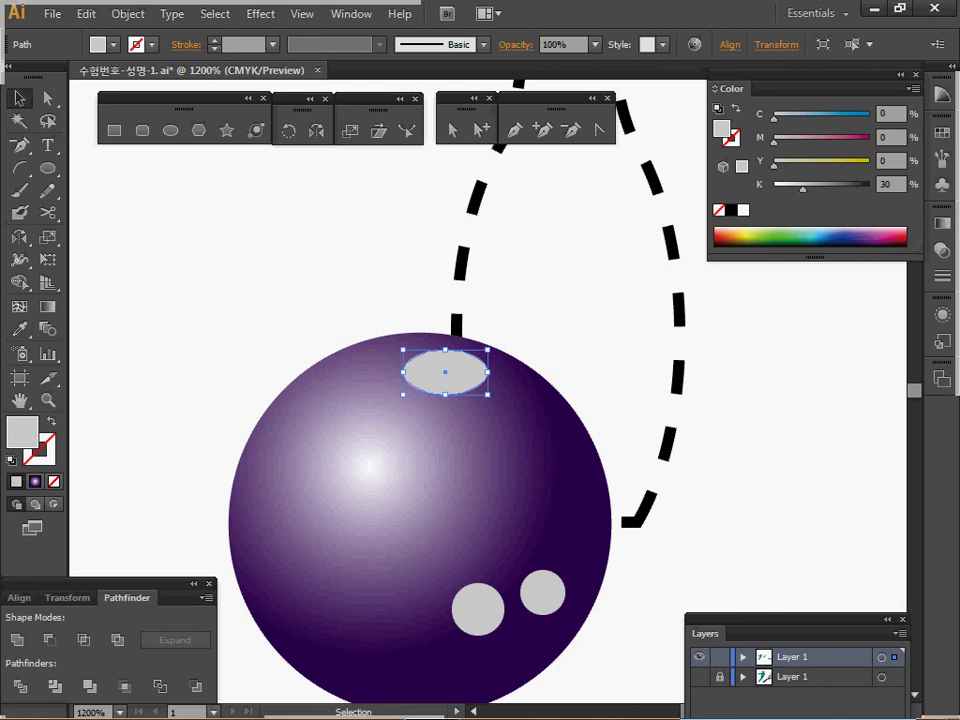
left_click_drag(492, 345, 497, 358)
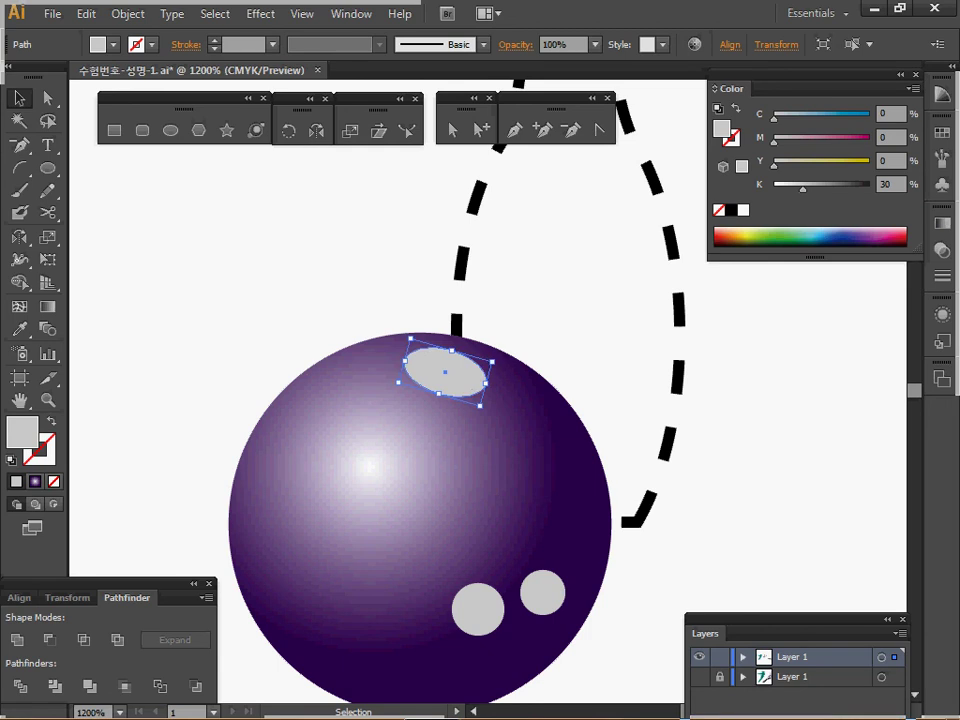
left_click_drag(497, 359, 497, 351)
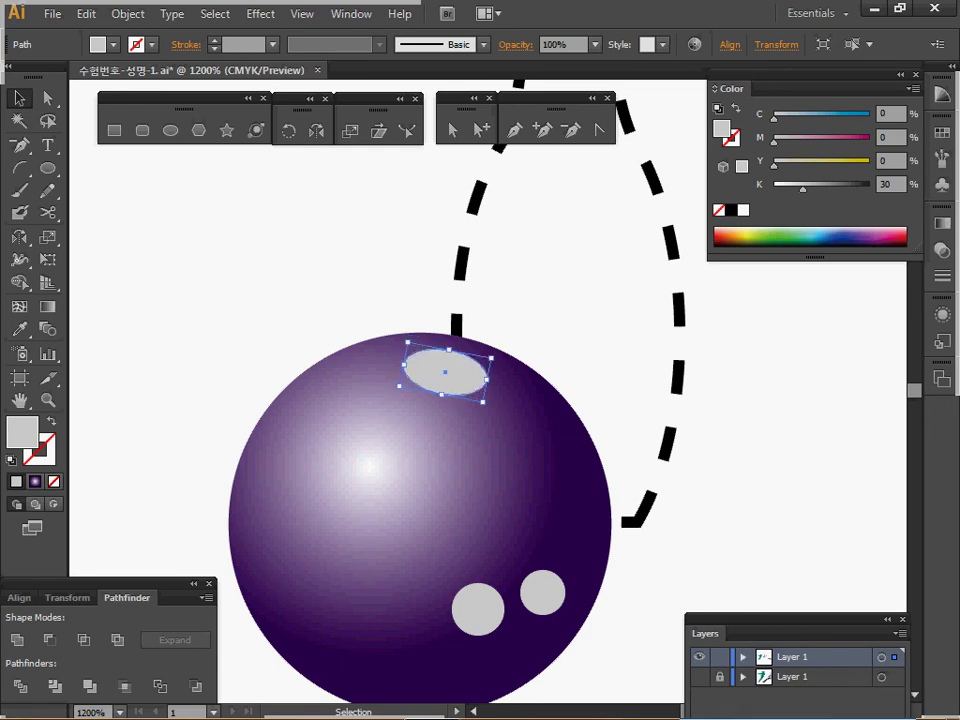
left_click(483, 335, "ctrl+alt")
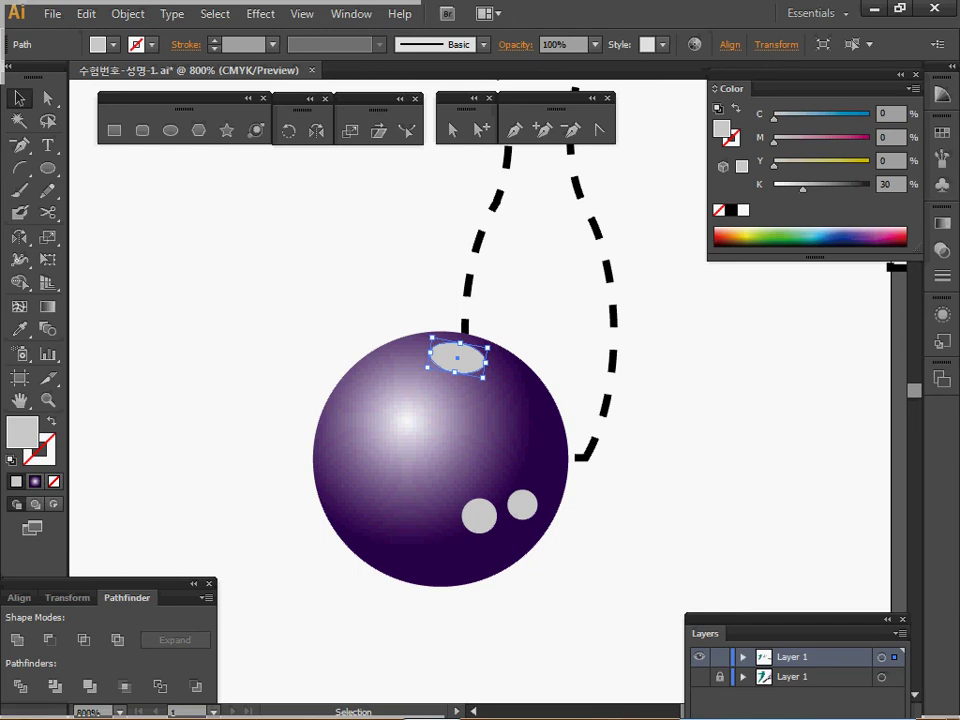
- Show the reference layer as outlines and draw a light gray circle matching the outer crescent's outer edge beside the ball
left_click(434, 435, "ctrl+alt")
left_click_drag(434, 435, 411, 383)
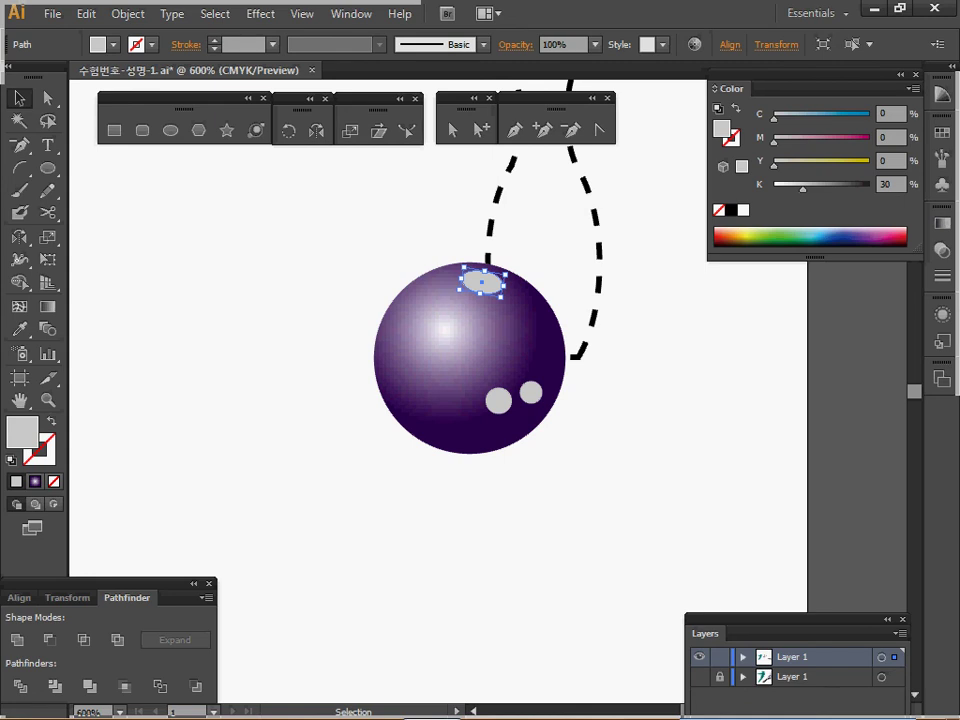
left_click(699, 677)
left_click(368, 406, "ctrl+alt")
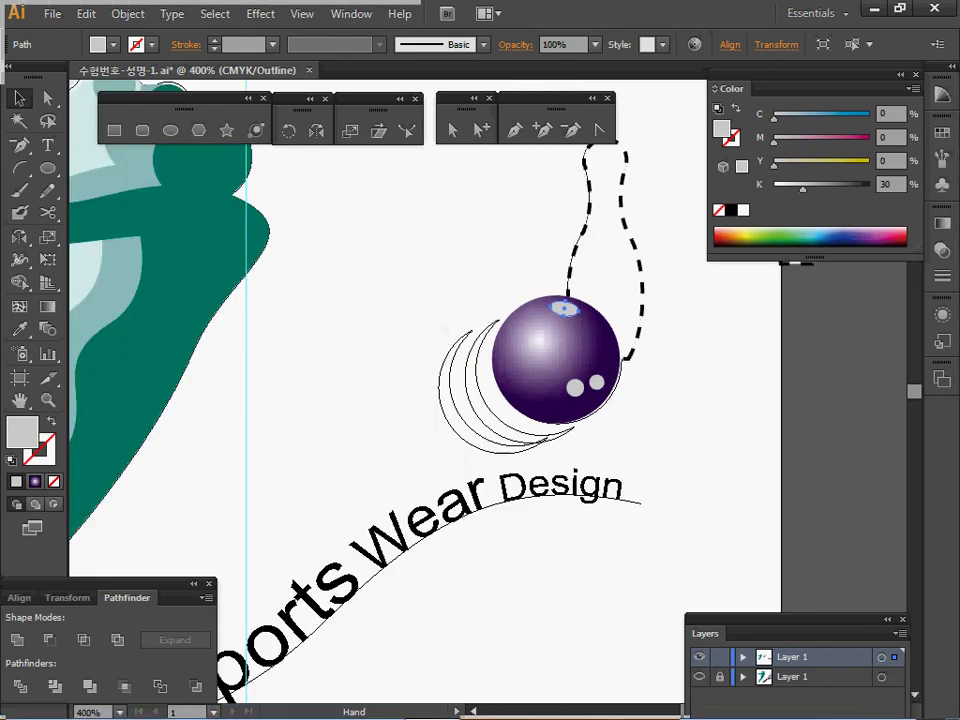
left_click_drag(368, 406, 306, 389)
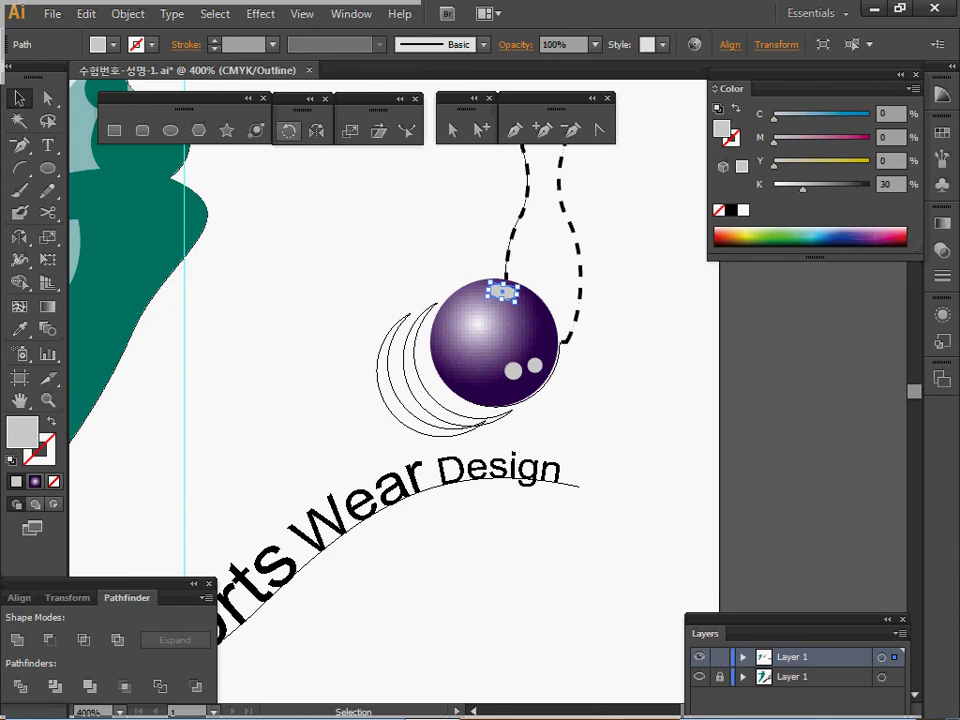
left_click(171, 130)
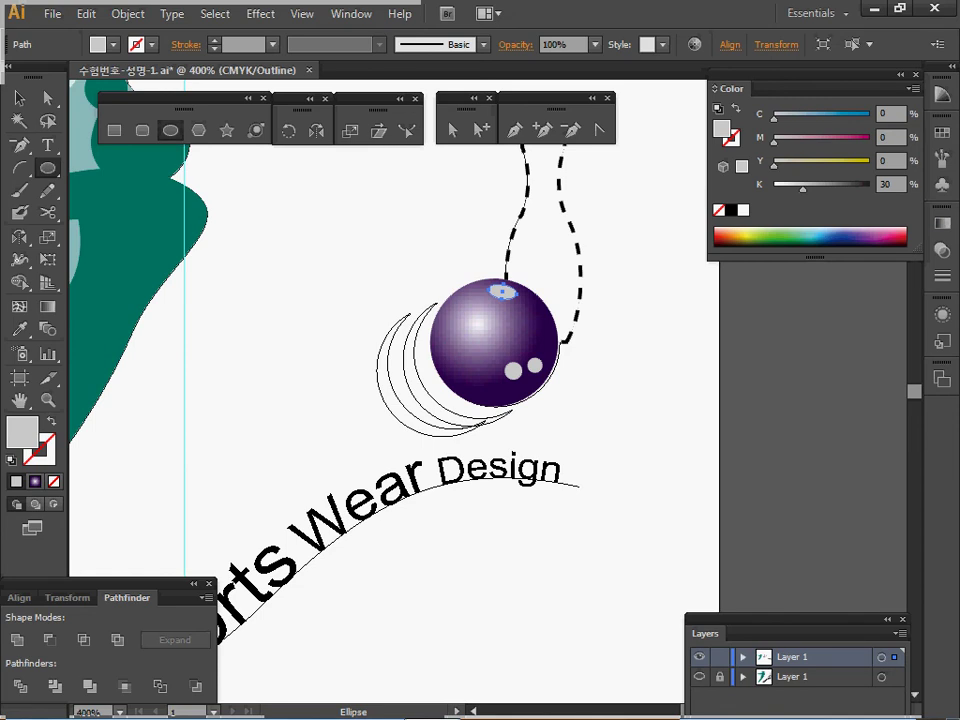
left_click_drag(493, 340, 447, 368)
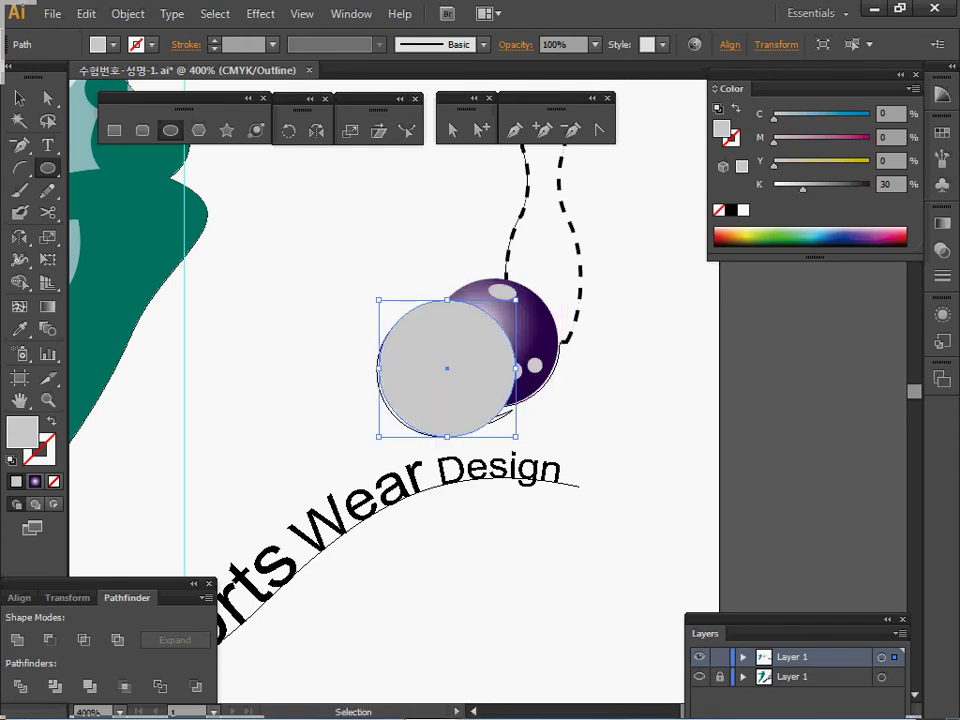
- Copy the gray circle slightly up and right, and subtract the copy from the original to leave a thin crescent
left_click_drag(447, 368, 458, 361)
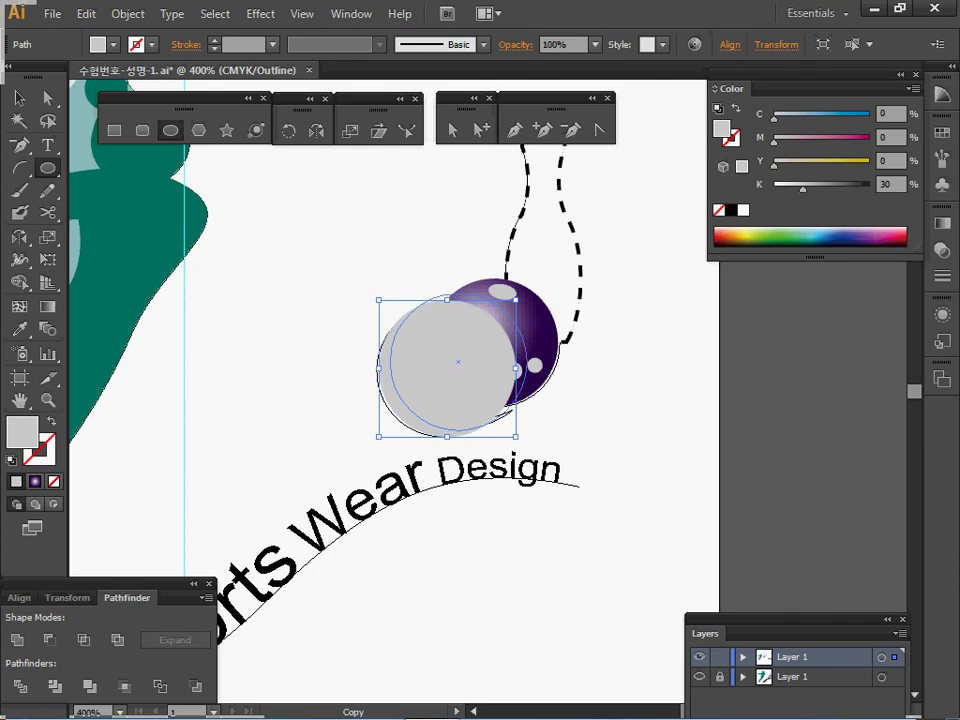
left_click_drag(458, 361, 458, 361)
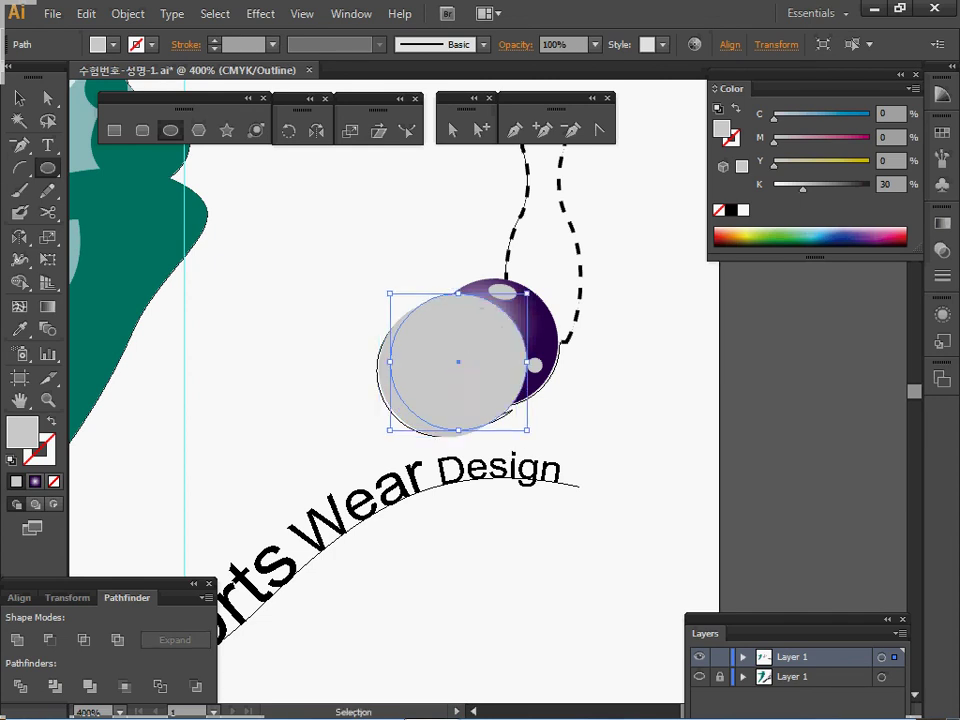
left_click(393, 402, "ctrl+shift")
key("l")
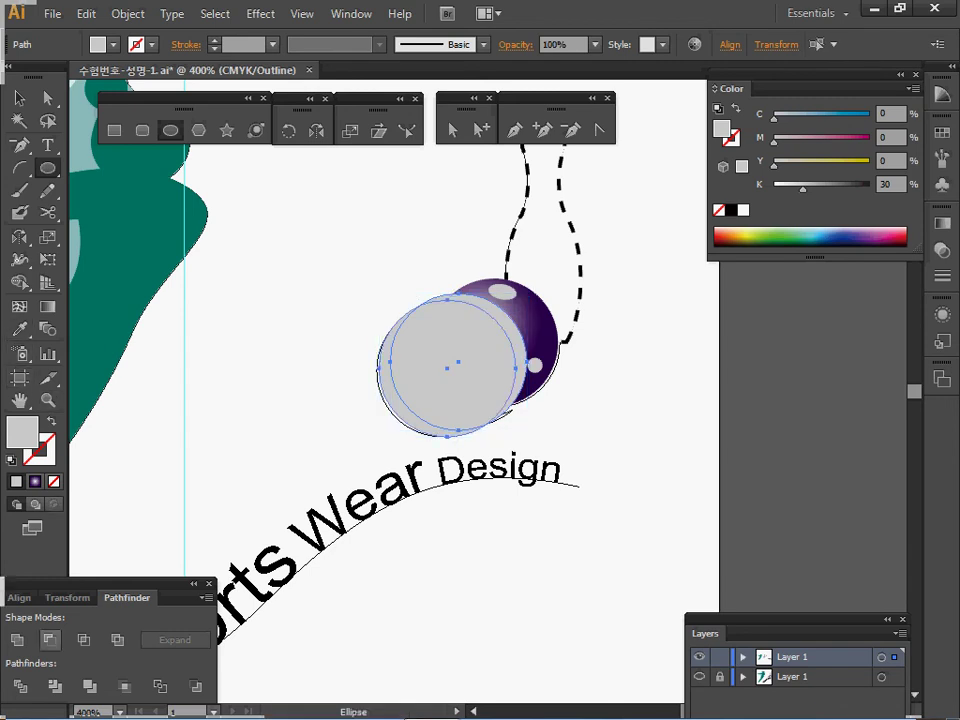
left_click(50, 640)
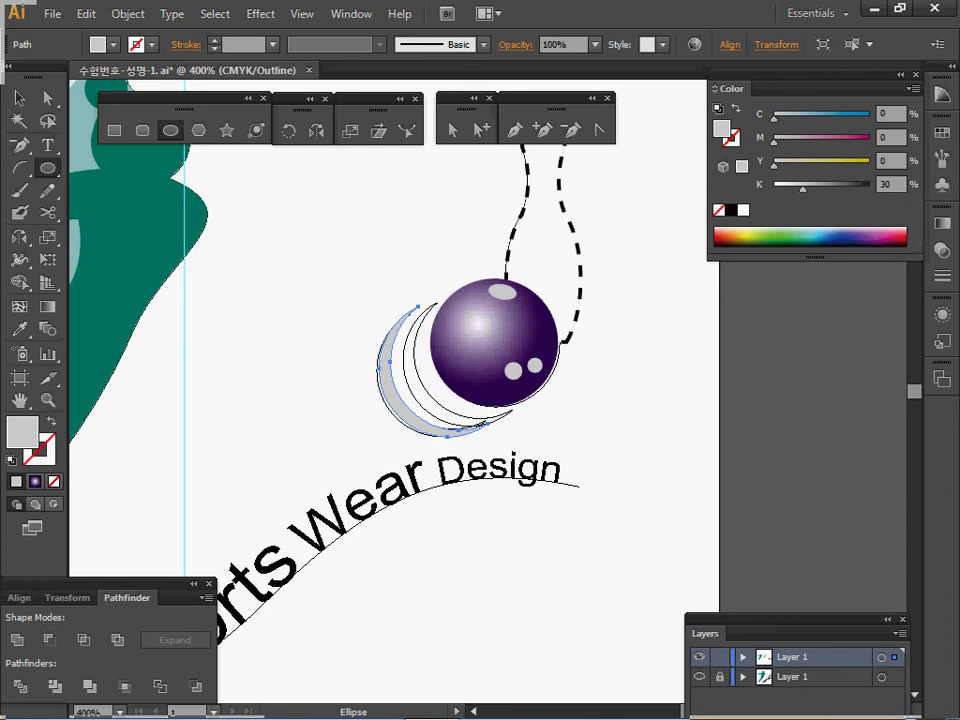
- Copy the gray crescent up and right, closer to the ball, over the inner reference crescent
key("space")
left_click_drag(560, 330, 433, 379)
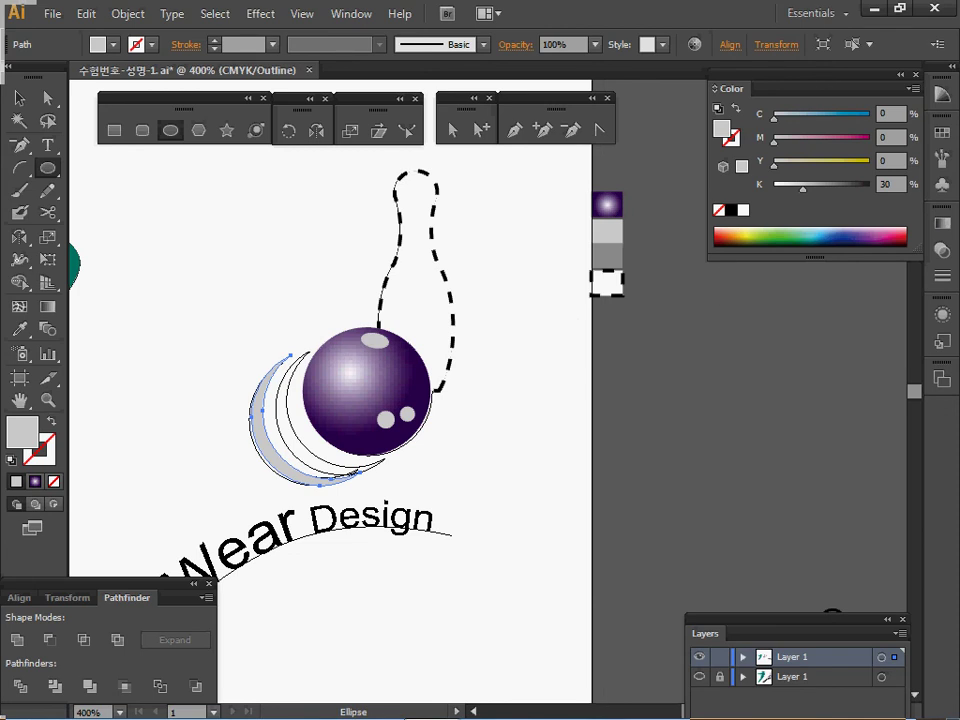
key("ctrl")
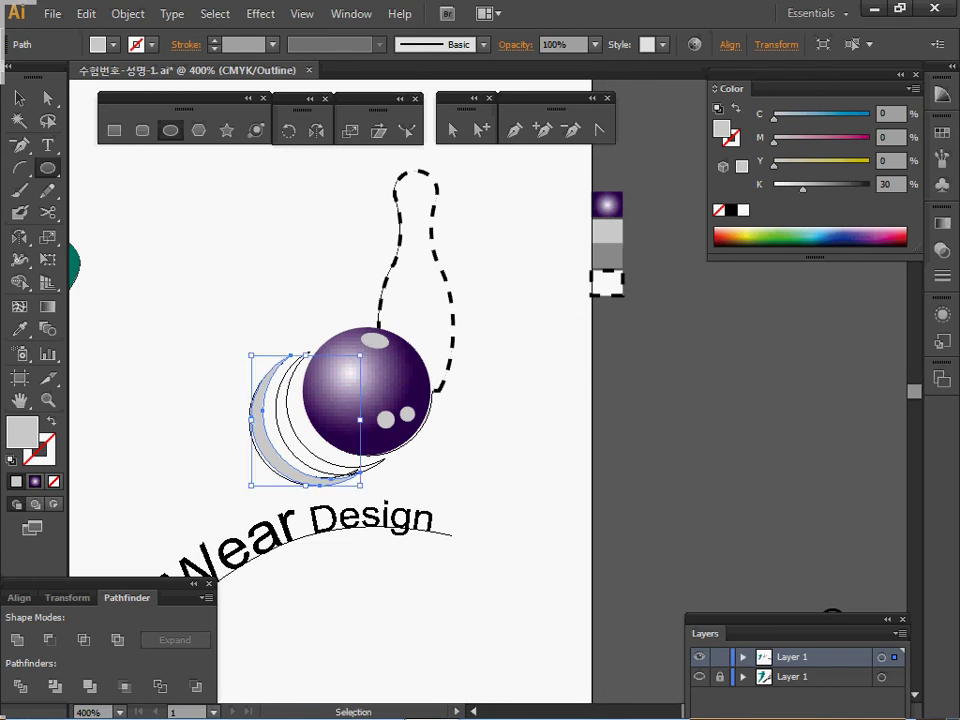
left_click_drag(264, 443, 295, 408)
key("l")
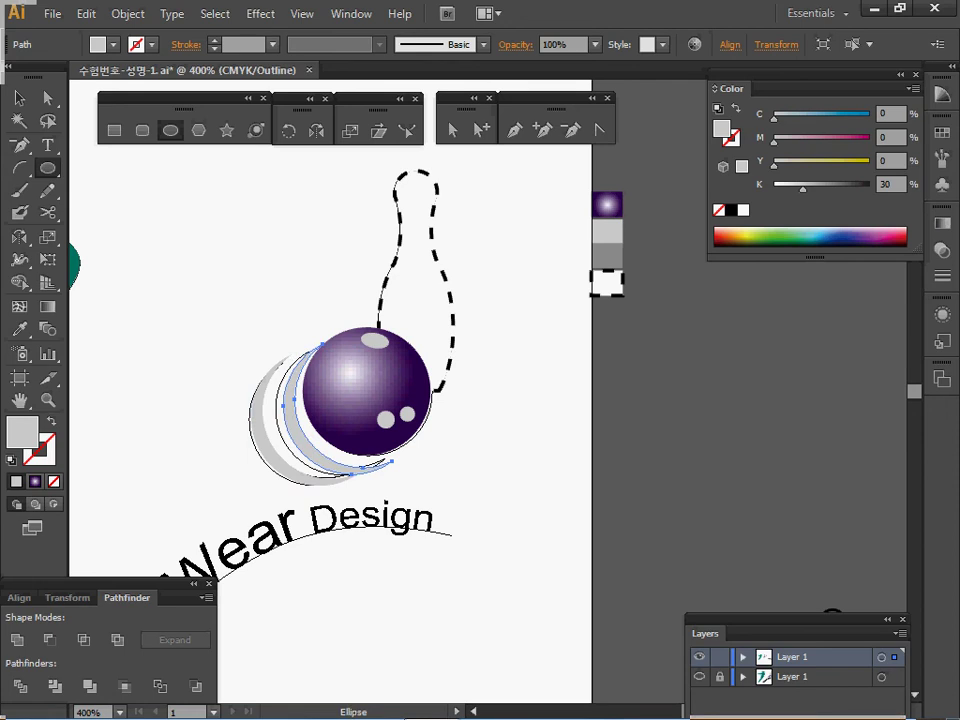
- Hide the reference layer and fill the inner crescent with the darker gray K 60 swatch
left_click(700, 677)
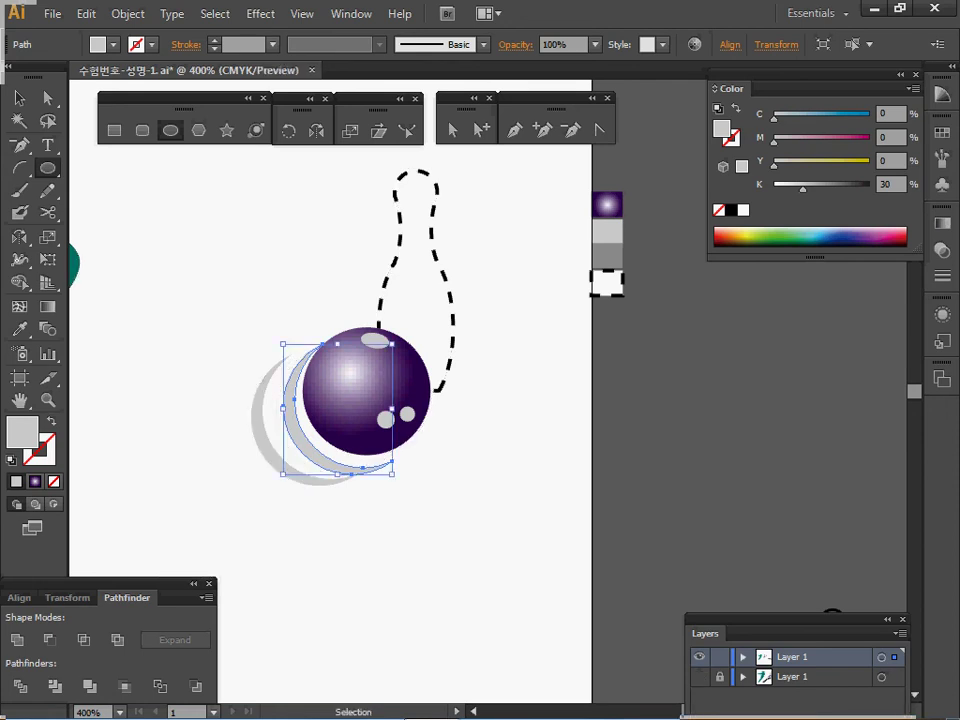
key("i")
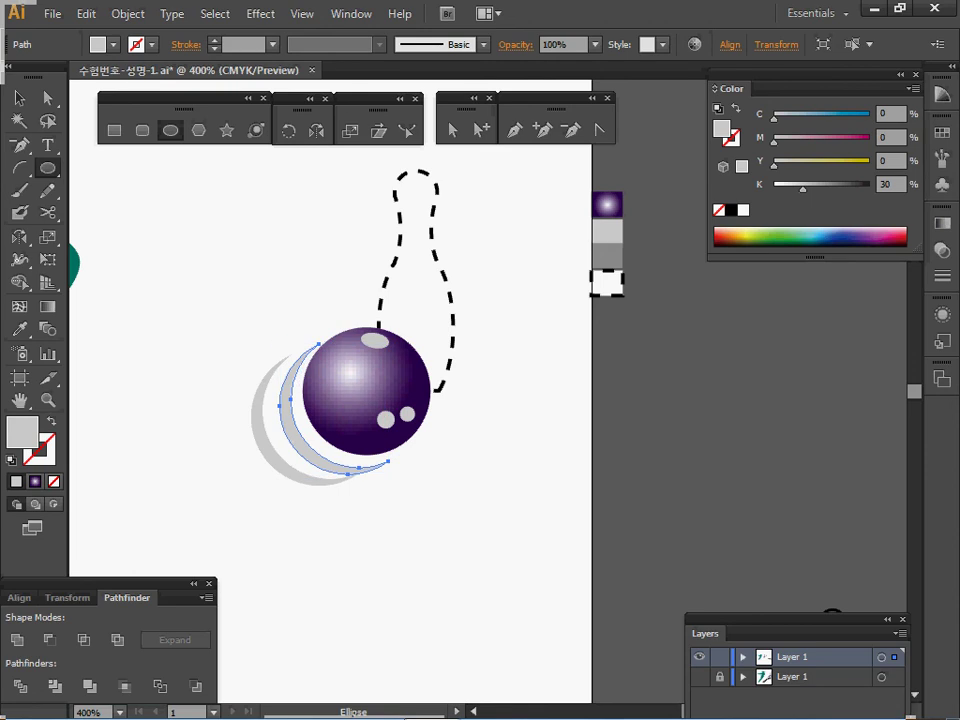
left_click(607, 257)
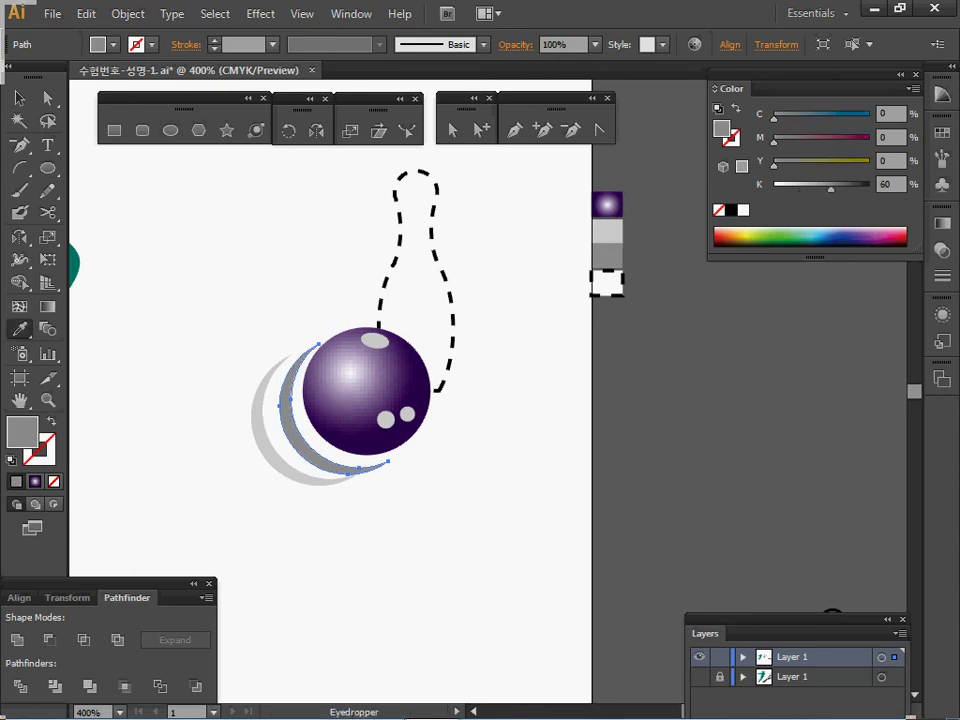
- Rotate both crescents slightly clockwise and shift them a little down and left, away from the ball
left_click(17, 97)
left_click_drag(276, 497, 326, 451)
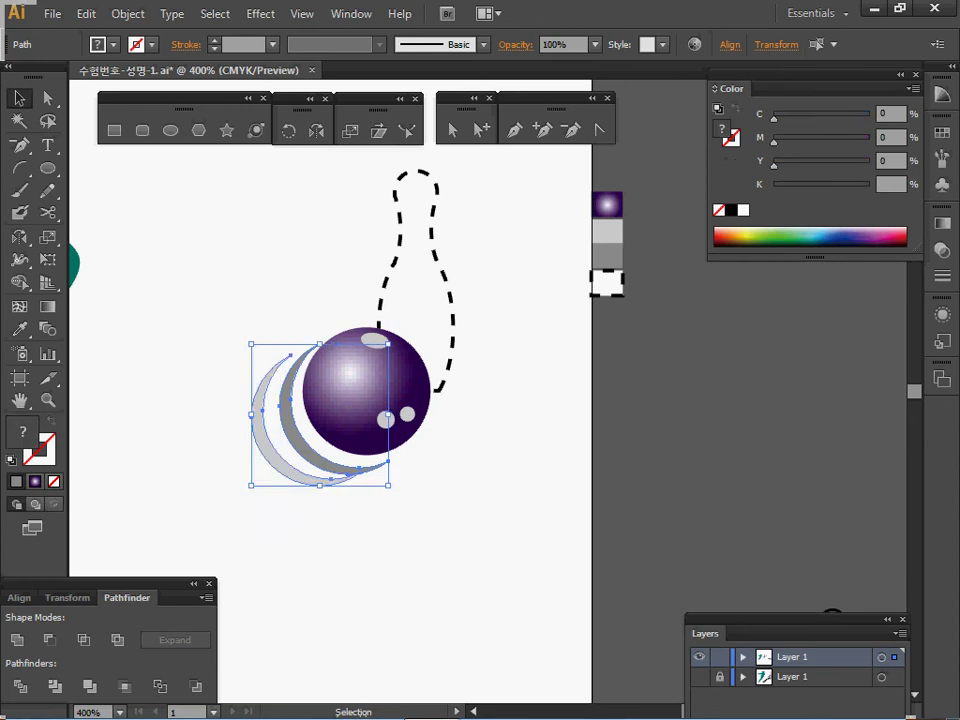
left_click_drag(393, 491, 387, 496)
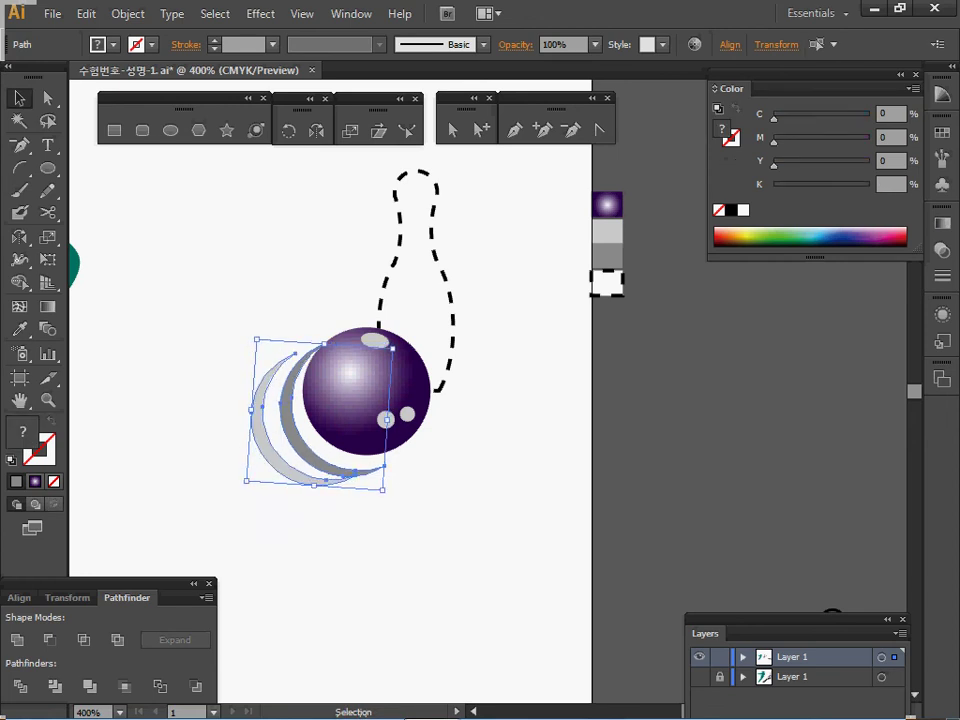
left_click_drag(268, 376, 263, 380)
left_click_drag(383, 498, 388, 493)
left_click(192, 358)
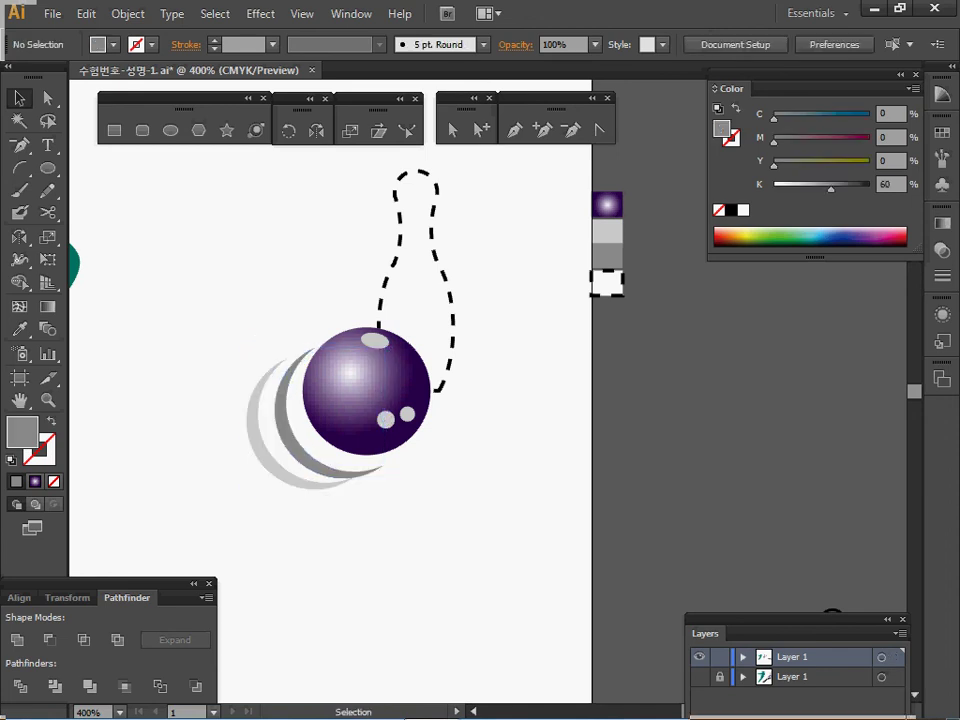
- Show the reference layer's outlines again around the curved Sports Wear Design lettering below the ball
key("space")
left_click_drag(192, 358, 521, 183)
key("space")
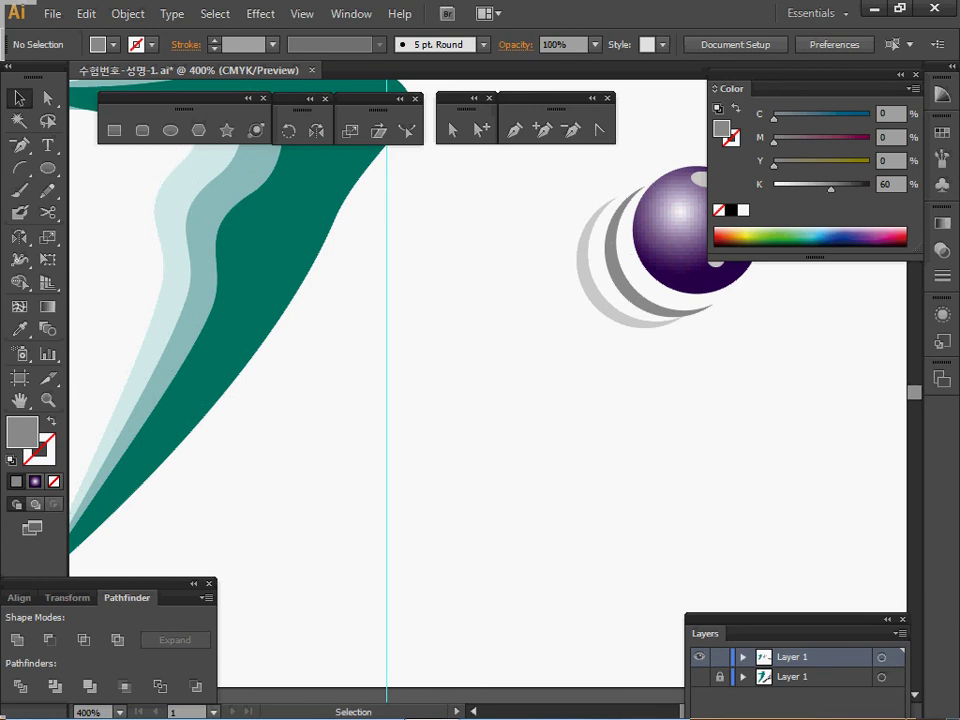
left_click(501, 403, "ctrl+alt")
left_click_drag(501, 403, 468, 421)
left_click(699, 677)
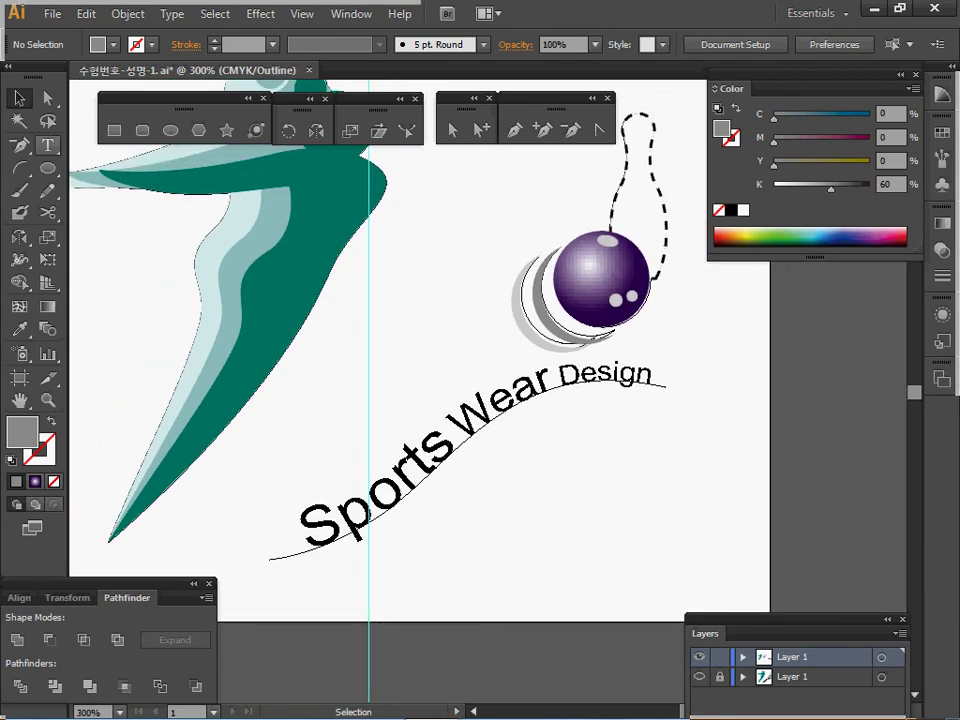
- With no fill and a 1 pt black stroke, trace the reference's wavy text baseline as an open Pen path
left_click(19, 145)
left_click(515, 130)
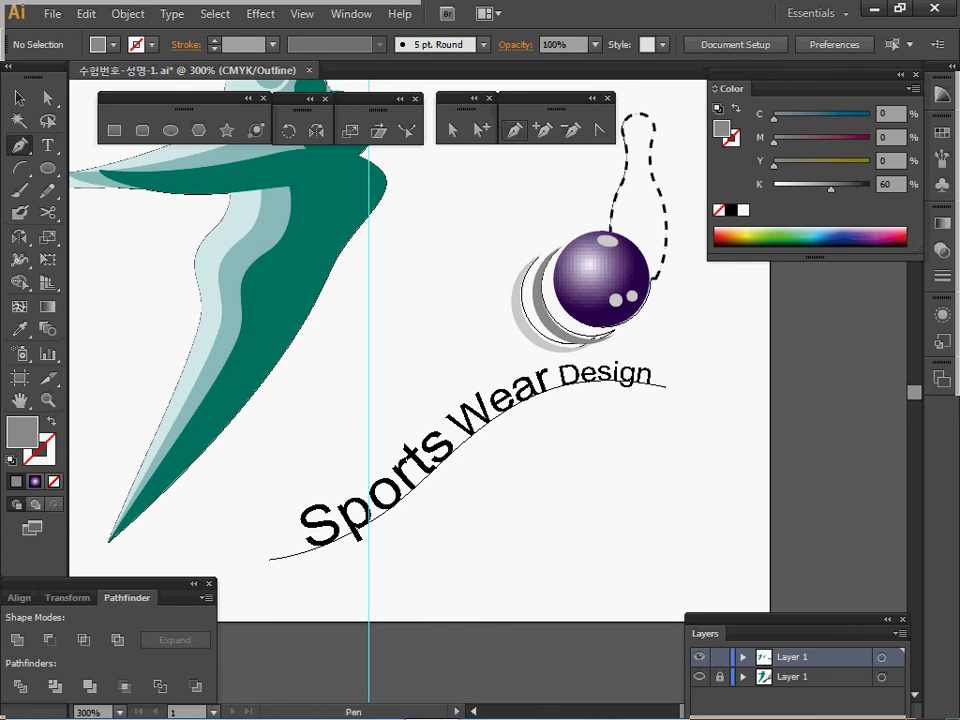
key("d")
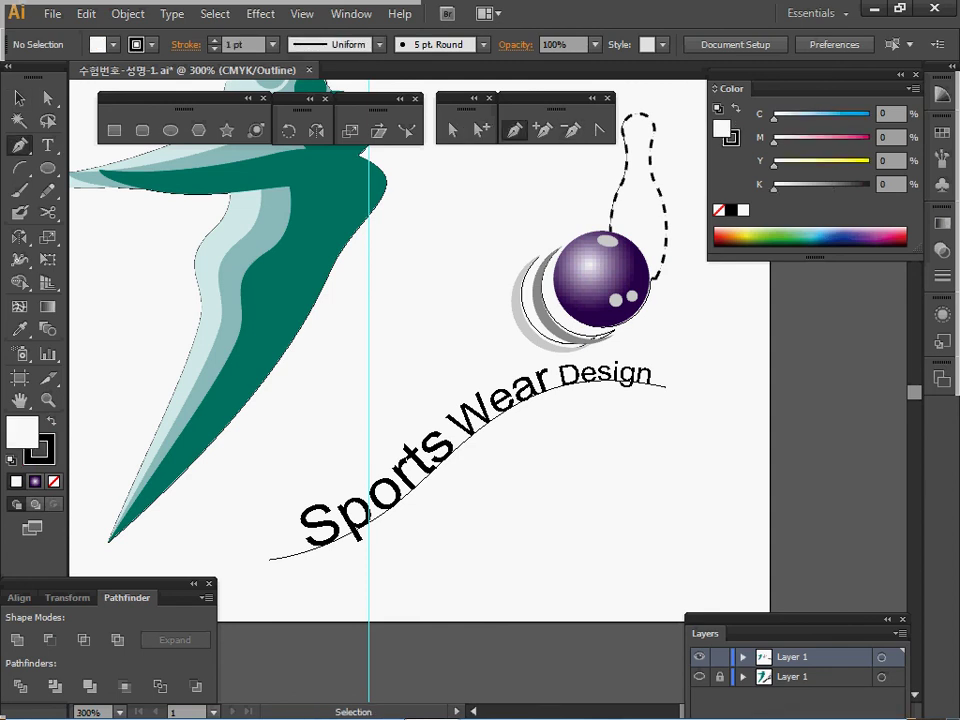
key("slash")
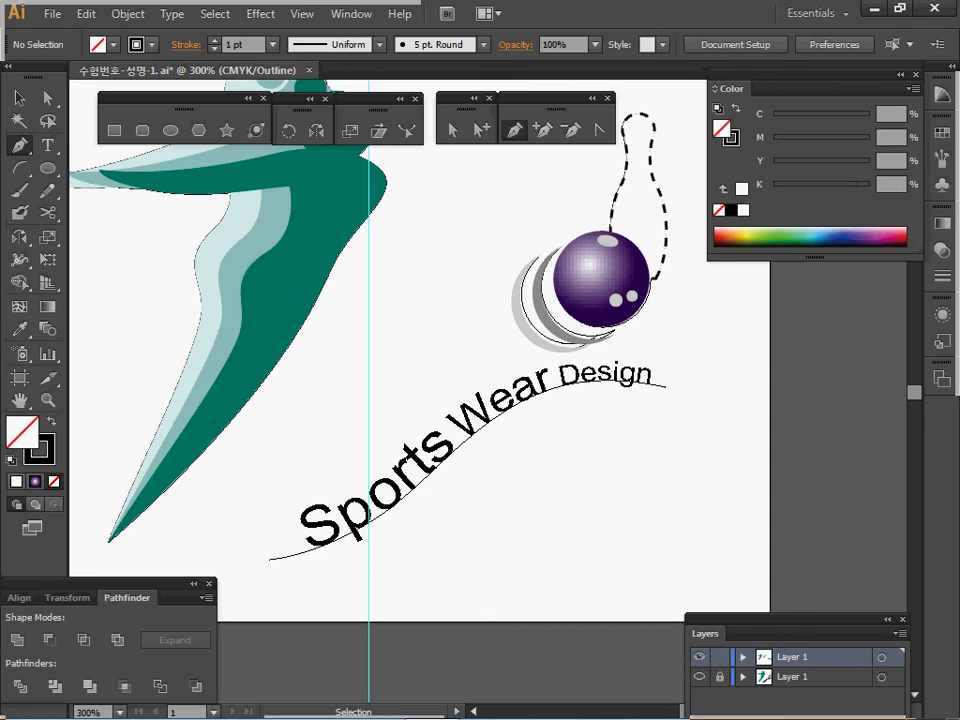
left_click(269, 560)
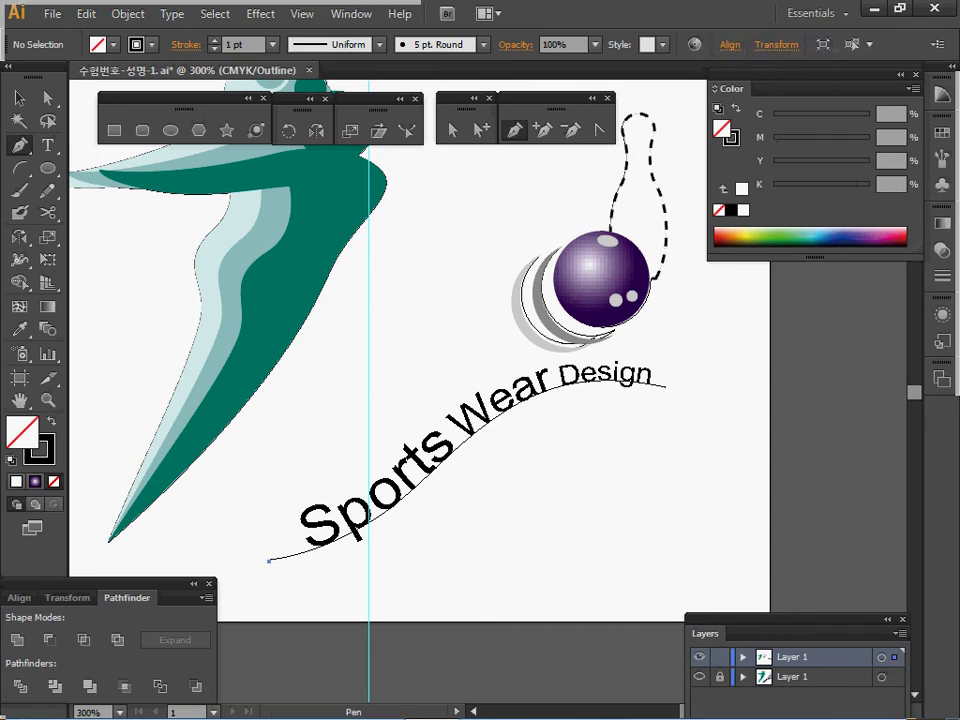
left_click_drag(424, 481, 481, 423)
left_click_drag(551, 390, 592, 380)
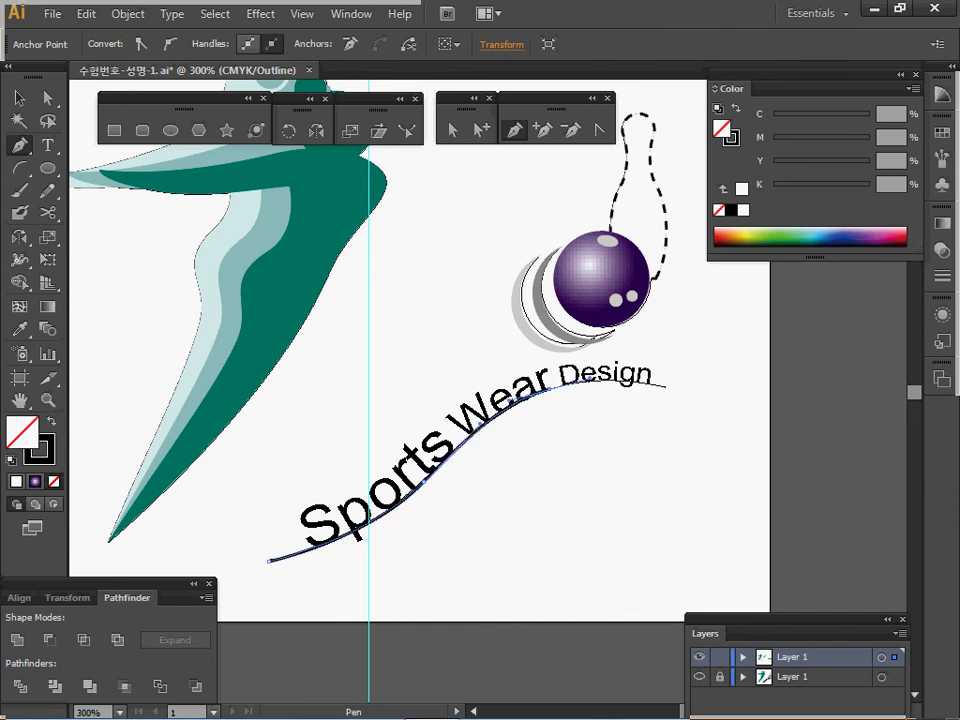
left_click(690, 393)
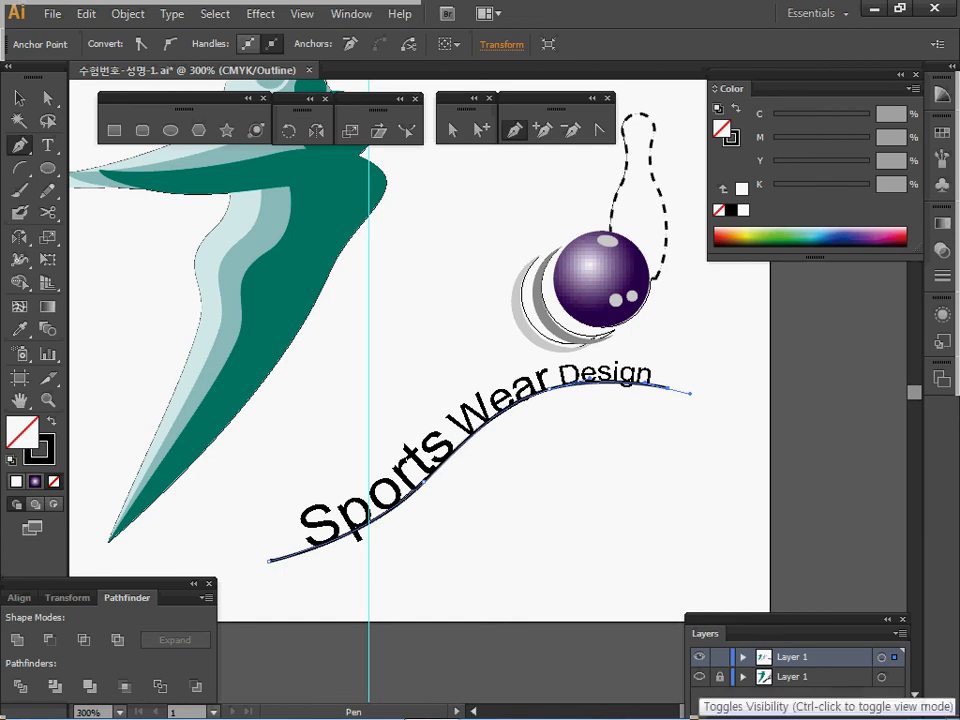
- Hide the reference layer and cut the text "Sports Wear Design" from outside the artboard
left_click(700, 677)
left_click_drag(613, 385, 559, 398)
left_click(567, 387, "ctrl+alt")
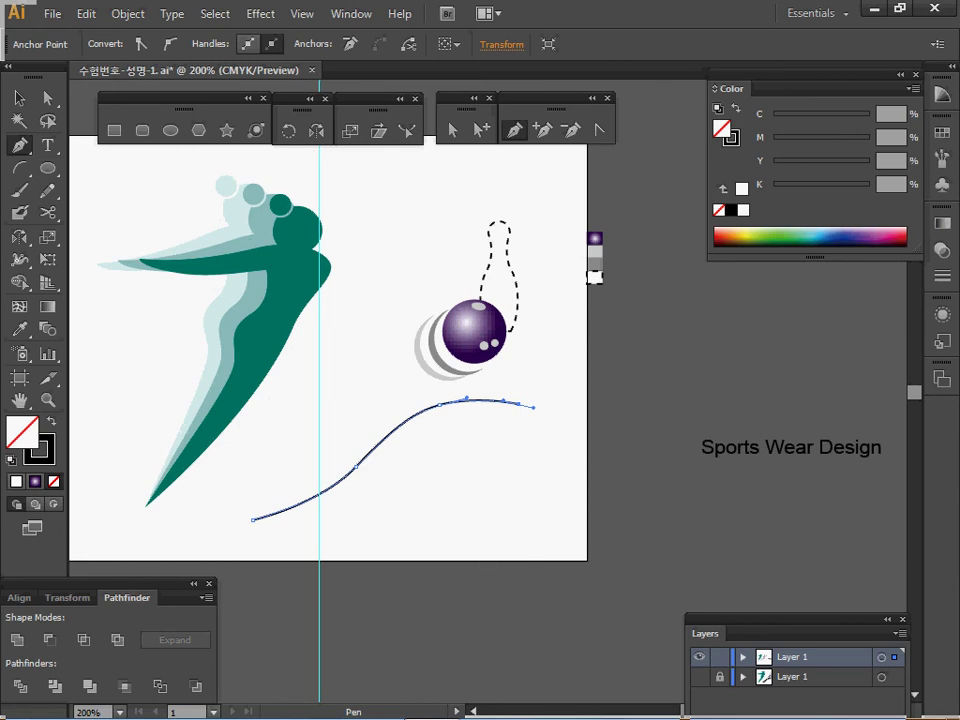
left_click(47, 145)
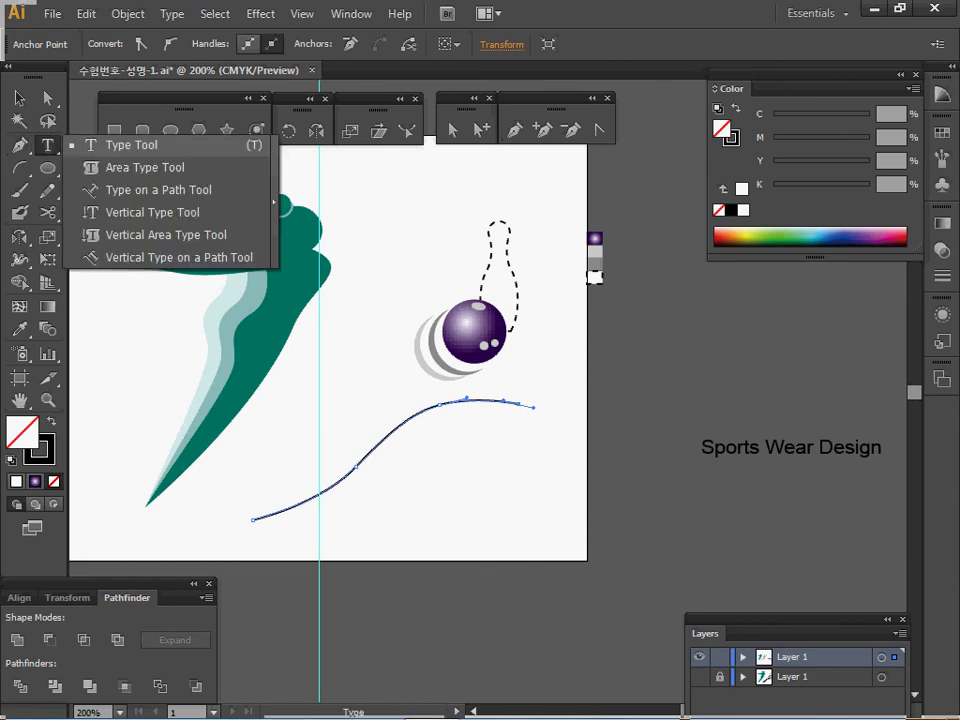
triple_click(732, 448)
key("ctrl+c")
key("BackSpace")
key("Escape")
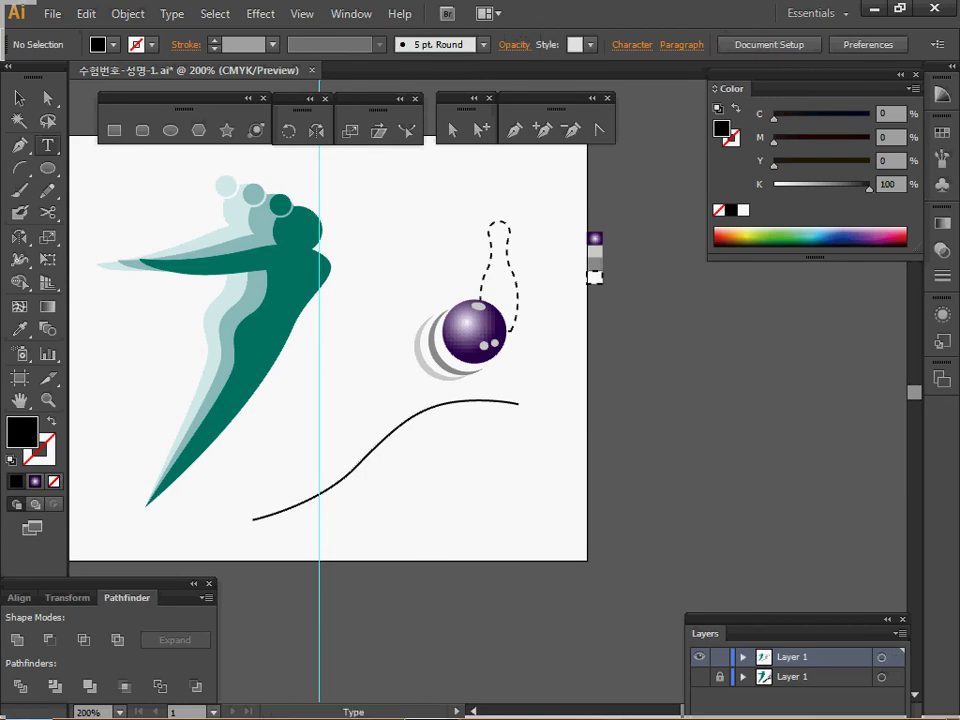
- Convert the wavy curve into a type path and paste the text "Sports Wear Design" along it
key("v")
left_click(384, 437, "ctrl")
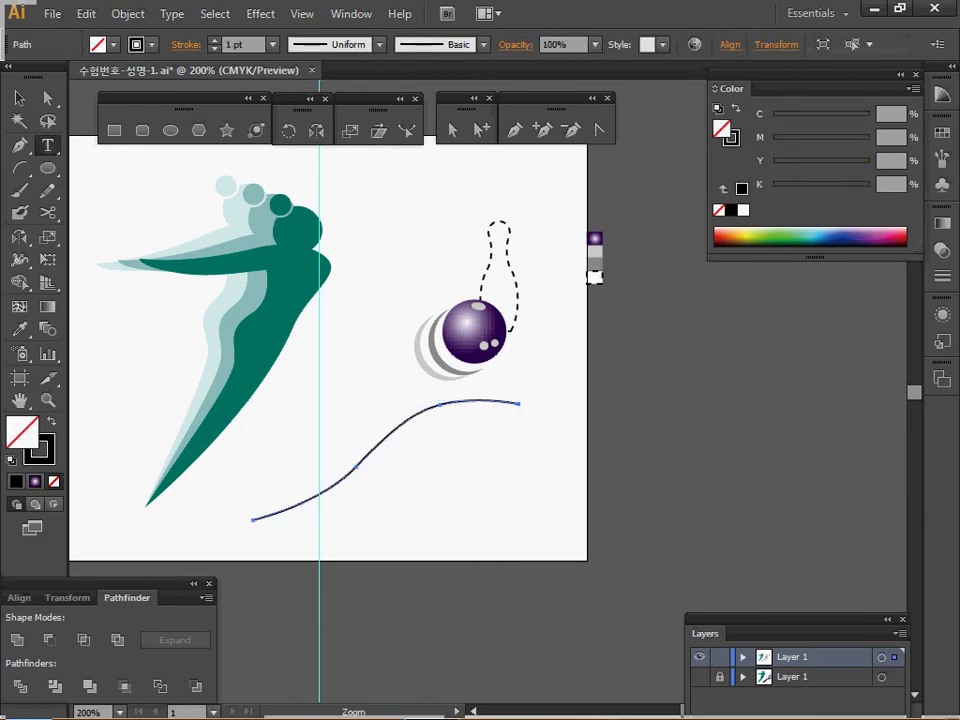
left_click(448, 478, "ctrl")
left_click_drag(448, 478, 520, 529)
left_click_drag(47, 145, 150, 190)
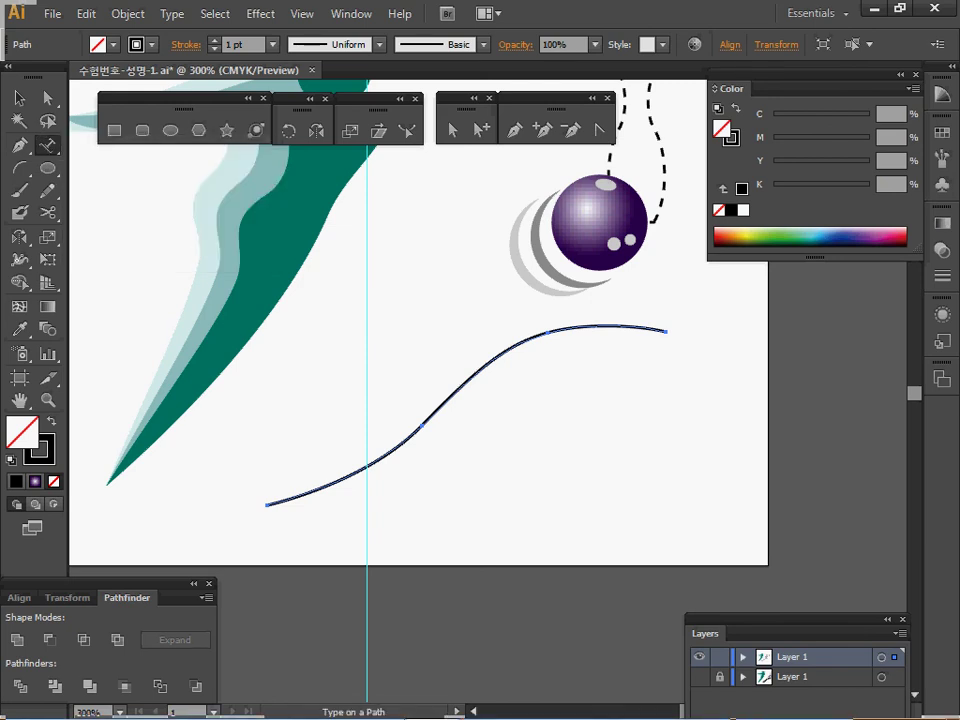
left_click(285, 497)
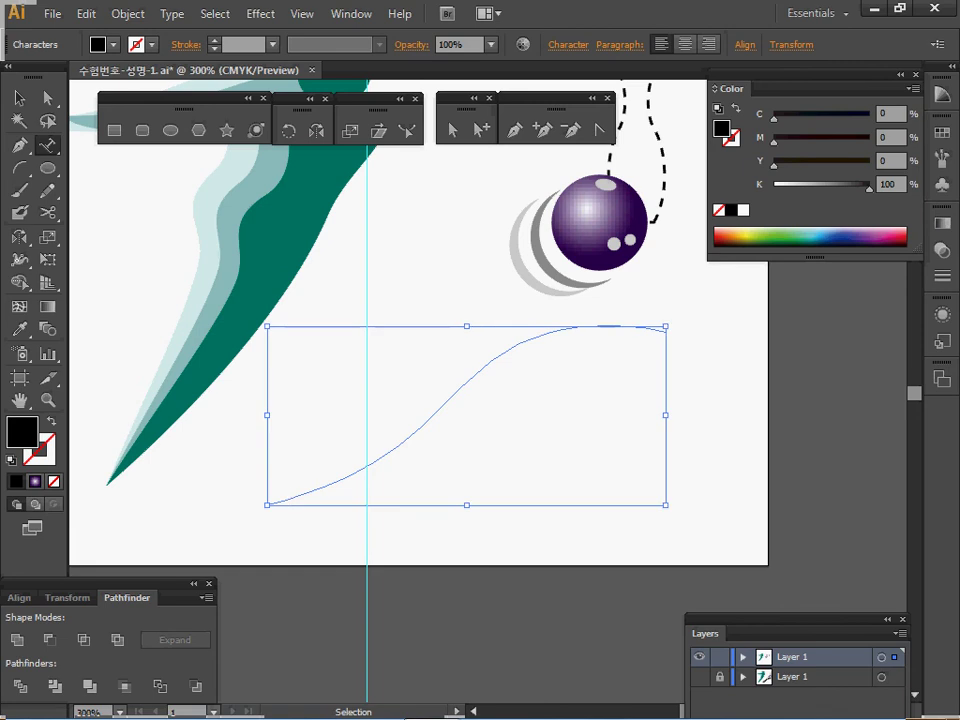
key("ctrl+v")
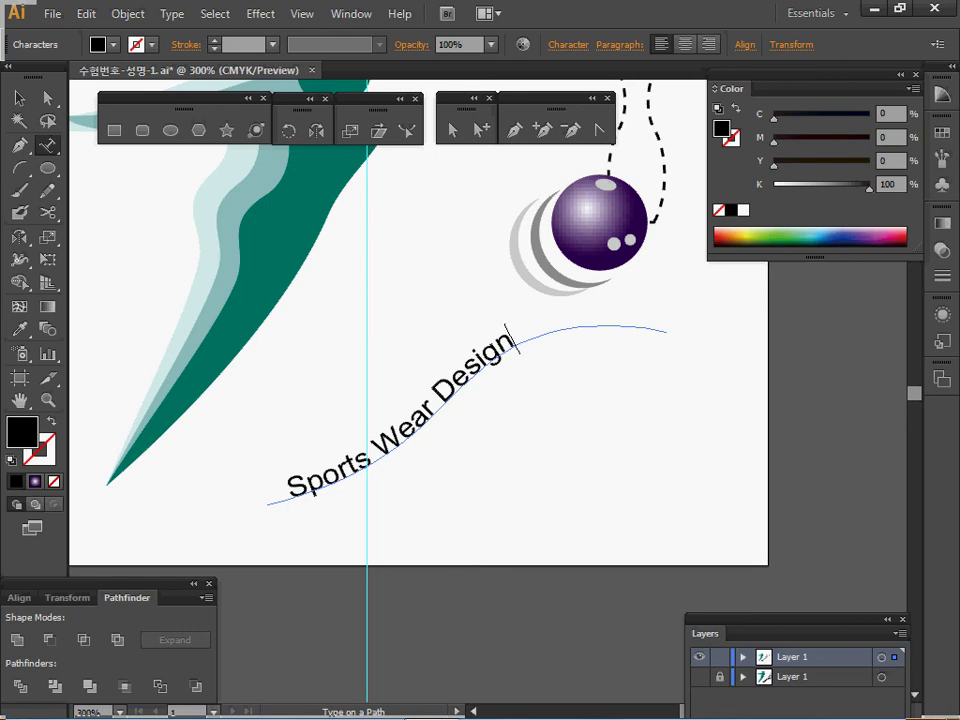
- Set the font size of the word "Wear" in the curved text to 15 pt
left_click_drag(375, 449, 437, 406)
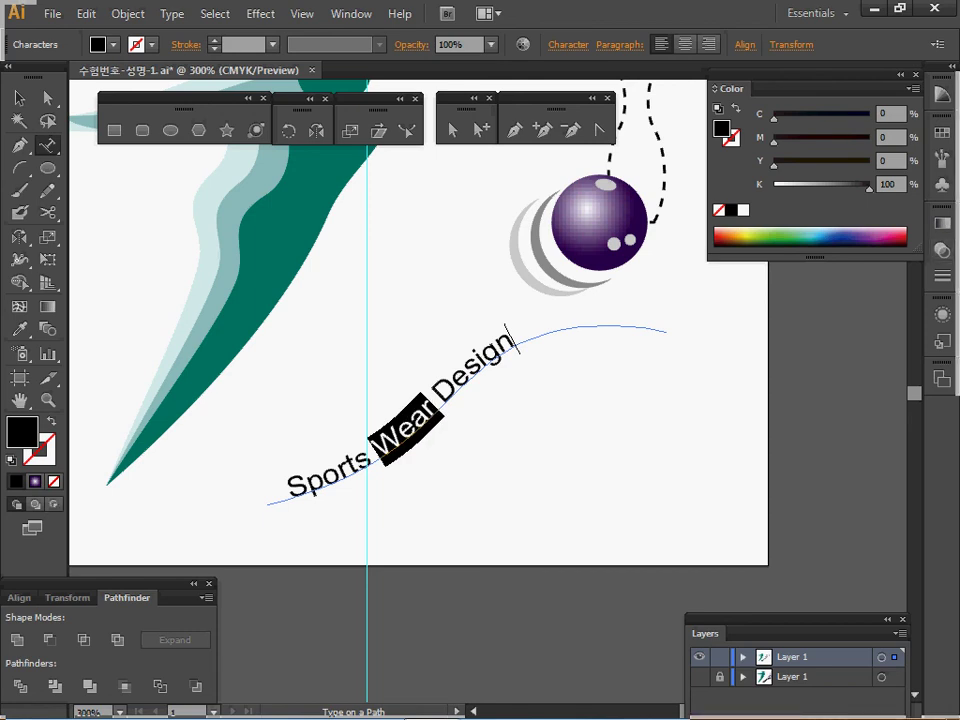
key("ctrl+t")
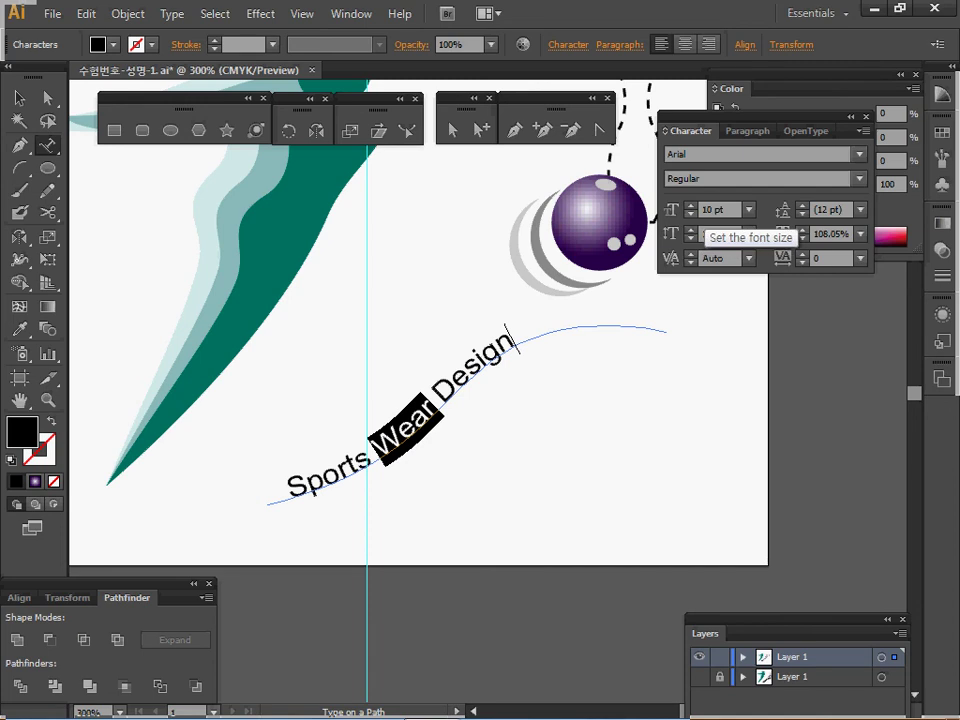
left_click(715, 209)
type("155")
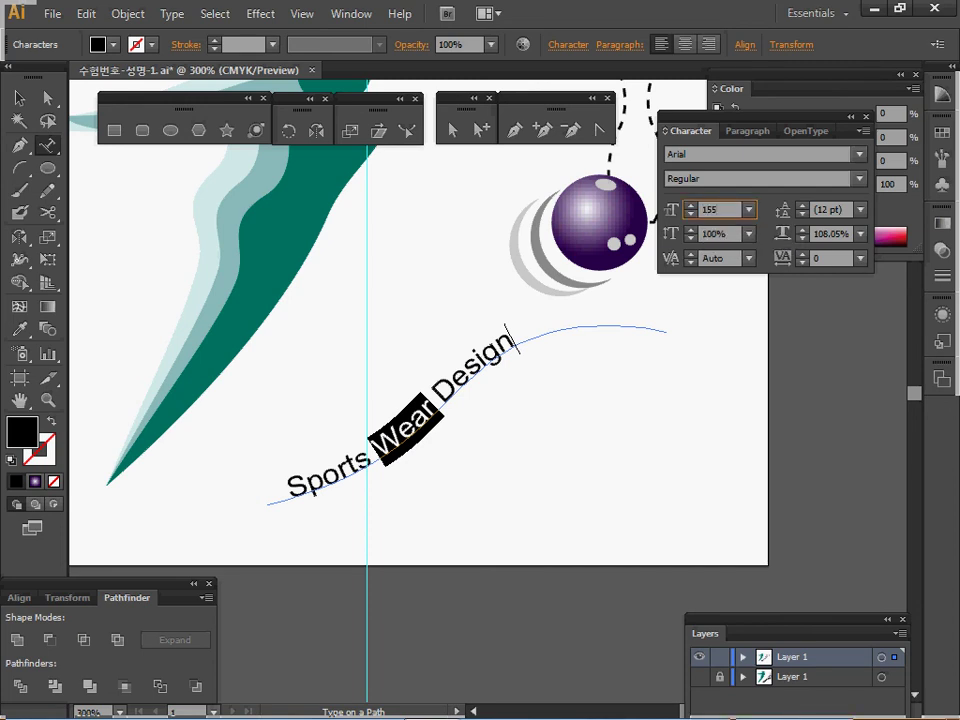
key("BackSpace")
key("Return")
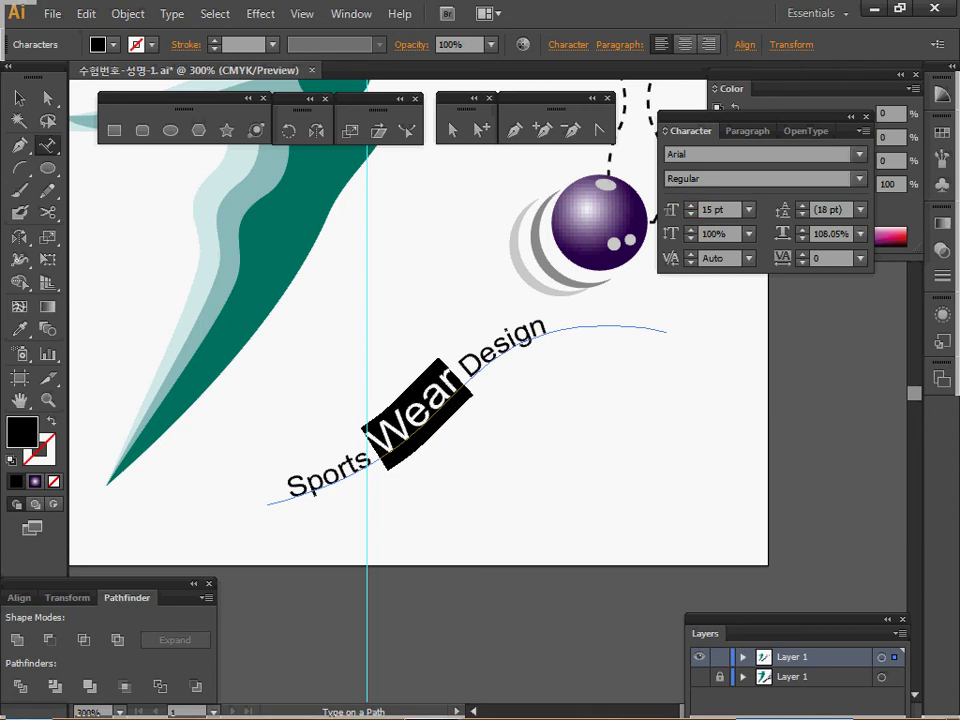
- Set the font size of the word "Sports" in the curved text to 20 pt and put the character settings away
left_click_drag(288, 488, 372, 462)
left_click(718, 210)
type("20")
key("Return")
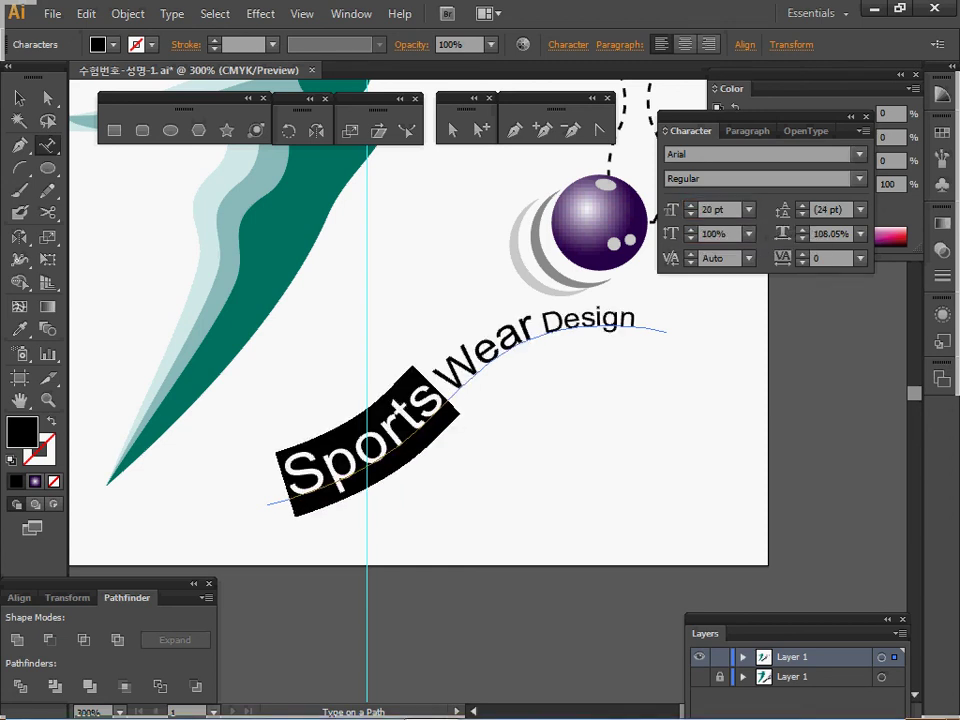
key("Escape")
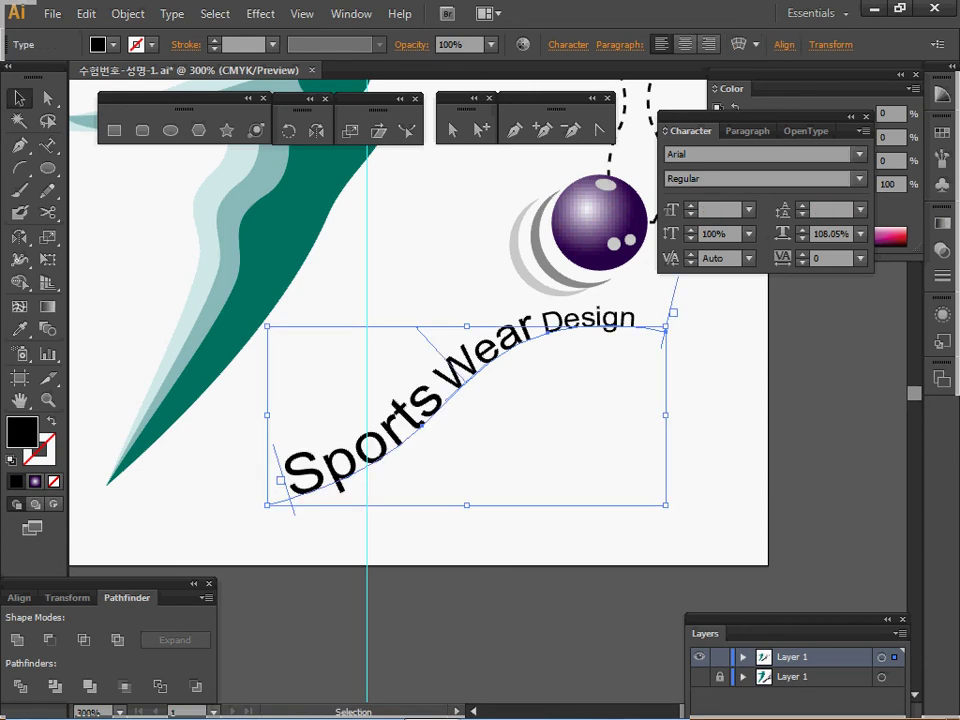
key("ctrl+t")
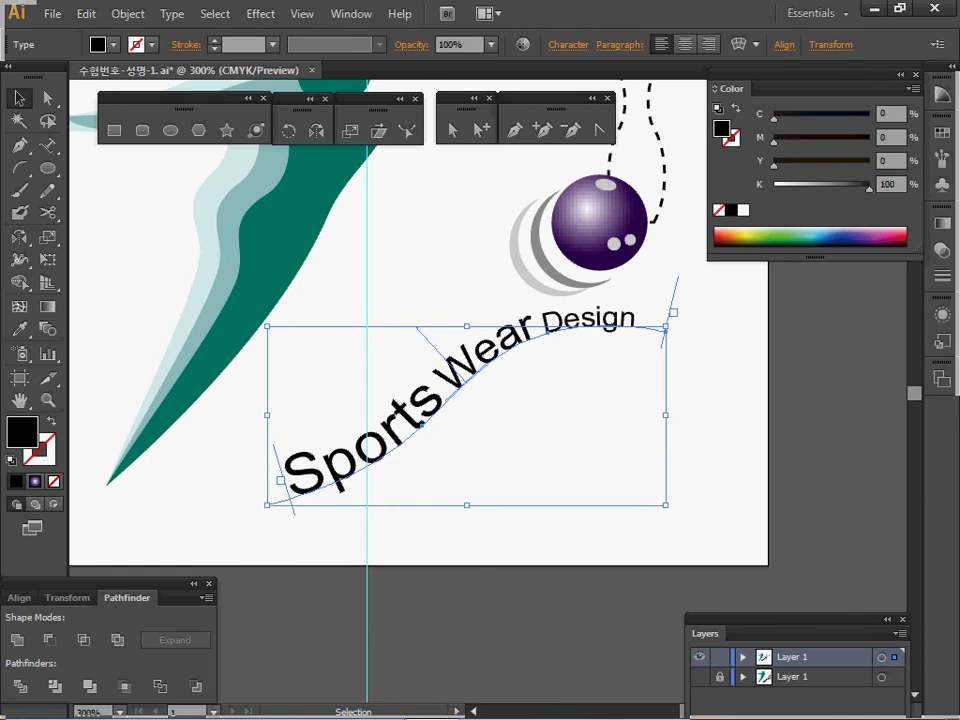
- Shift the start of the "Sports Wear Design" text slightly forward along its path, deselect it and hide the color settings
left_click_drag(438, 353, 436, 355)
mouse_move(282, 480)
left_mouse_down()
mouse_move(296, 480)
mouse_move(288, 481)
left_mouse_up()
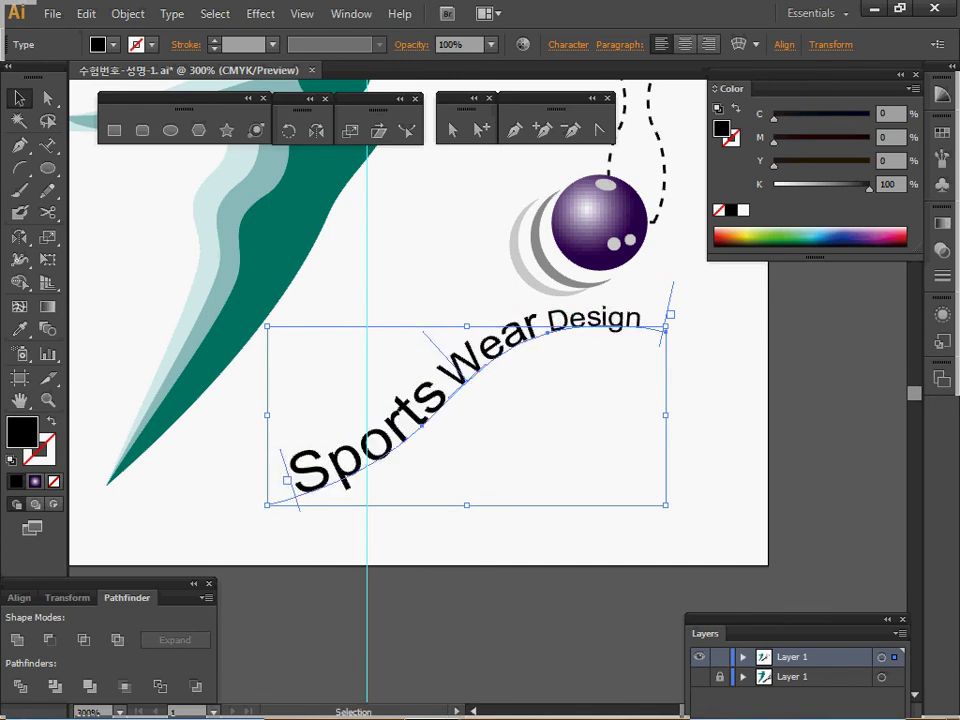
key("ctrl+shift+a")
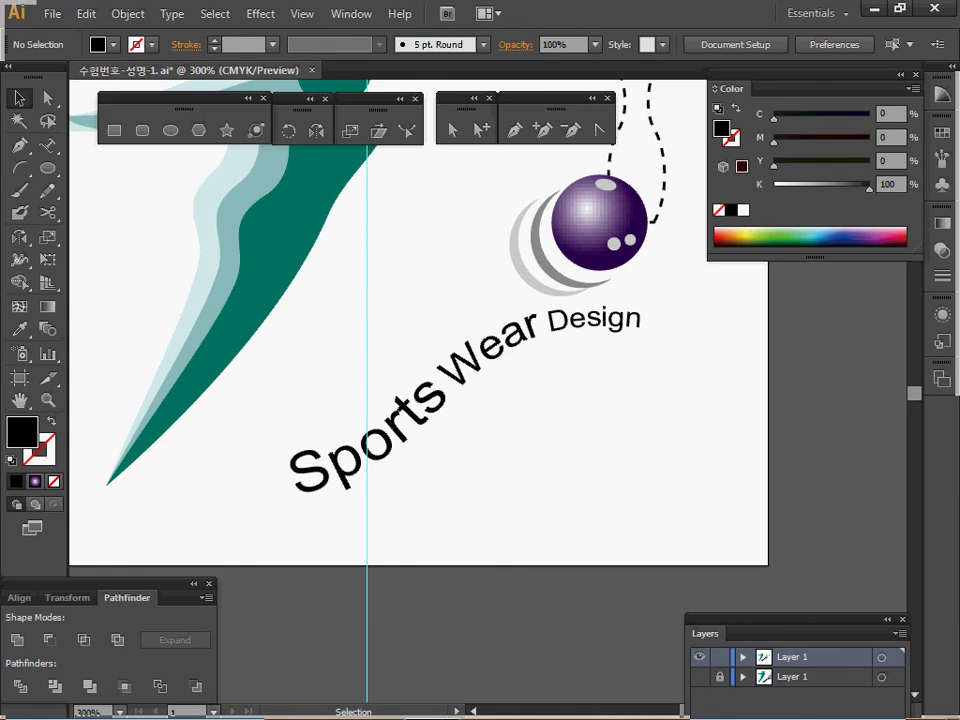
key("F6")
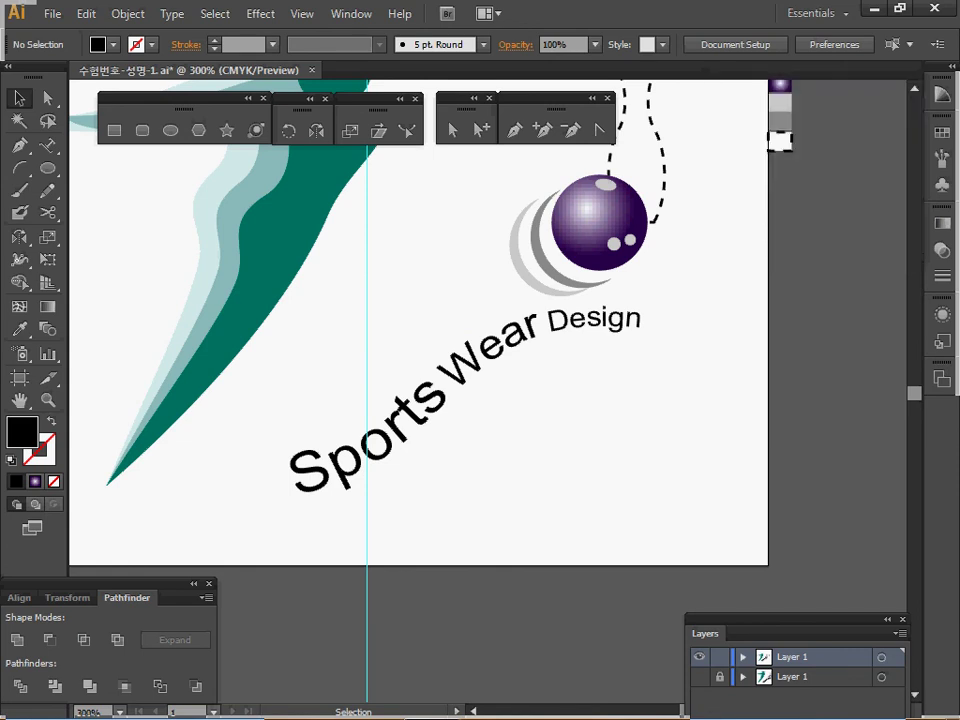